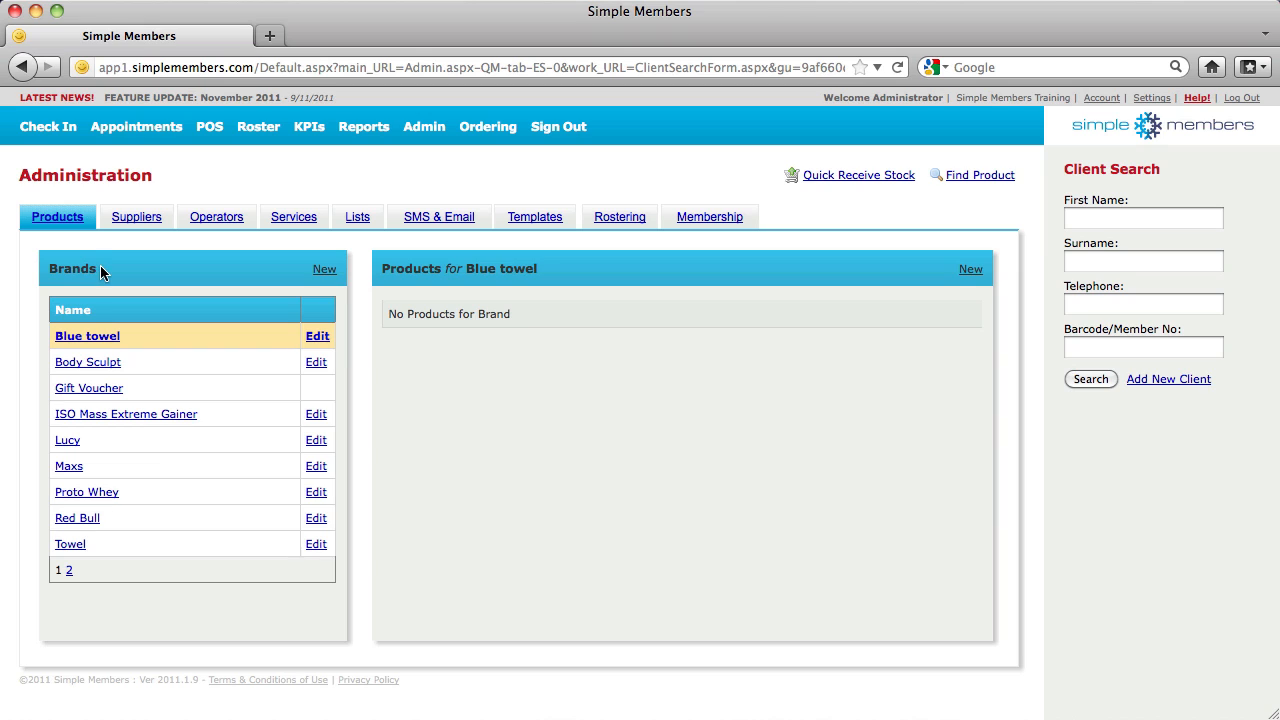
# Add a new brand named 'Muscle Man' to the Brands list
pyautogui.click(326, 270)
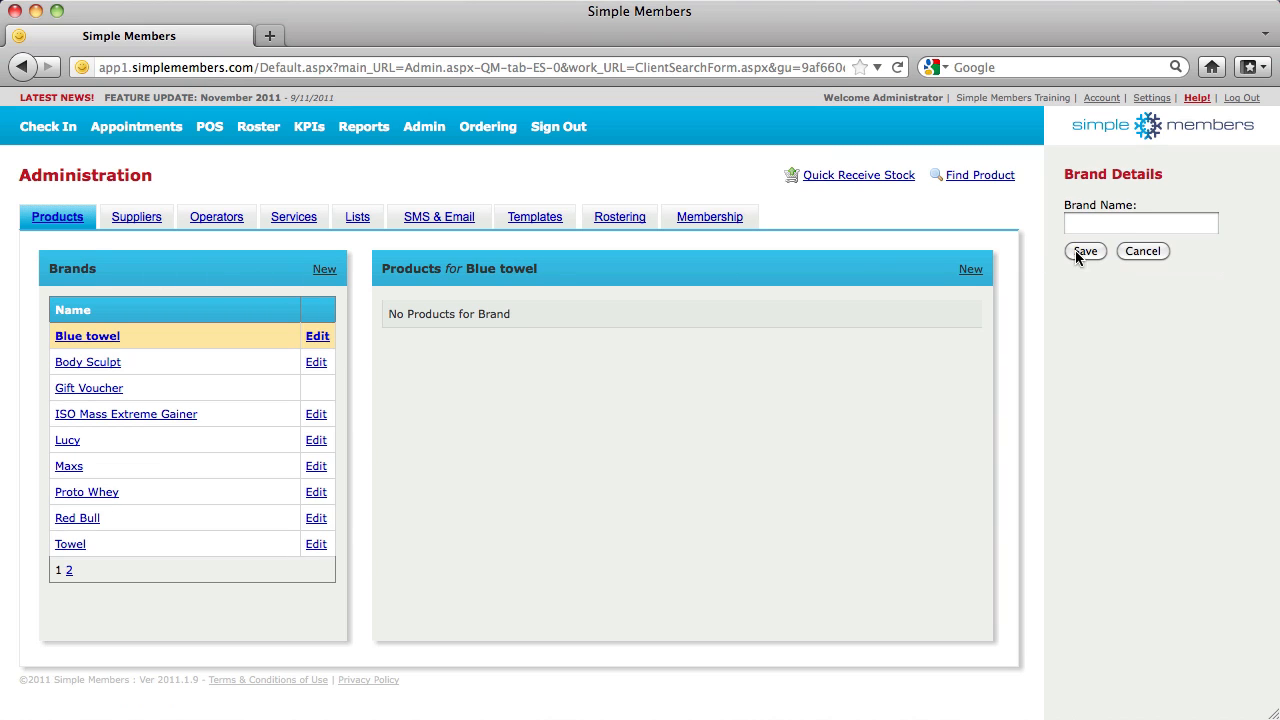
pyautogui.click(1106, 222)
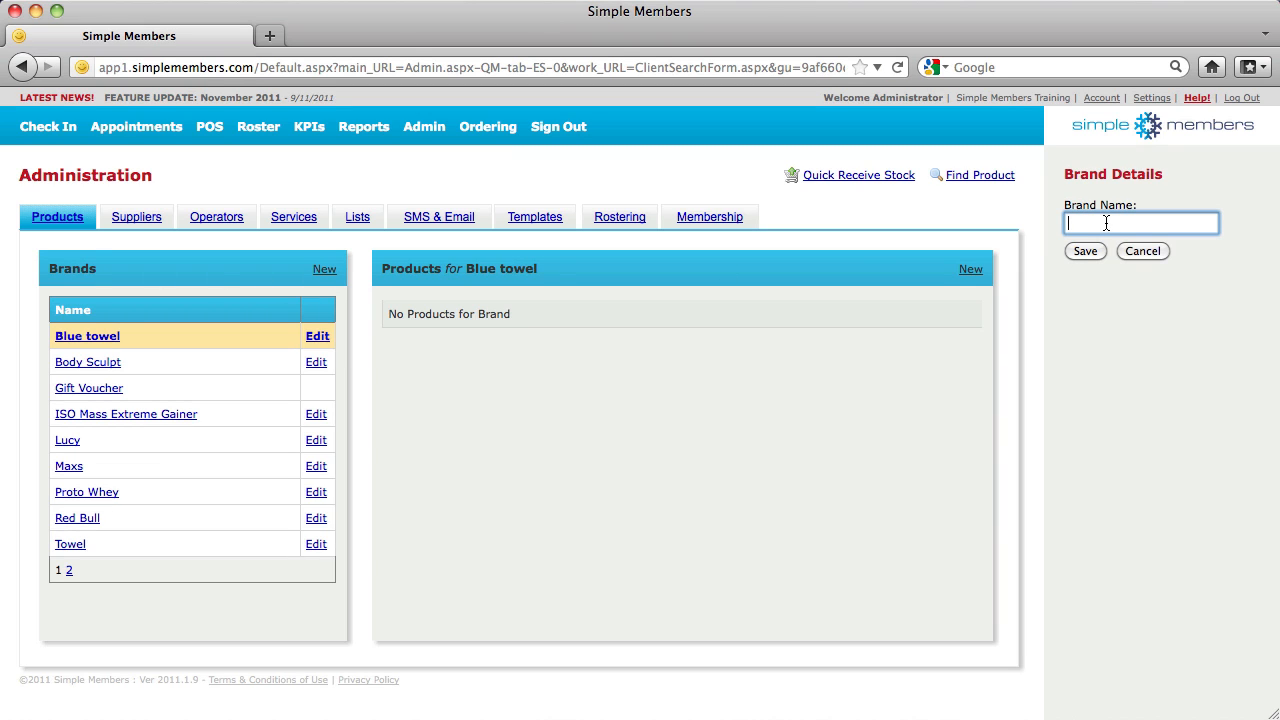
pyautogui.write('Muscle Man')
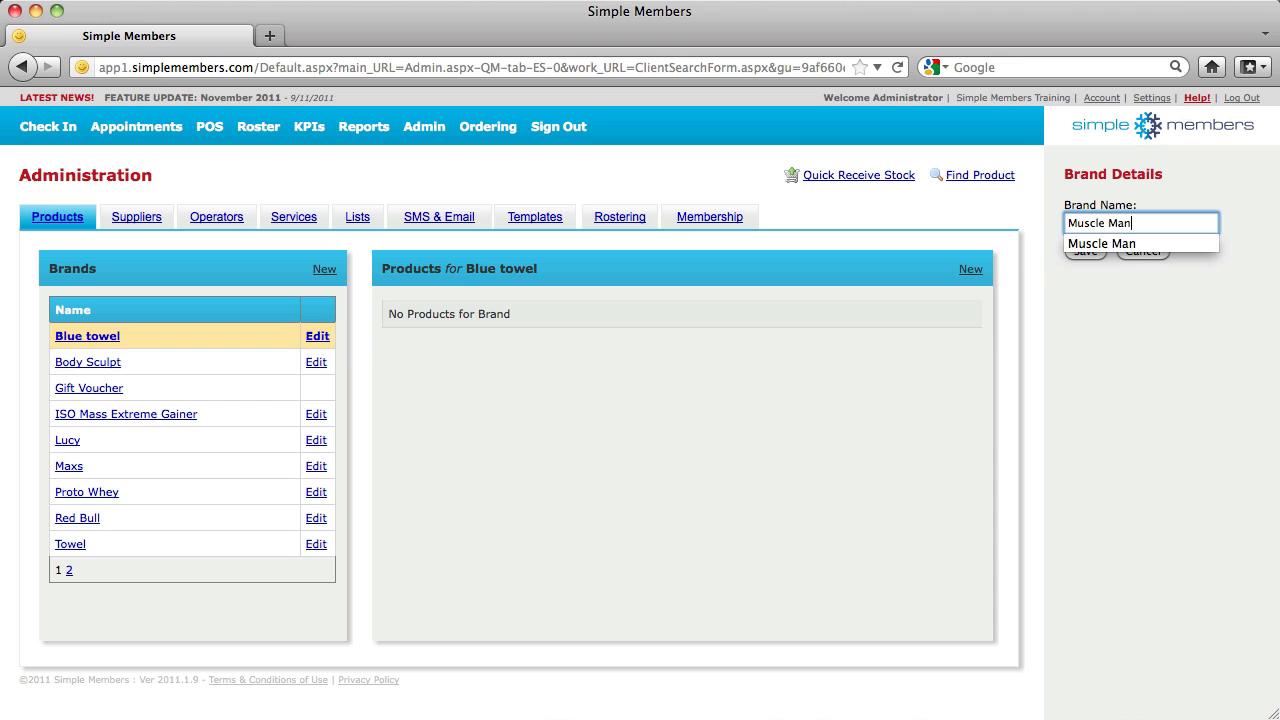
pyautogui.press('Return')
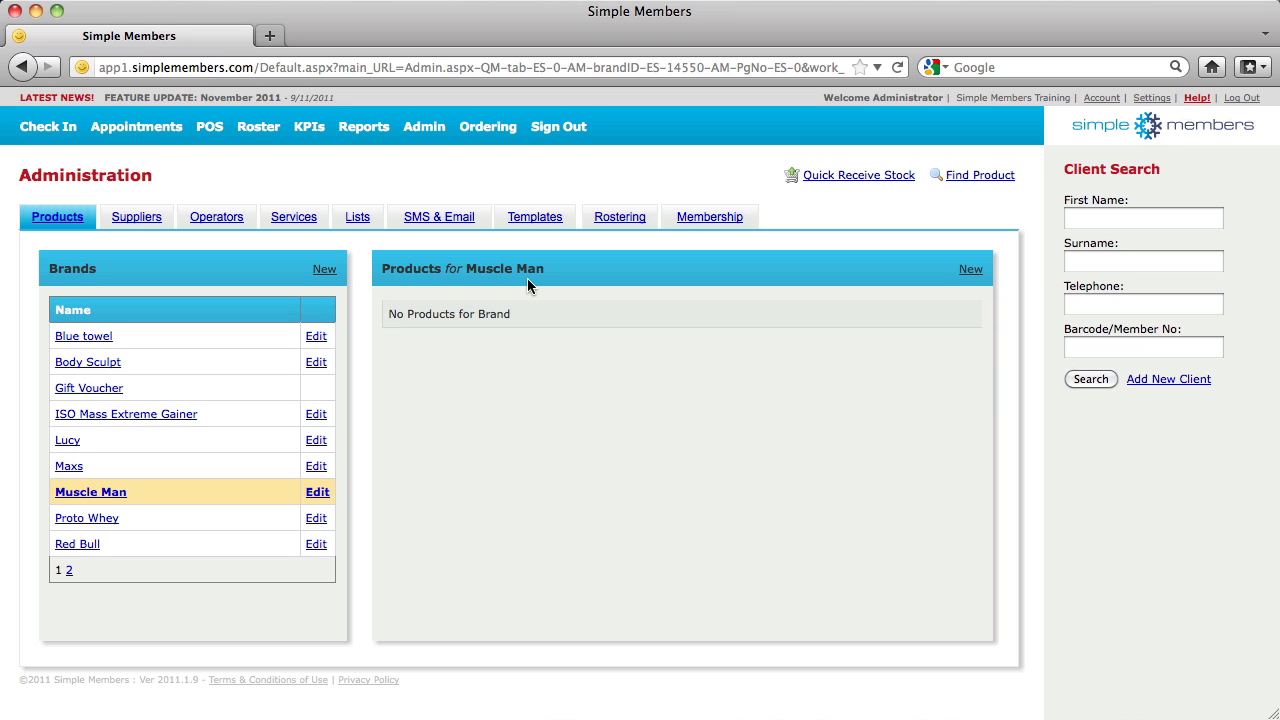
# Start a Muscle Man product 'Protein Powder' with min qty 2, max qty 4, quantity 3
pyautogui.click(970, 269)
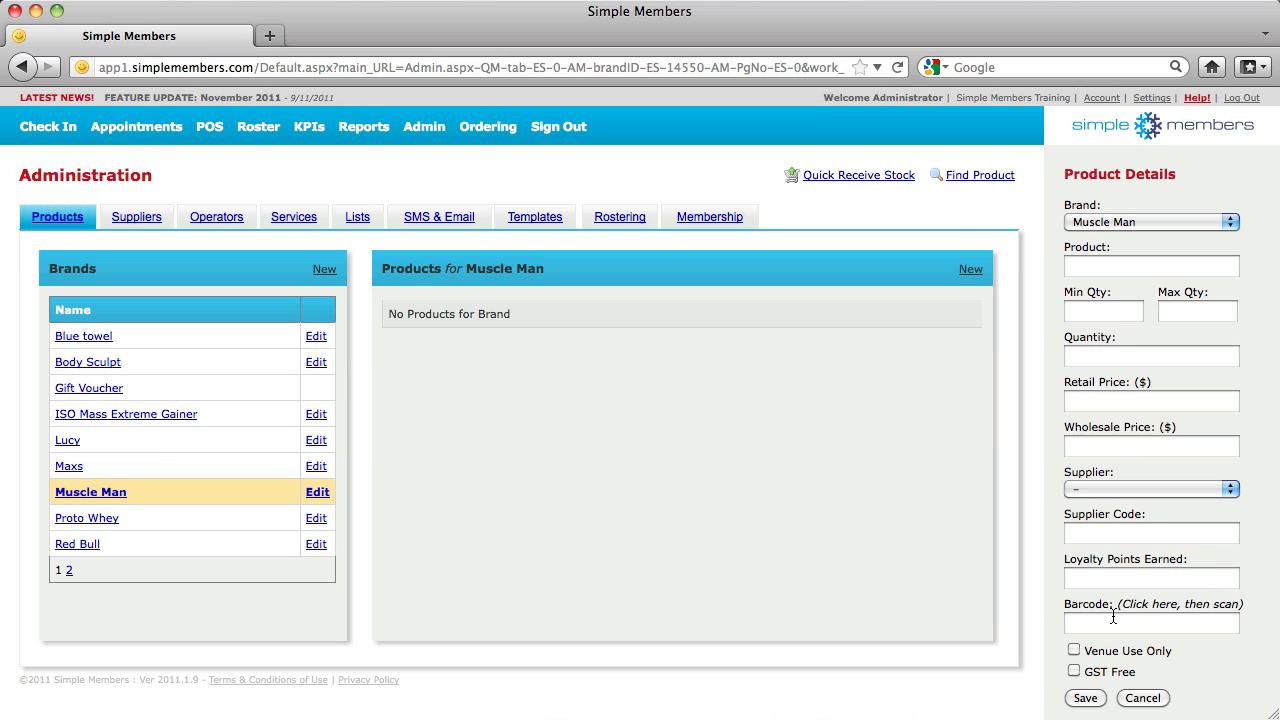
pyautogui.click(1118, 268)
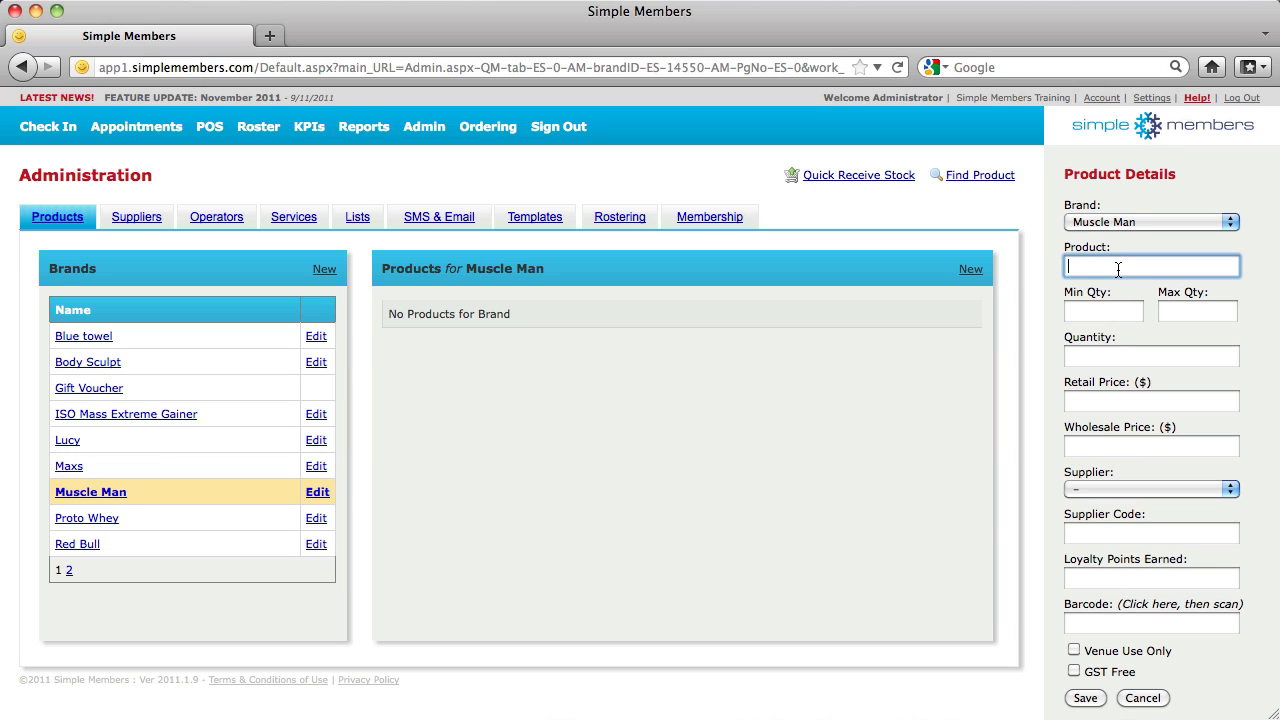
pyautogui.write('Prote')
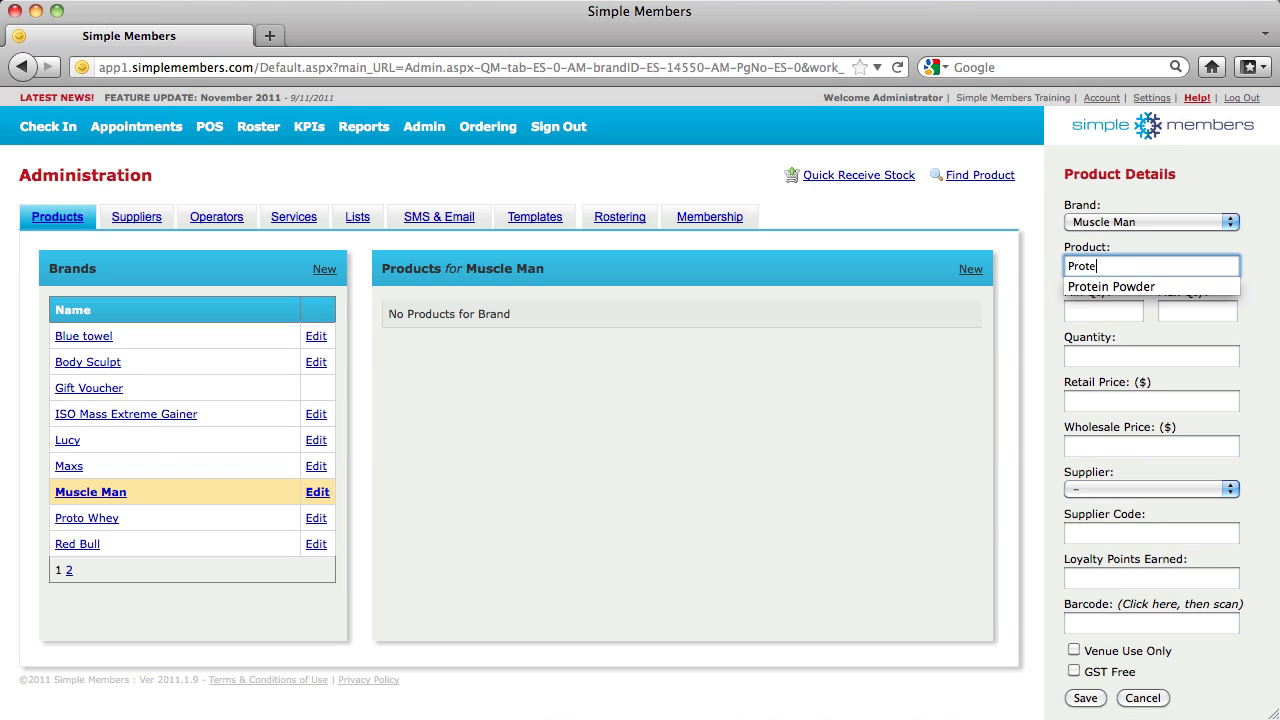
pyautogui.write('in Powder')
pyautogui.click(1100, 312)
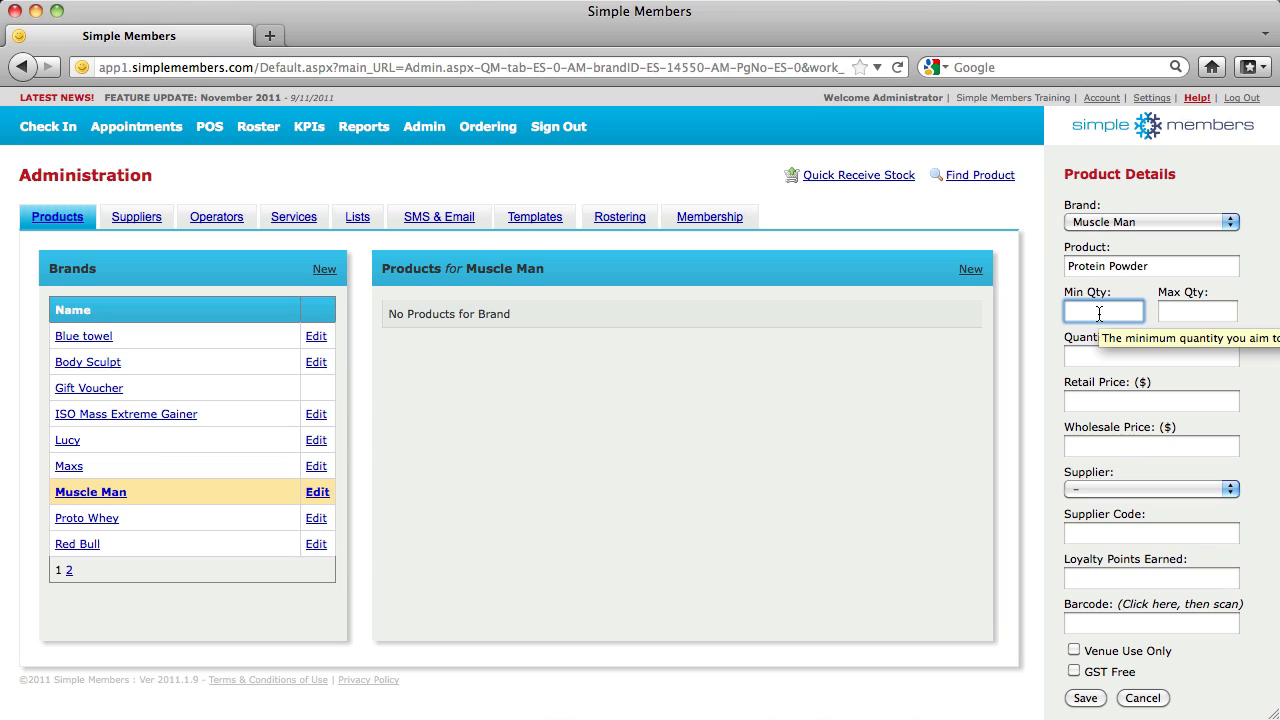
pyautogui.write('2')
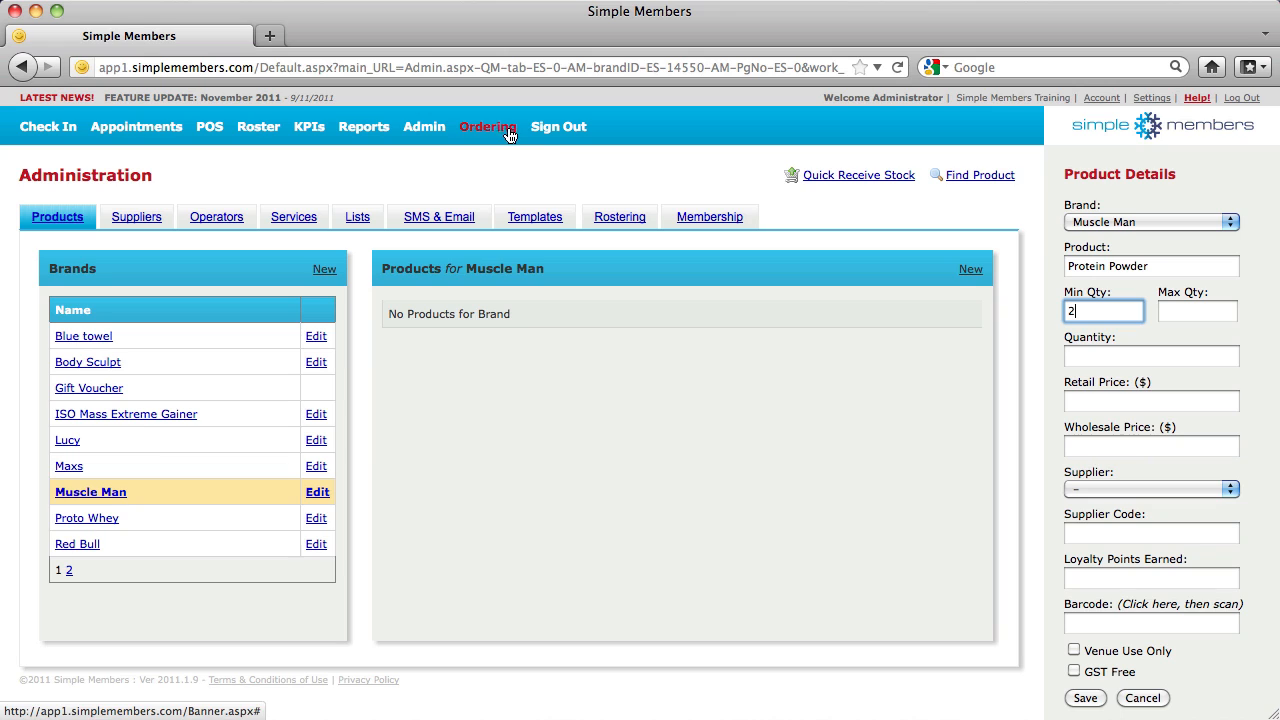
pyautogui.click(1195, 311)
pyautogui.write('4')
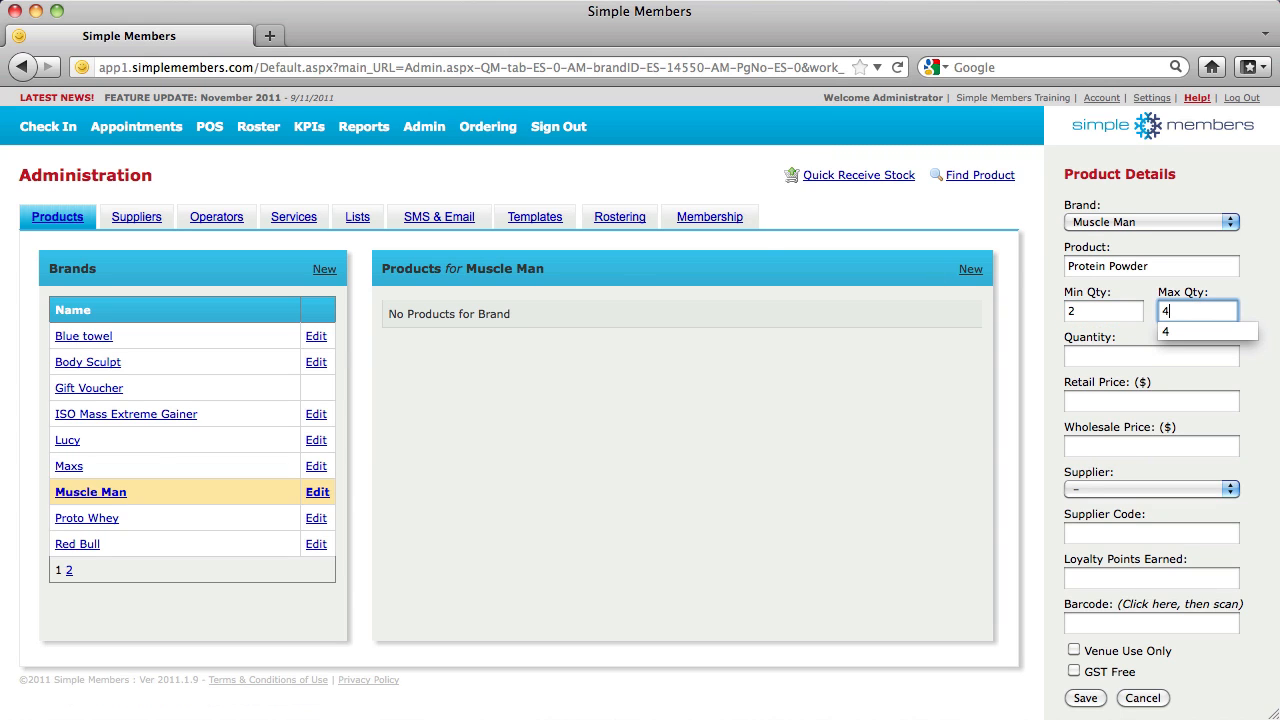
pyautogui.click(1250, 304)
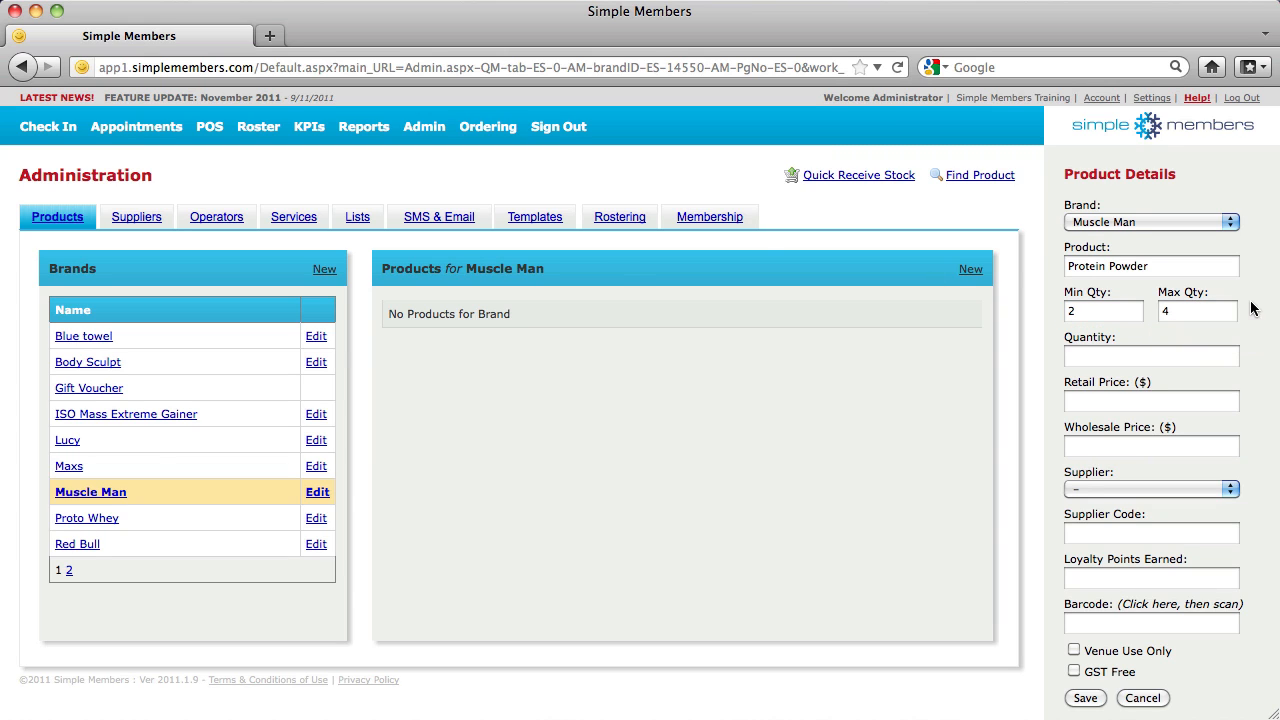
pyautogui.click(1122, 355)
pyautogui.write('3')
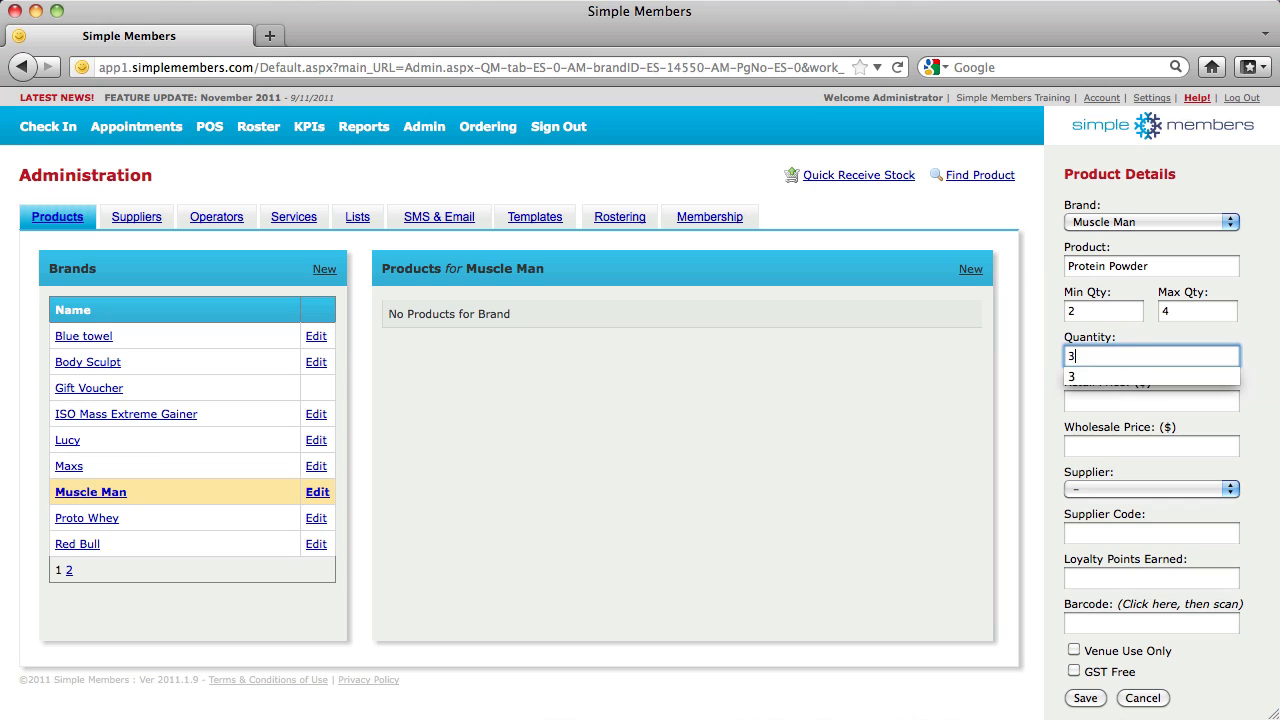
# Enter retail price 39.95 and wholesale price 15.45 for the product
pyautogui.click(1105, 402)
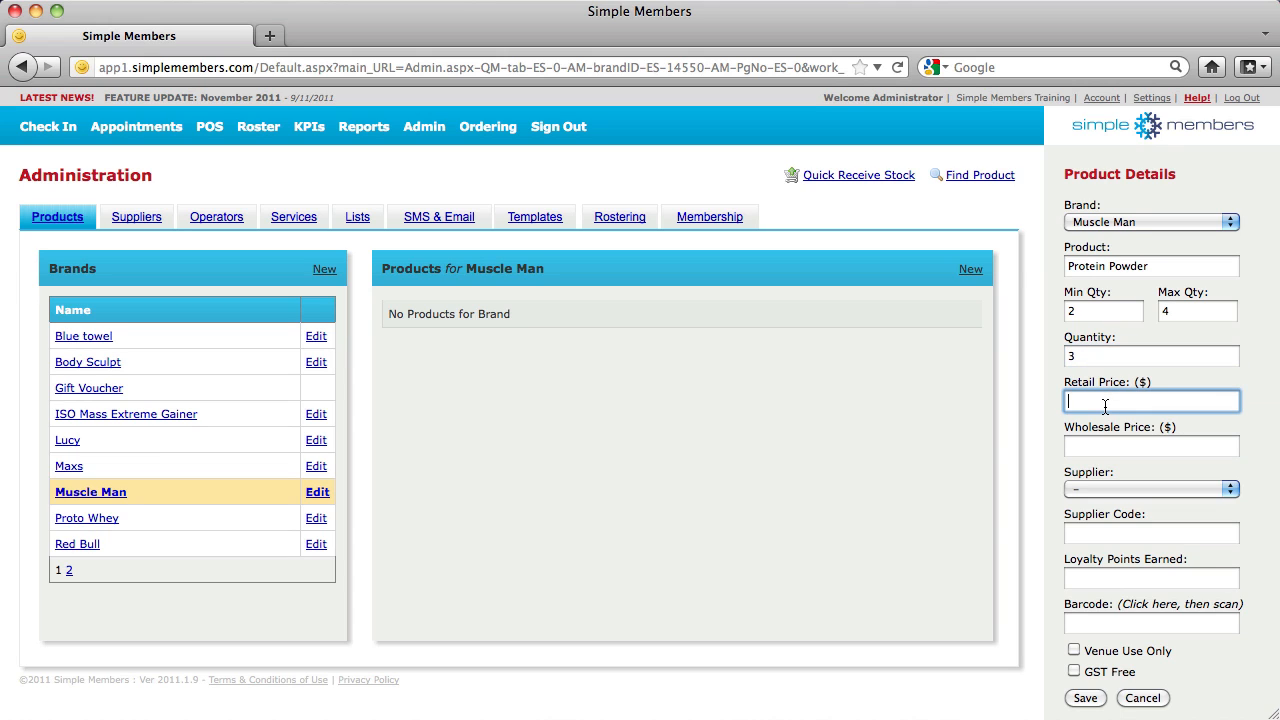
pyautogui.write('39.95')
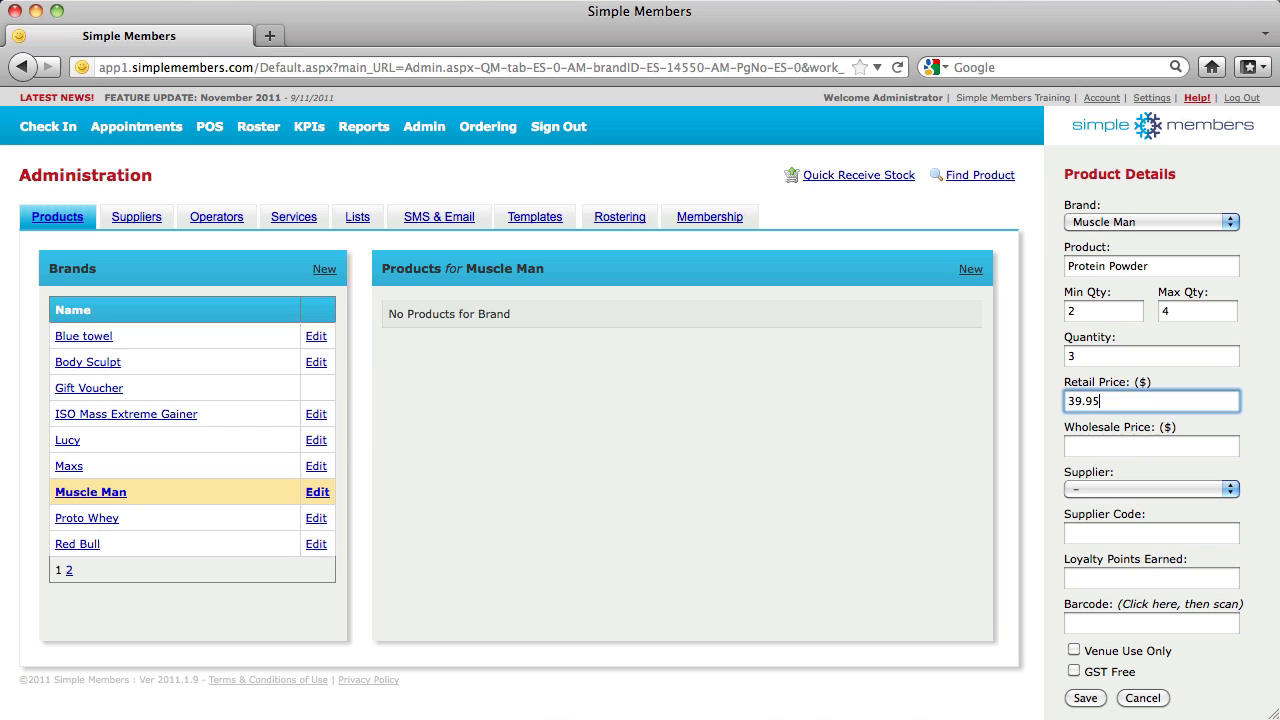
pyautogui.click(1094, 446)
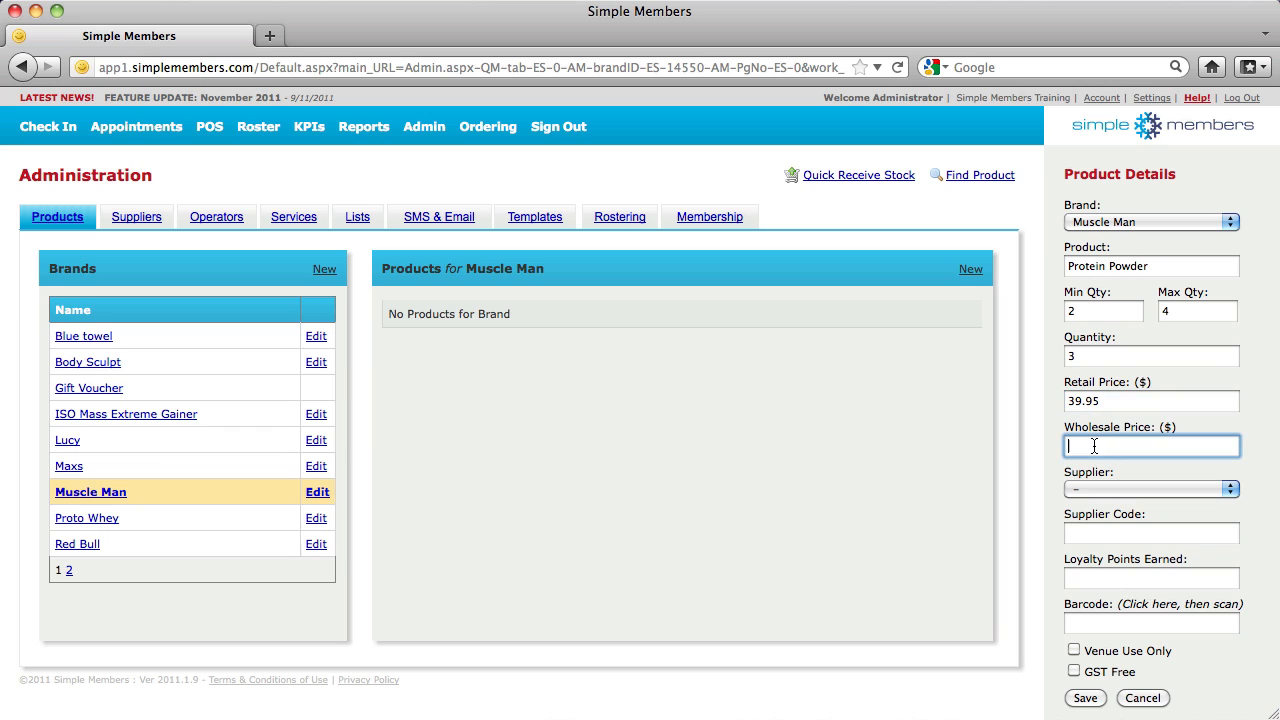
pyautogui.write('15.45')
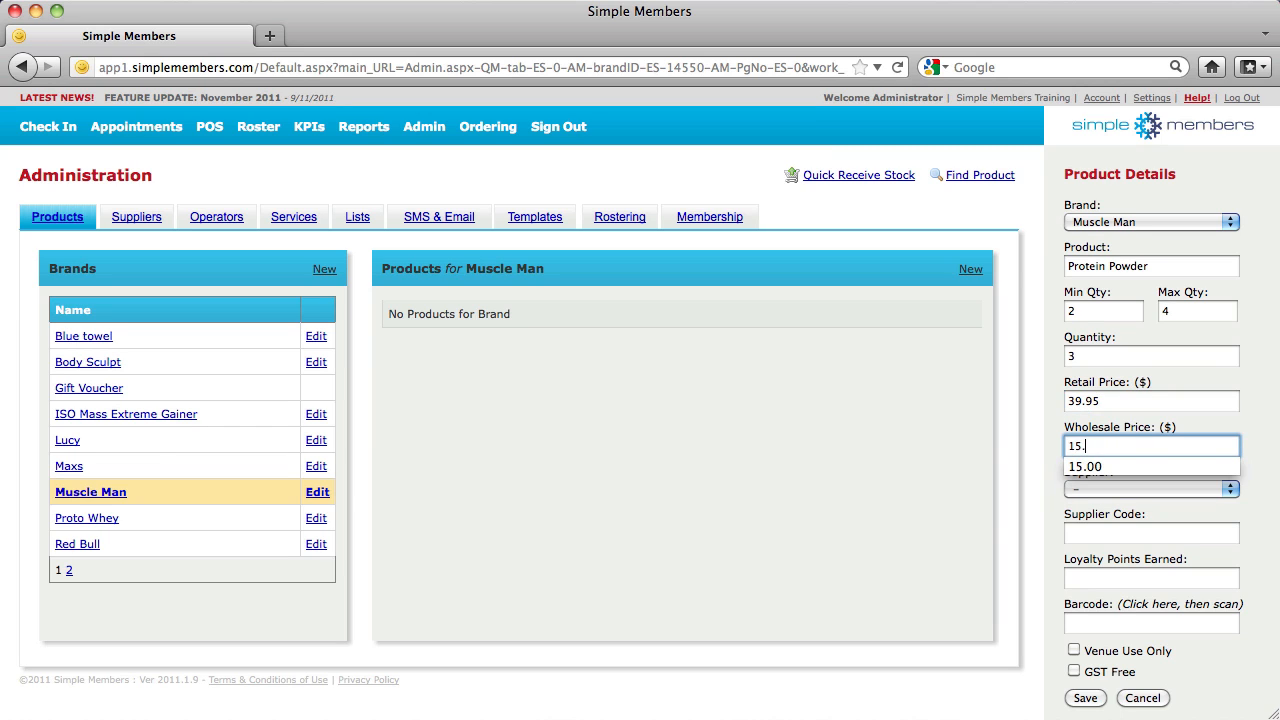
# Choose Muscle Man as the supplier and save the Protein Powder product
pyautogui.click(1125, 491)
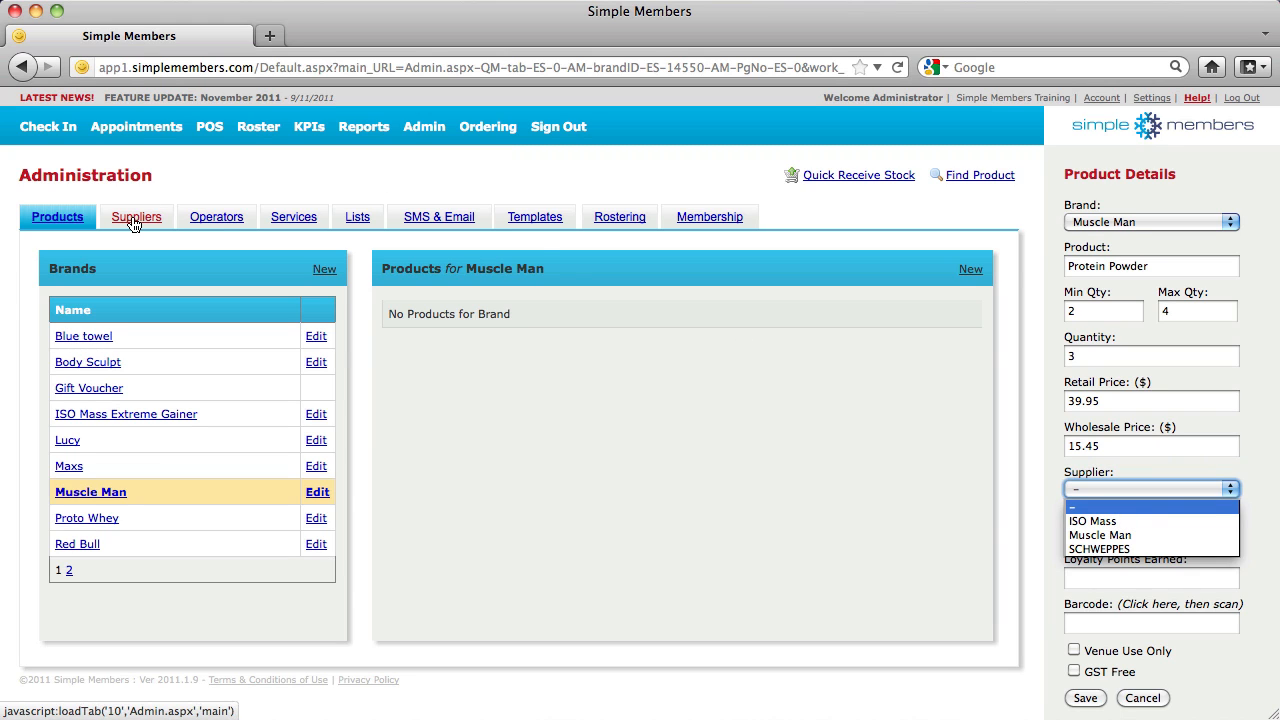
pyautogui.click(1122, 535)
pyautogui.click(1118, 535)
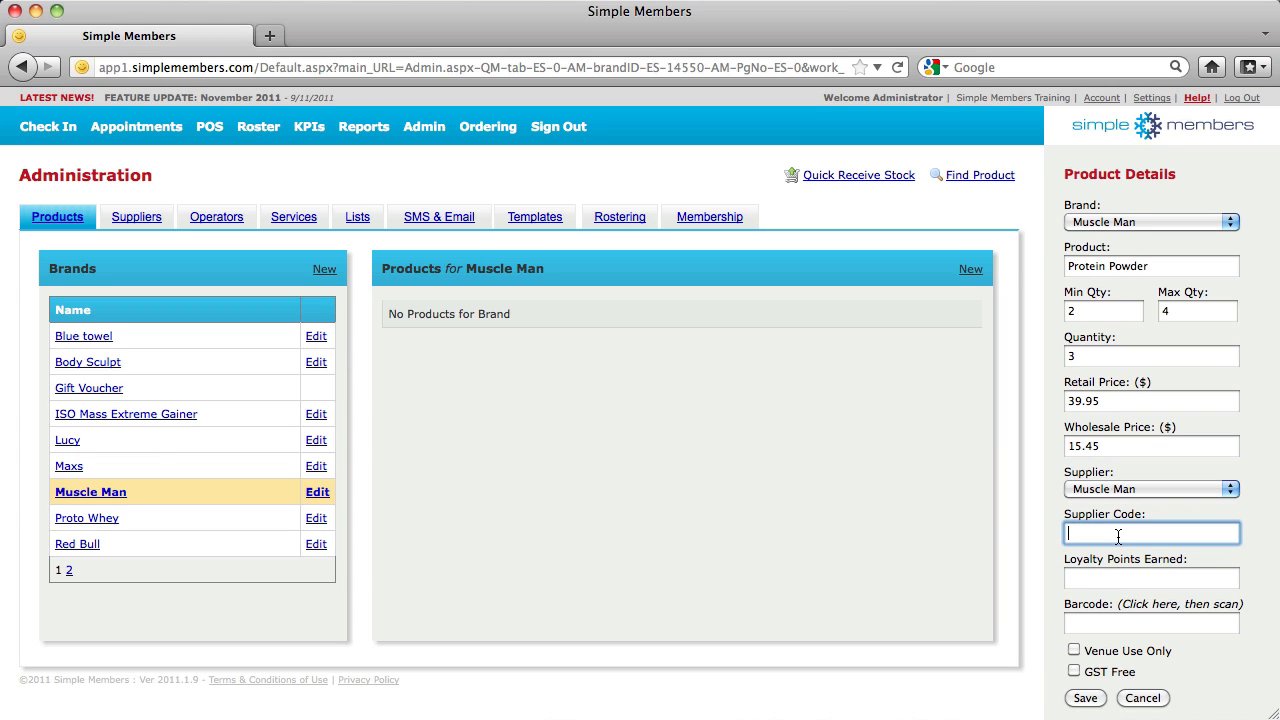
pyautogui.click(1109, 579)
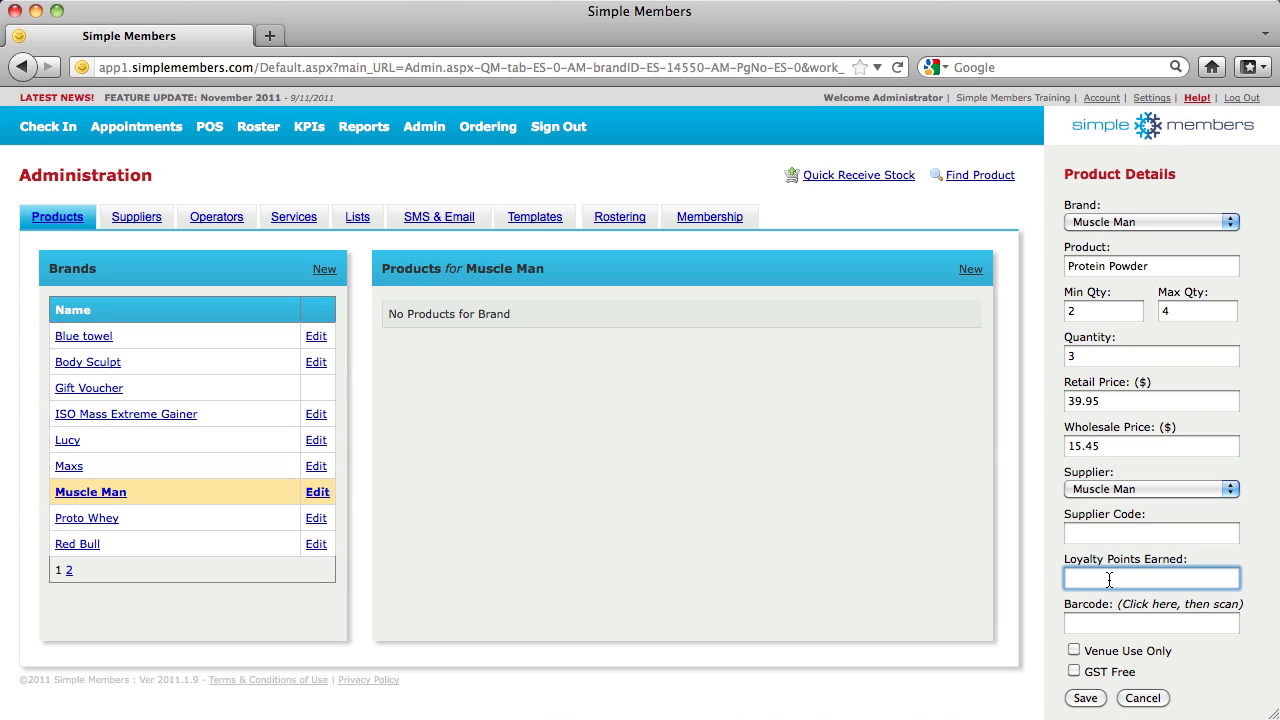
pyautogui.click(1109, 621)
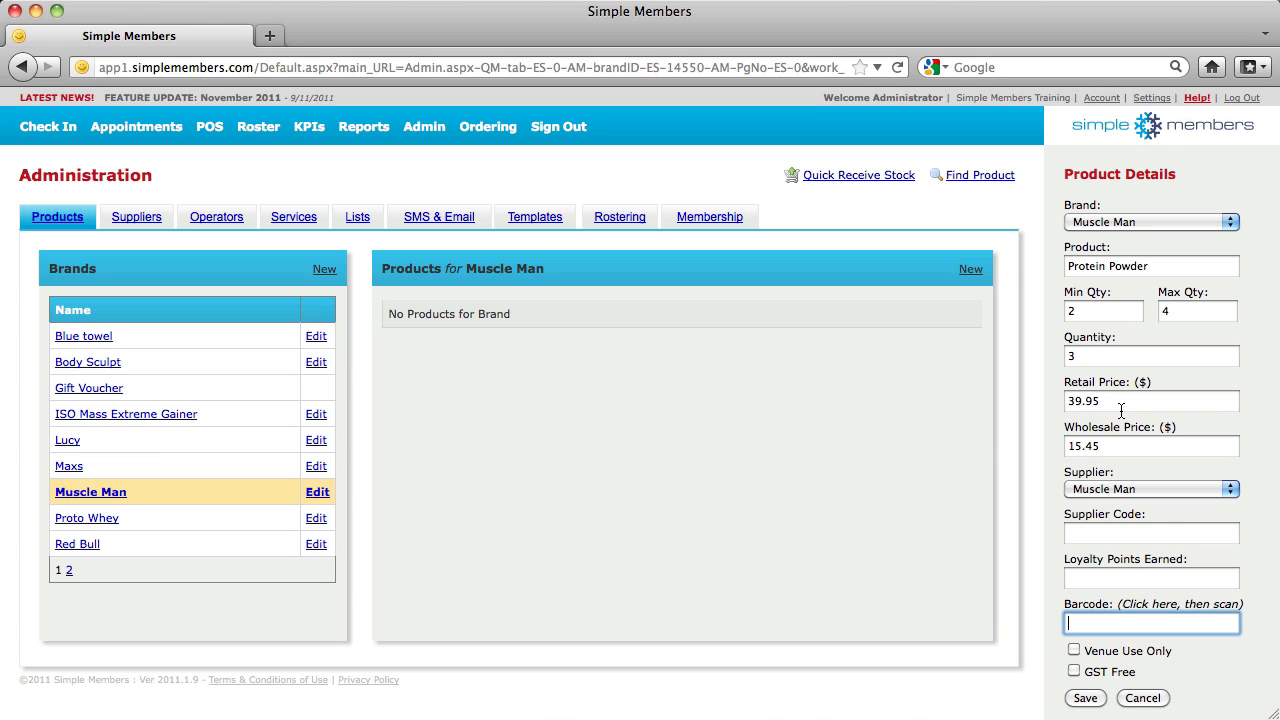
pyautogui.click(1085, 698)
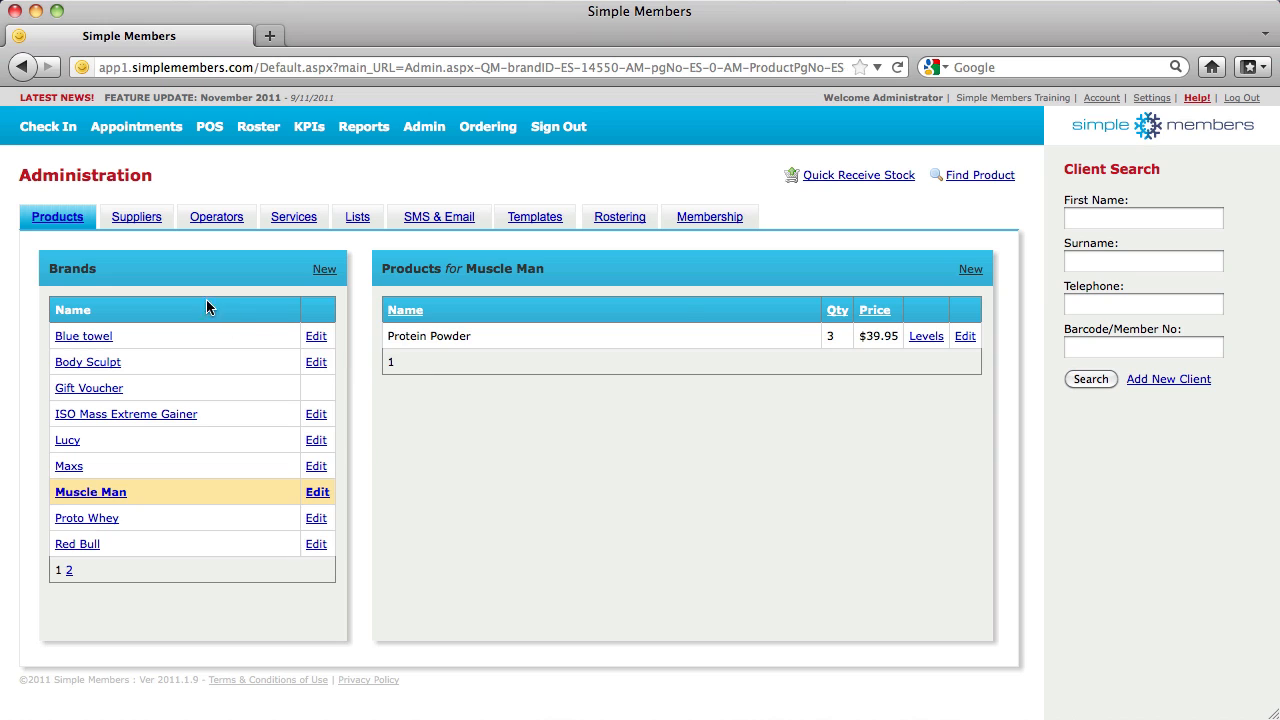
# Look at new-entry forms for Suppliers and Operators, then switch to Services administration
pyautogui.click(142, 222)
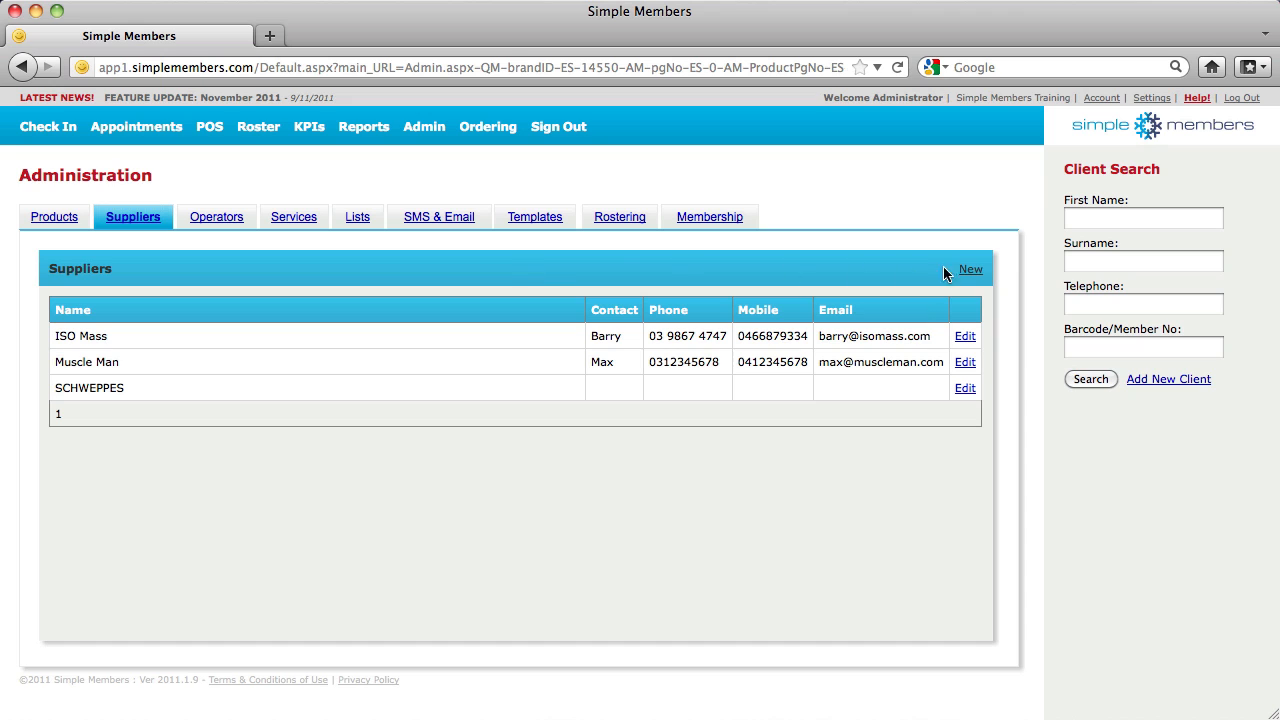
pyautogui.click(970, 270)
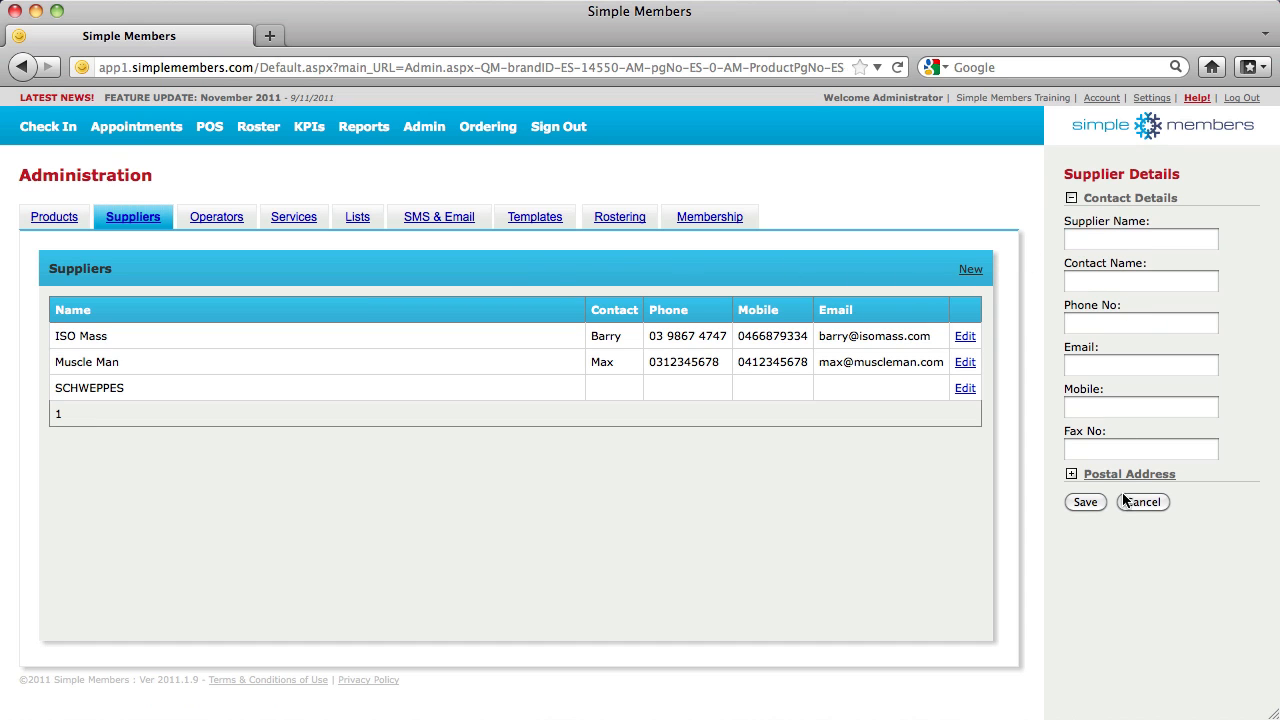
pyautogui.click(227, 227)
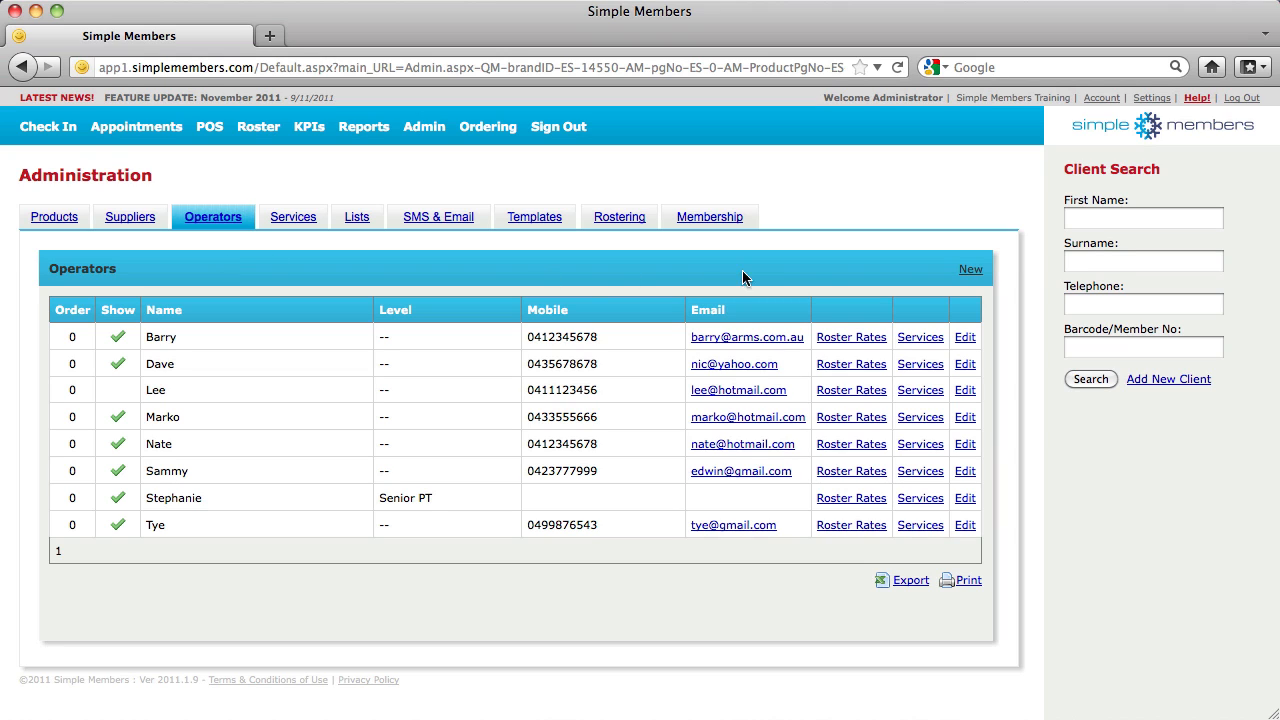
pyautogui.click(968, 270)
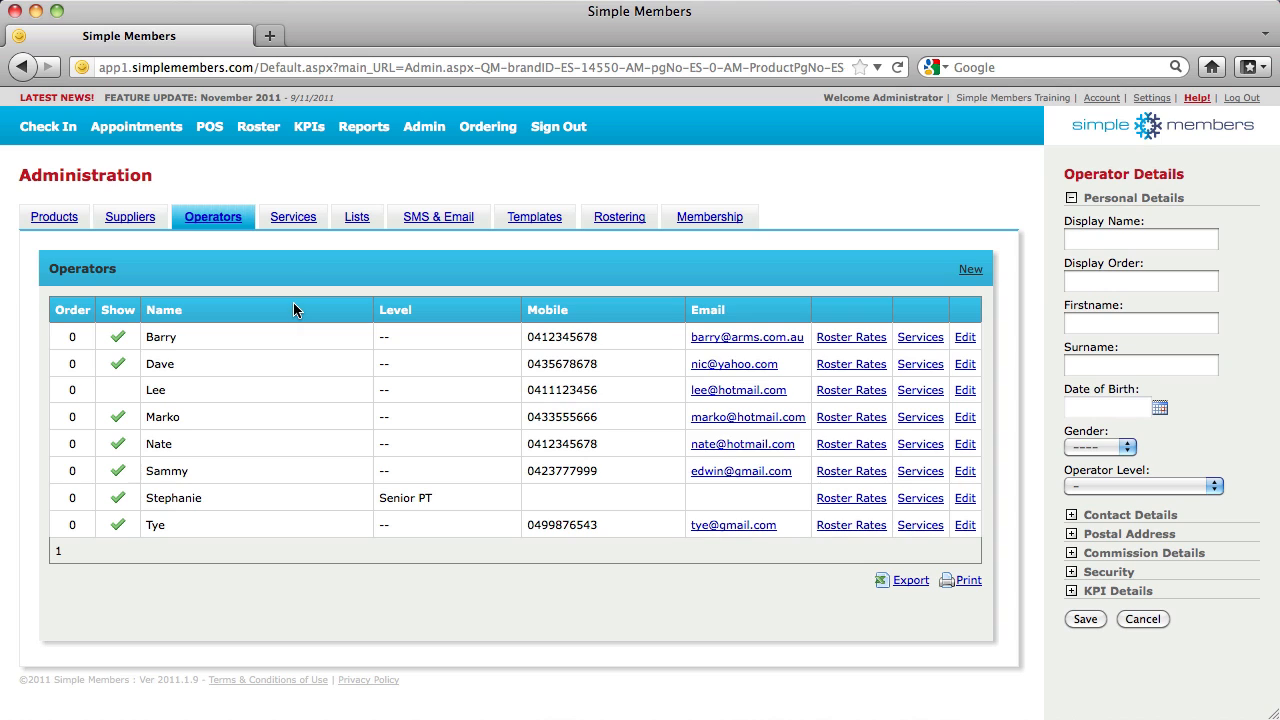
pyautogui.click(293, 219)
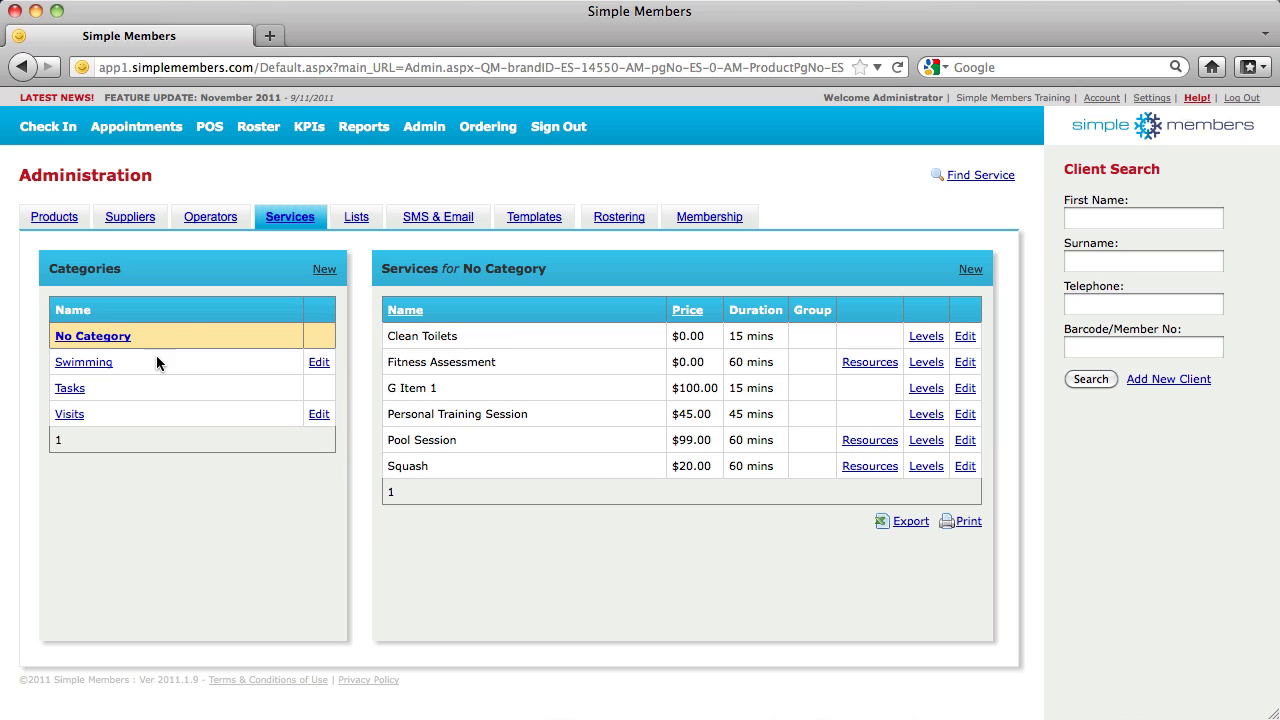
# Create and save the service category 'Personal Training'
pyautogui.click(326, 270)
pyautogui.click(1182, 240)
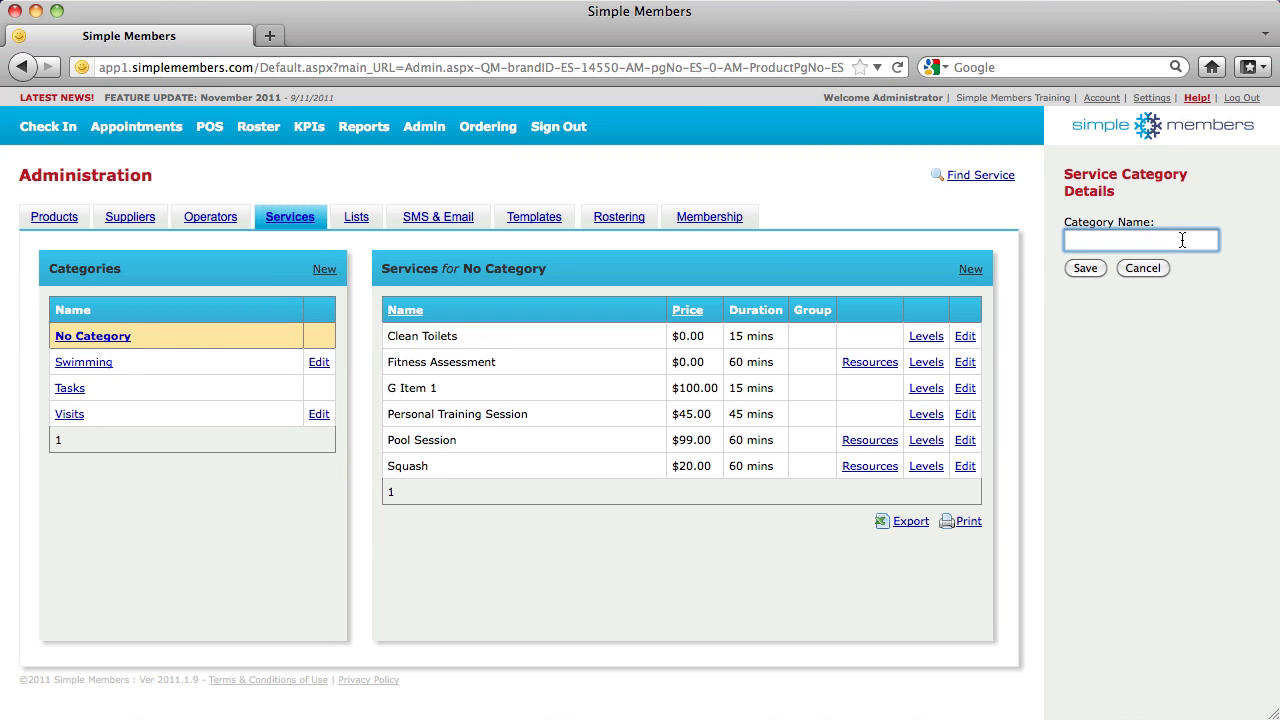
pyautogui.write('Personal Training')
pyautogui.click(1081, 270)
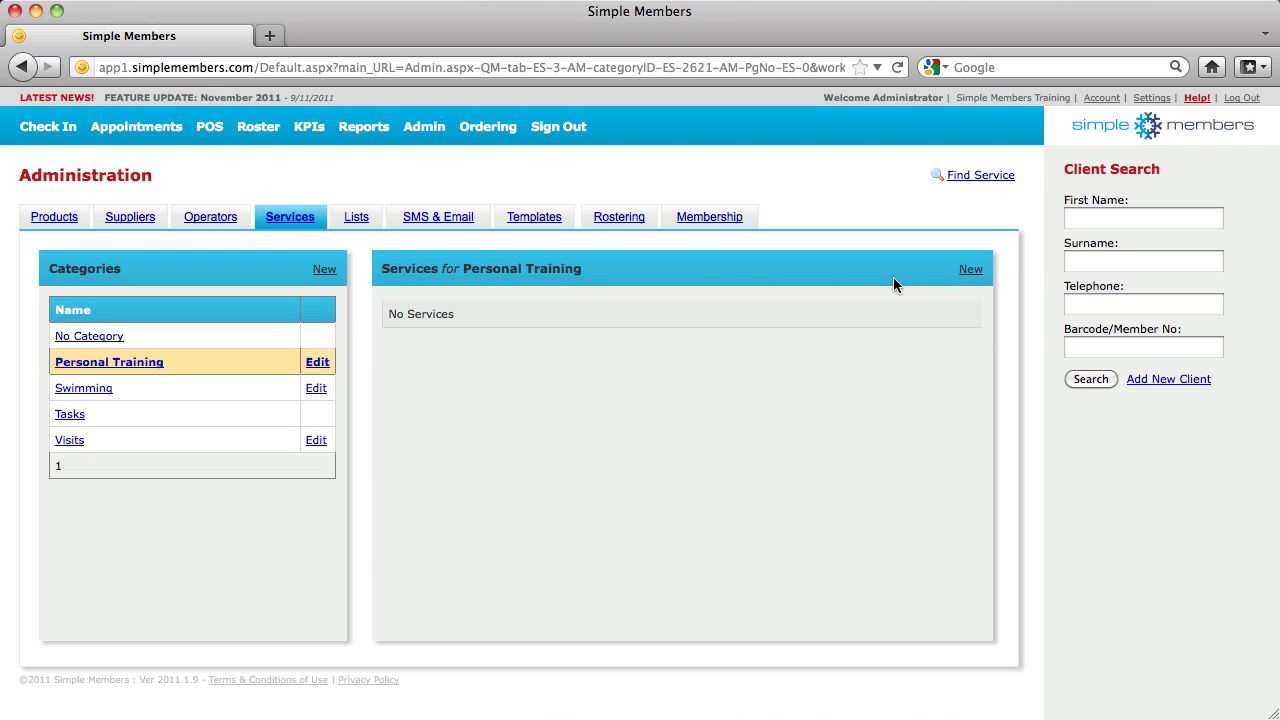
# Start a Personal Training service 'Pt Session 1 hr' priced 50 with a 1-hour duration
pyautogui.click(971, 271)
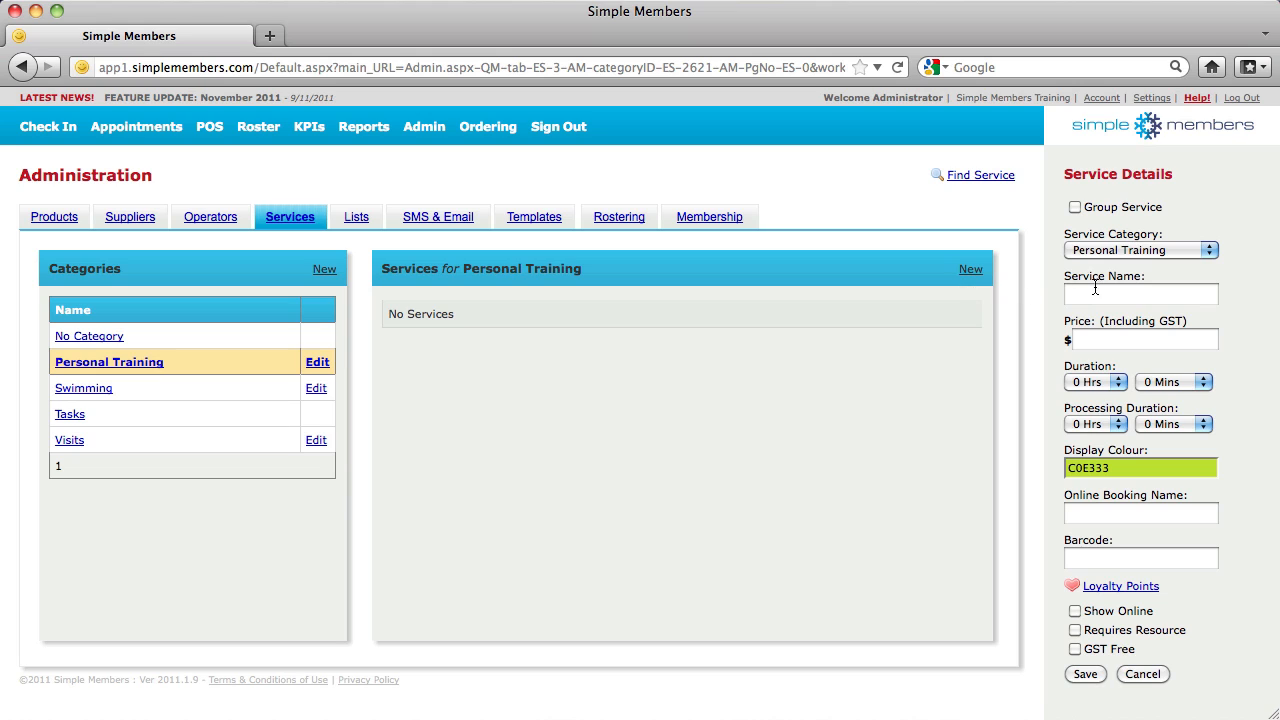
pyautogui.click(1133, 290)
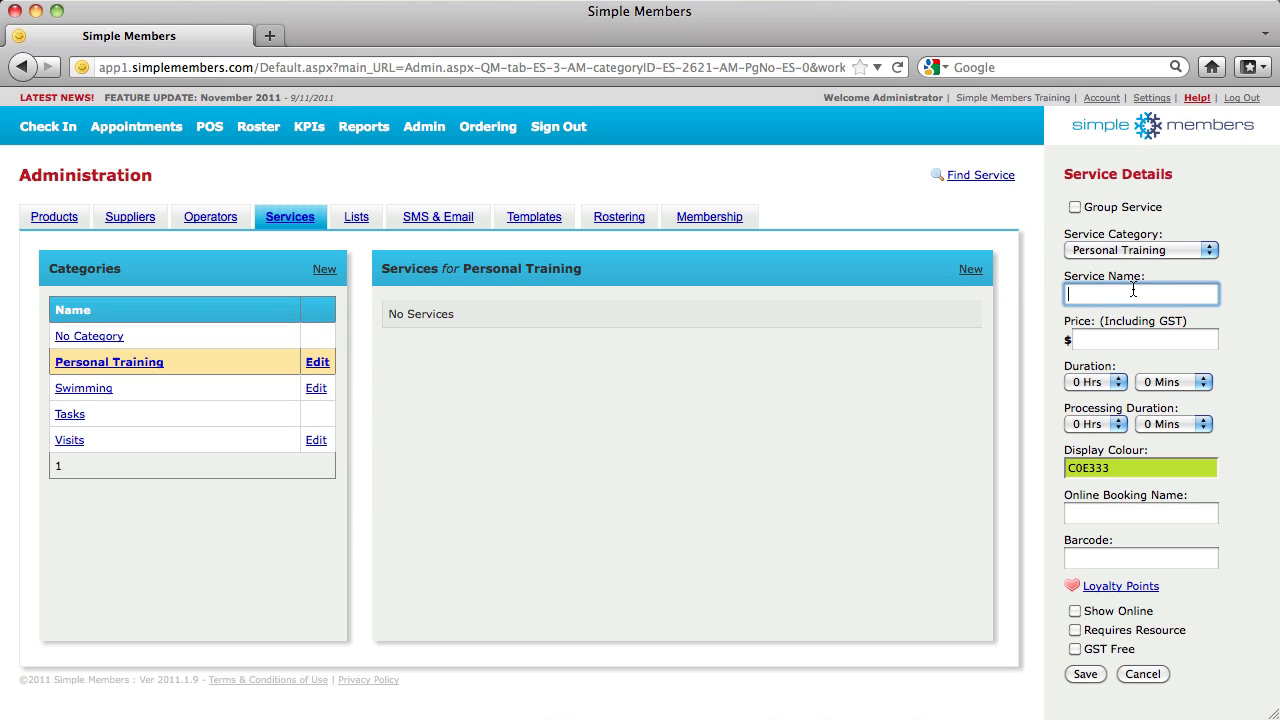
pyautogui.write('Pt Session 1 hr')
pyautogui.click(1117, 343)
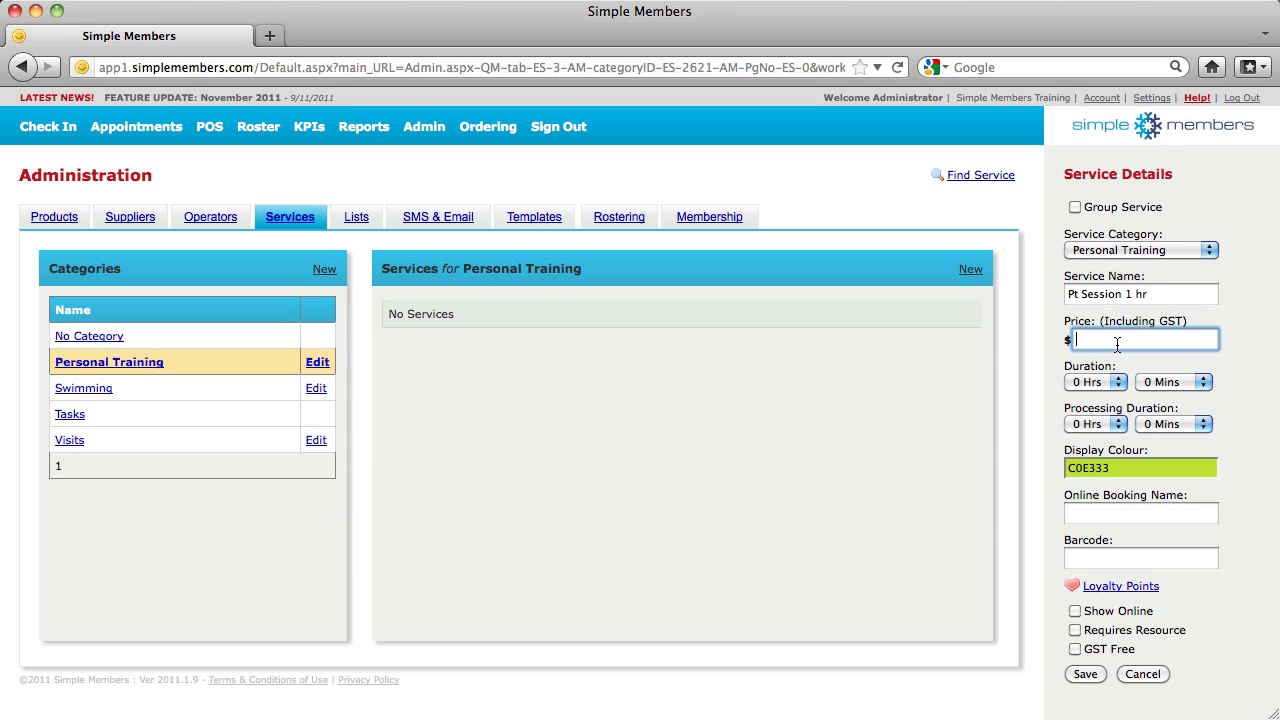
pyautogui.write('50')
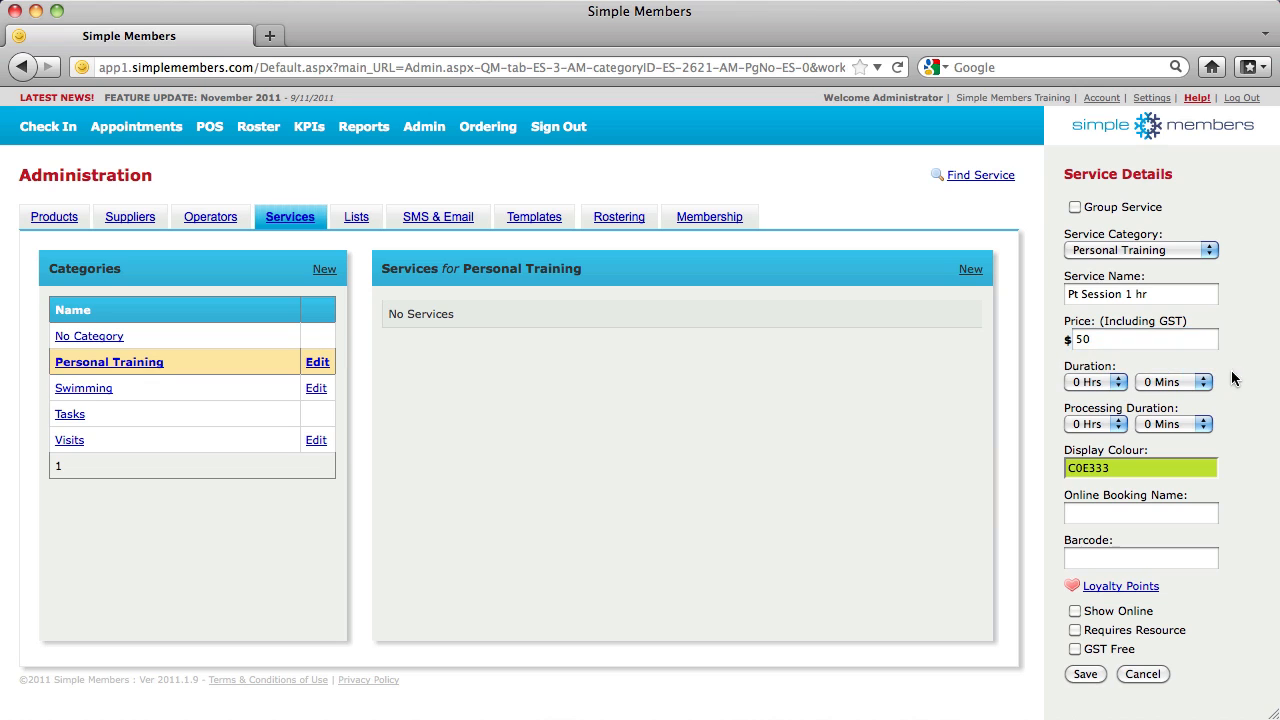
pyautogui.click(1125, 382)
pyautogui.click(1095, 410)
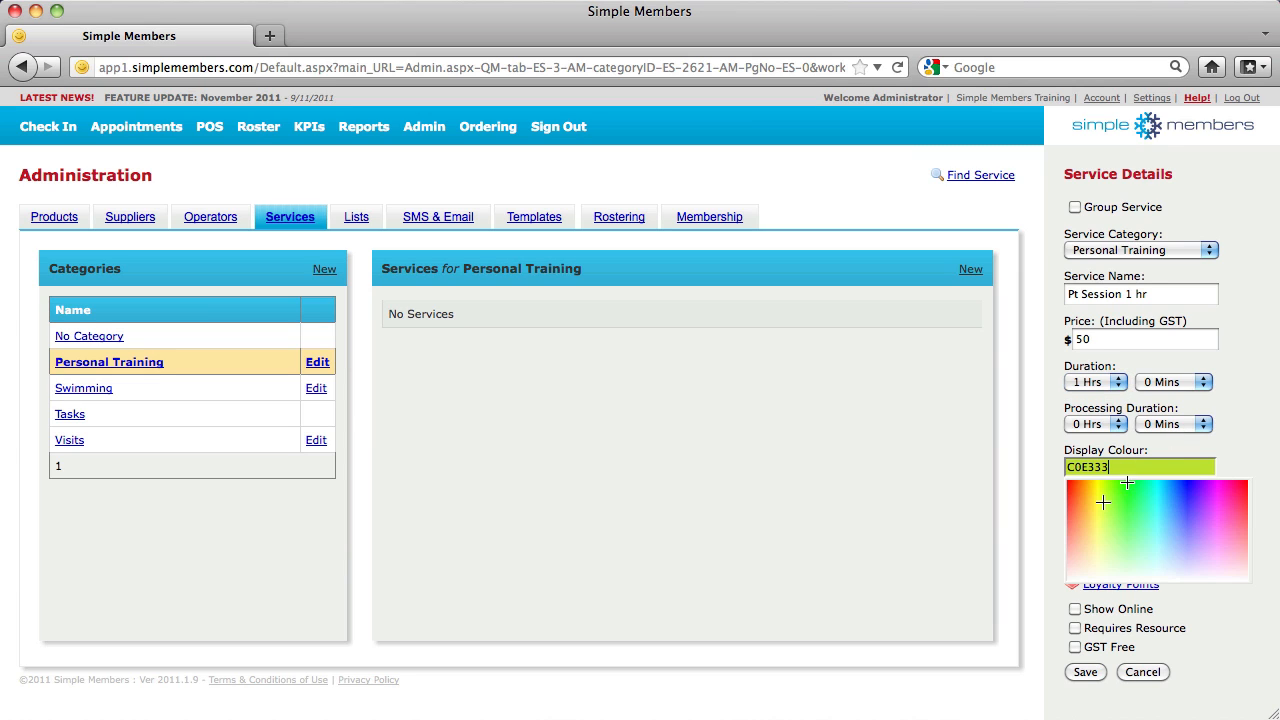
# Give the service a purple colour and online booking name 'Personal Training Session 1 Hour'
pyautogui.click(1192, 526)
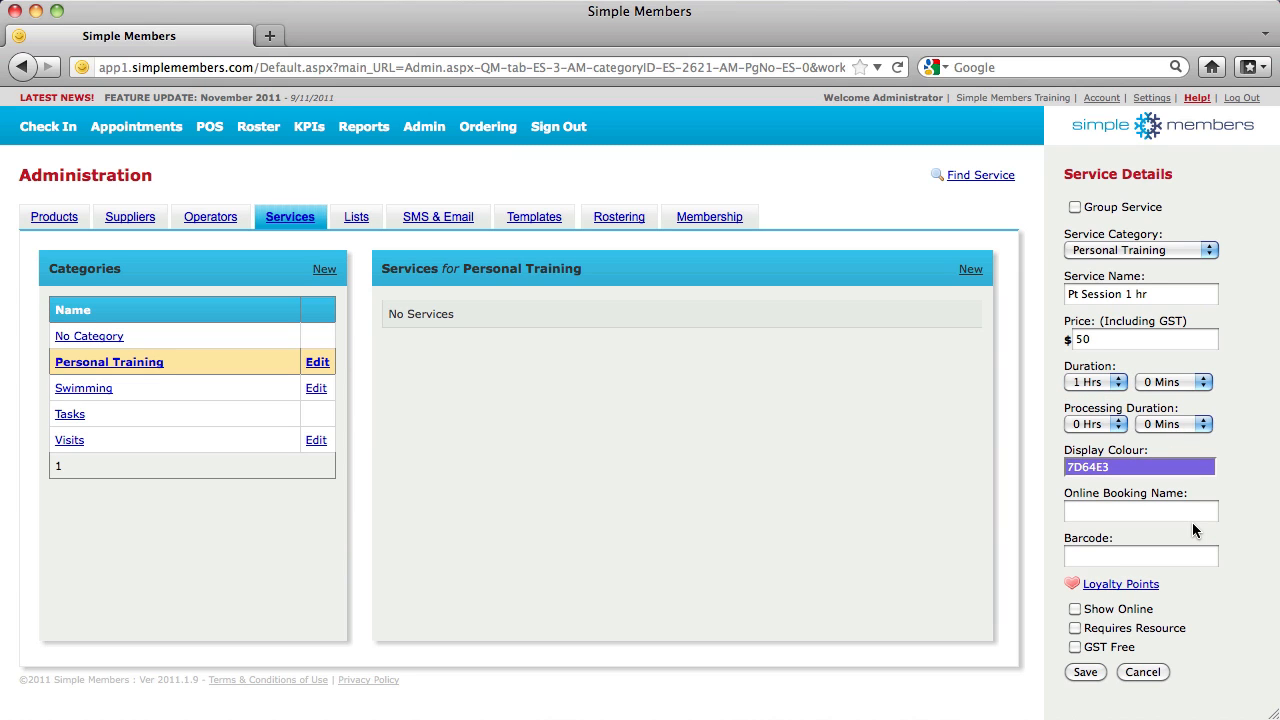
pyautogui.click(1132, 513)
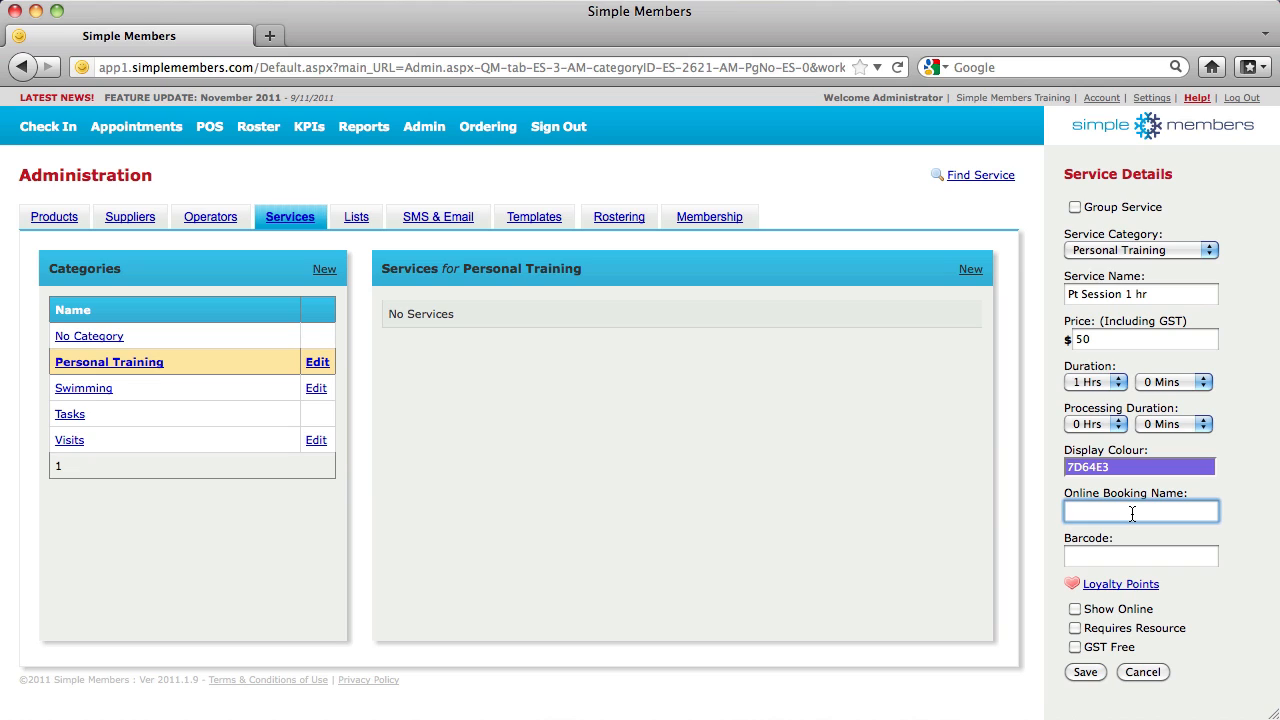
pyautogui.write('Personal T')
pyautogui.write('raining Sessio')
pyautogui.write('n')
pyautogui.write(' 1 Hour')
pyautogui.click(1103, 562)
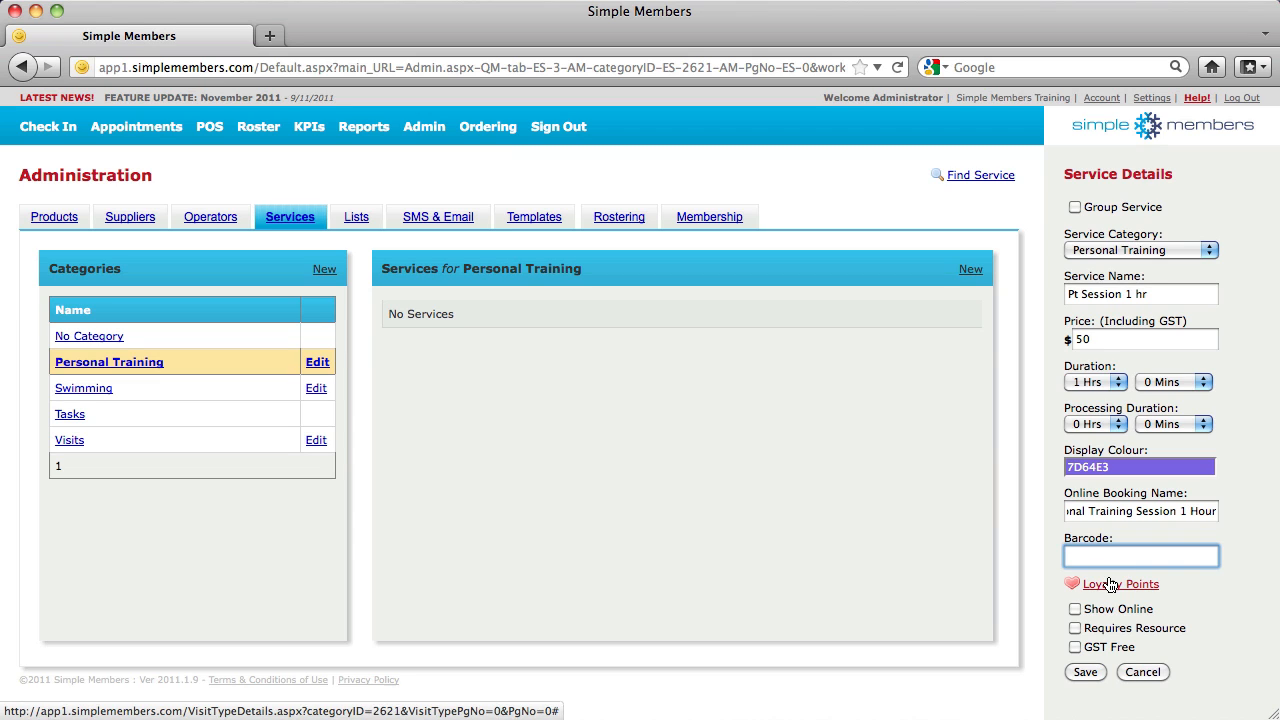
# Mark Pt Session 1 hr to show online, save it, and go to the Lists page
pyautogui.click(1122, 585)
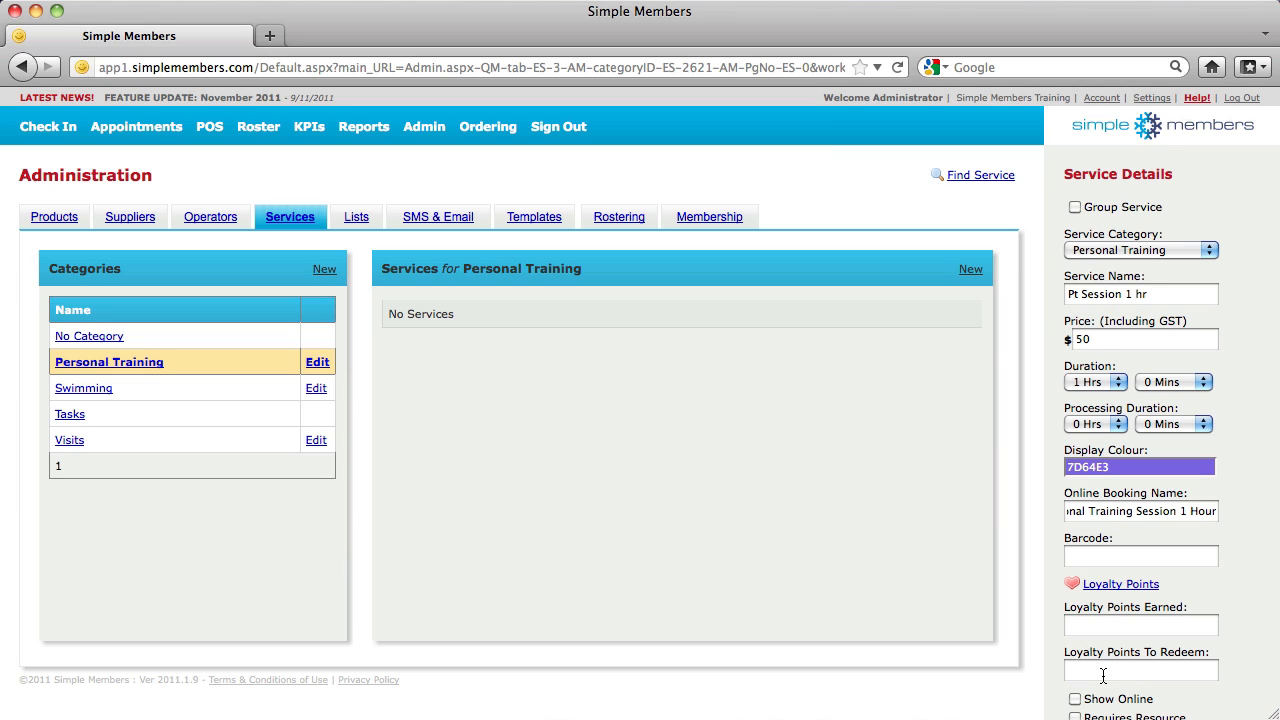
pyautogui.click(1115, 585)
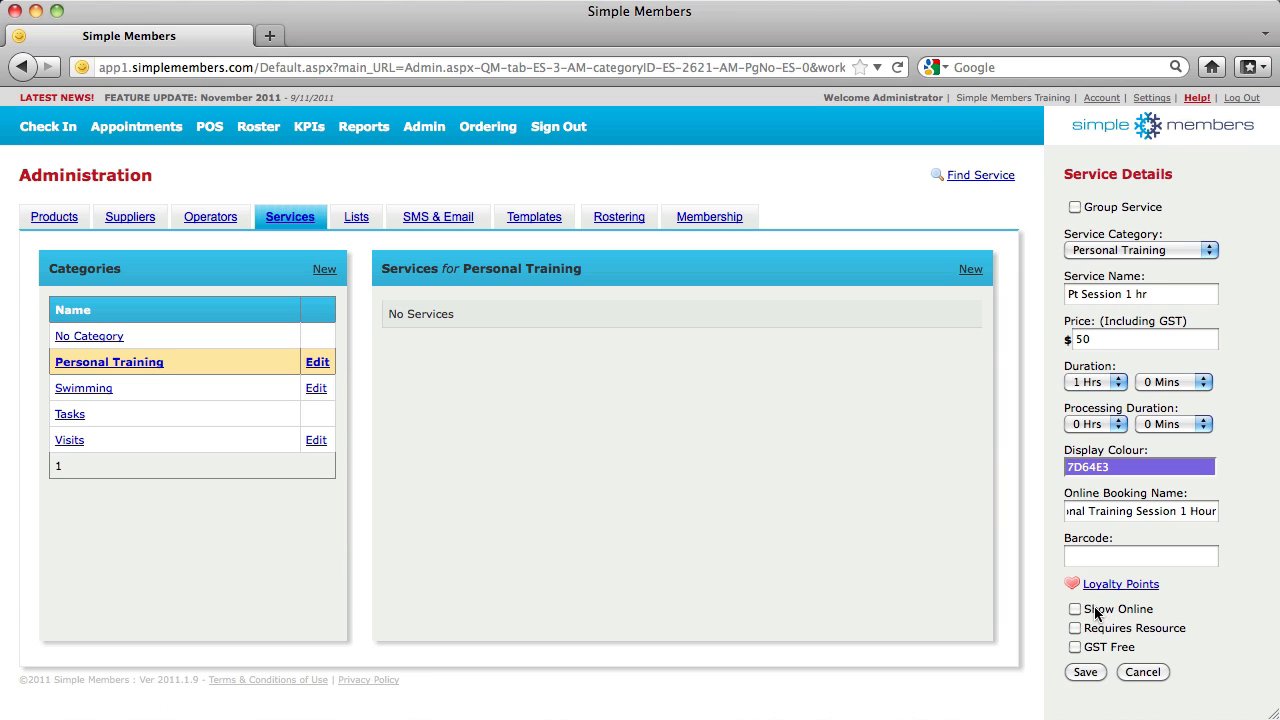
pyautogui.click(1077, 611)
pyautogui.click(1085, 672)
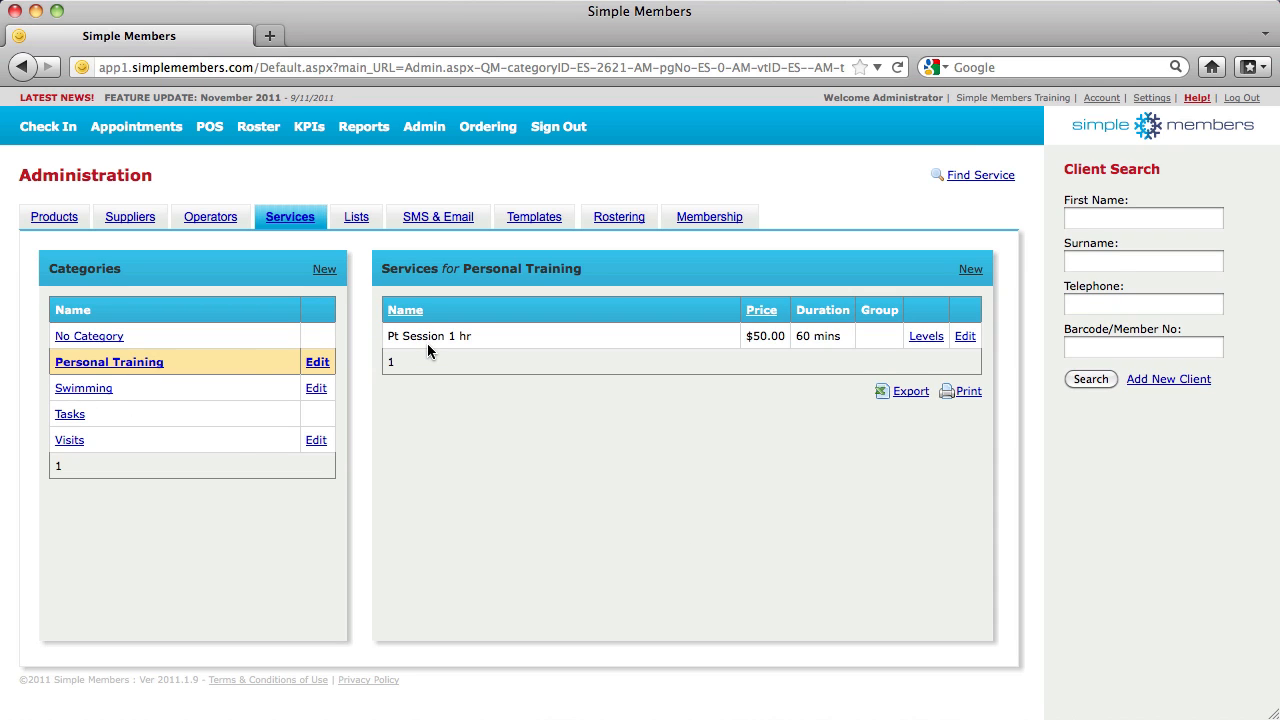
pyautogui.click(356, 219)
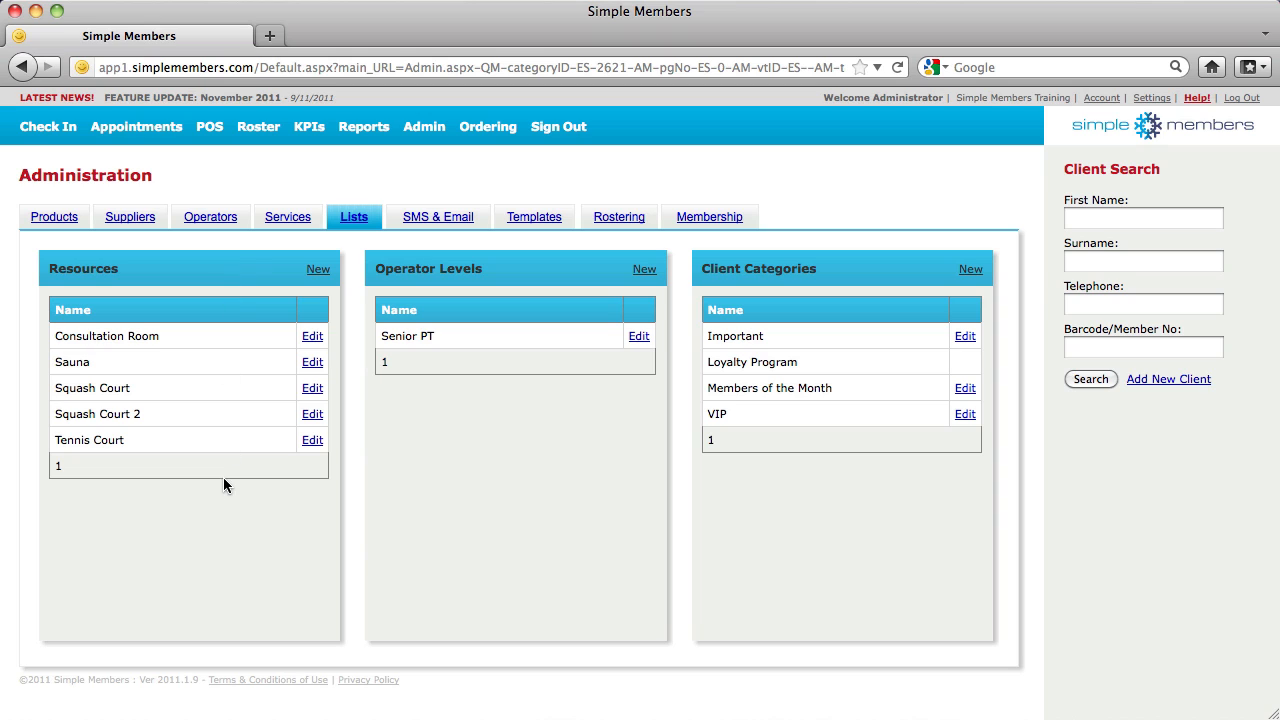
# Open a new resource entry, then a blank Client Category Details form
pyautogui.click(318, 270)
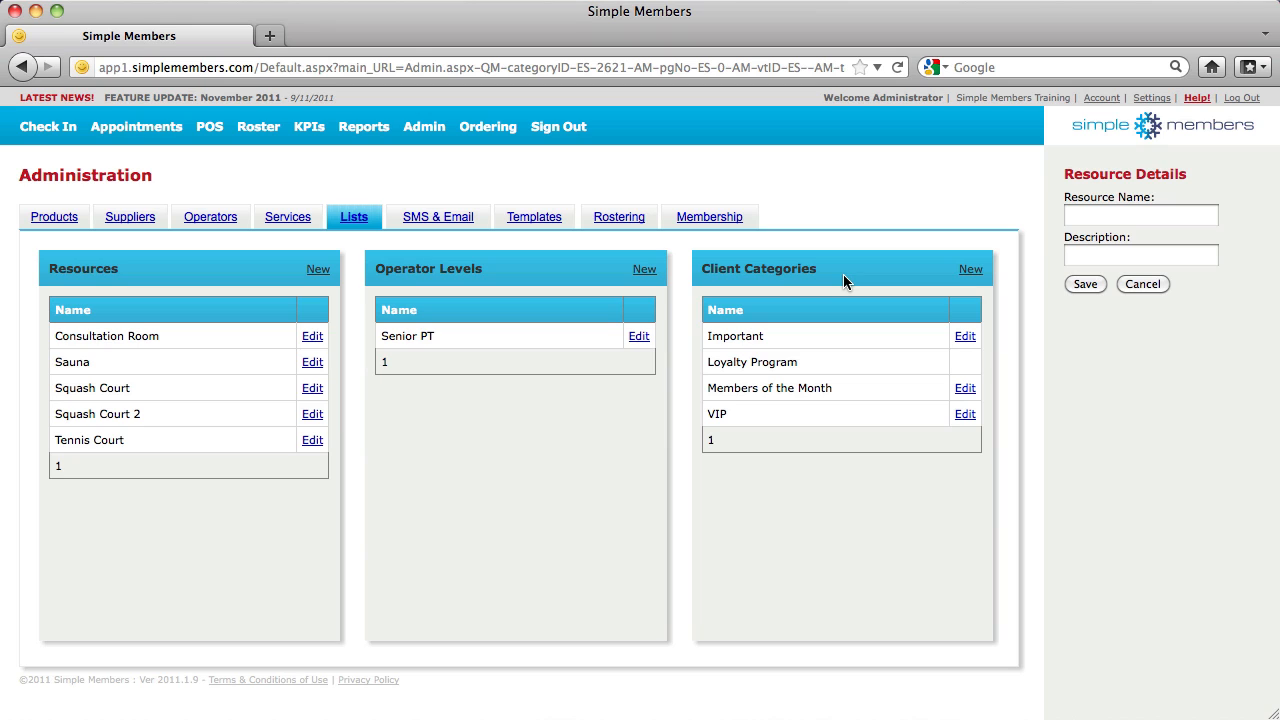
pyautogui.click(966, 270)
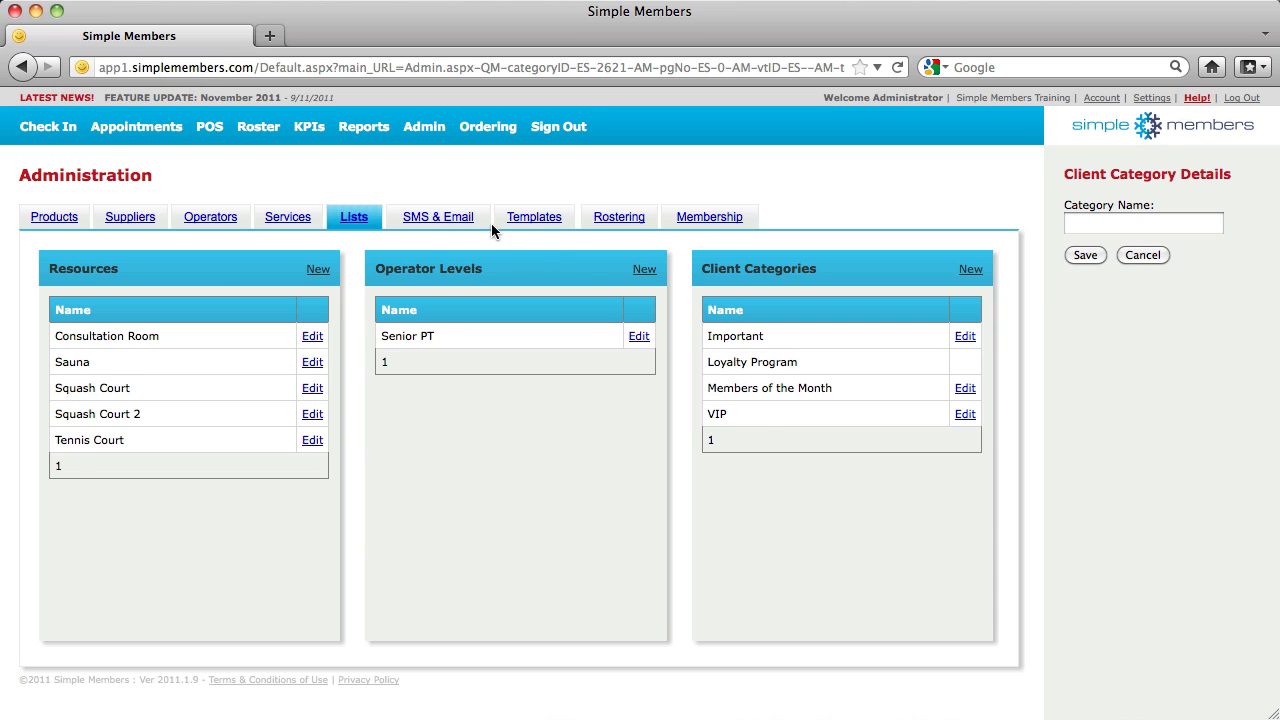
# Switch to the SMS & Email administration settings
pyautogui.click(455, 225)
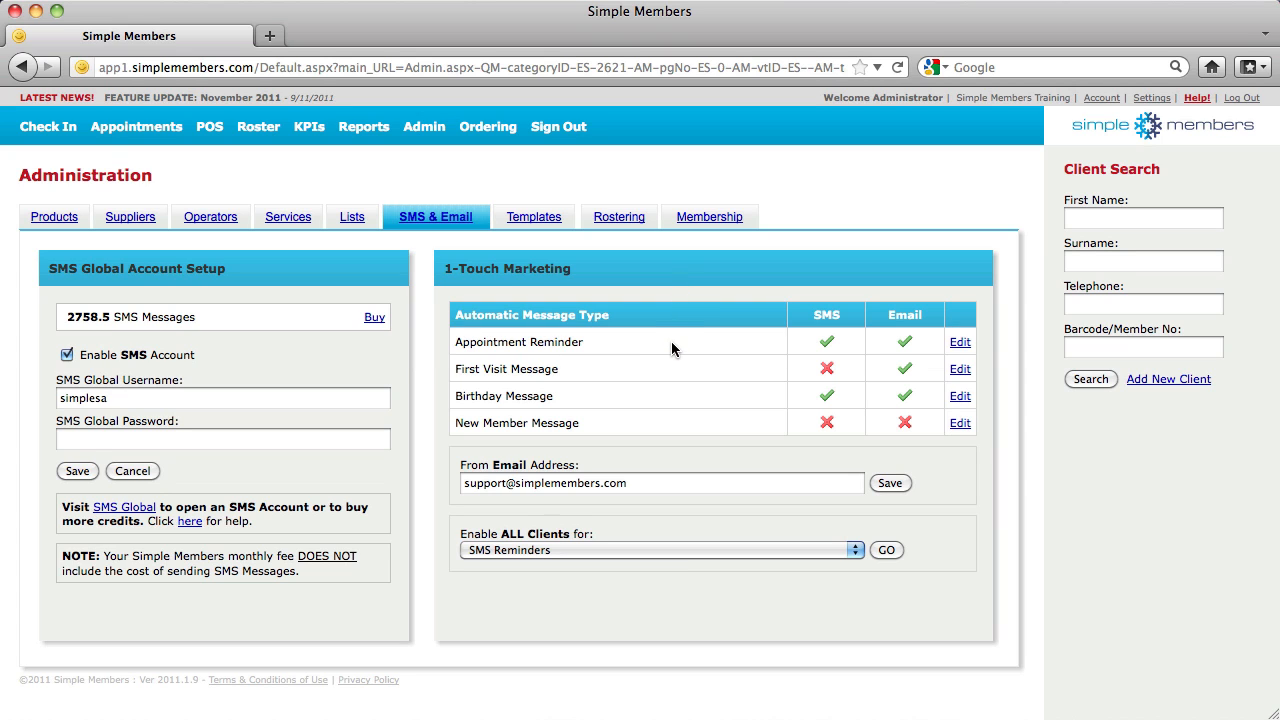
pyautogui.click(960, 342)
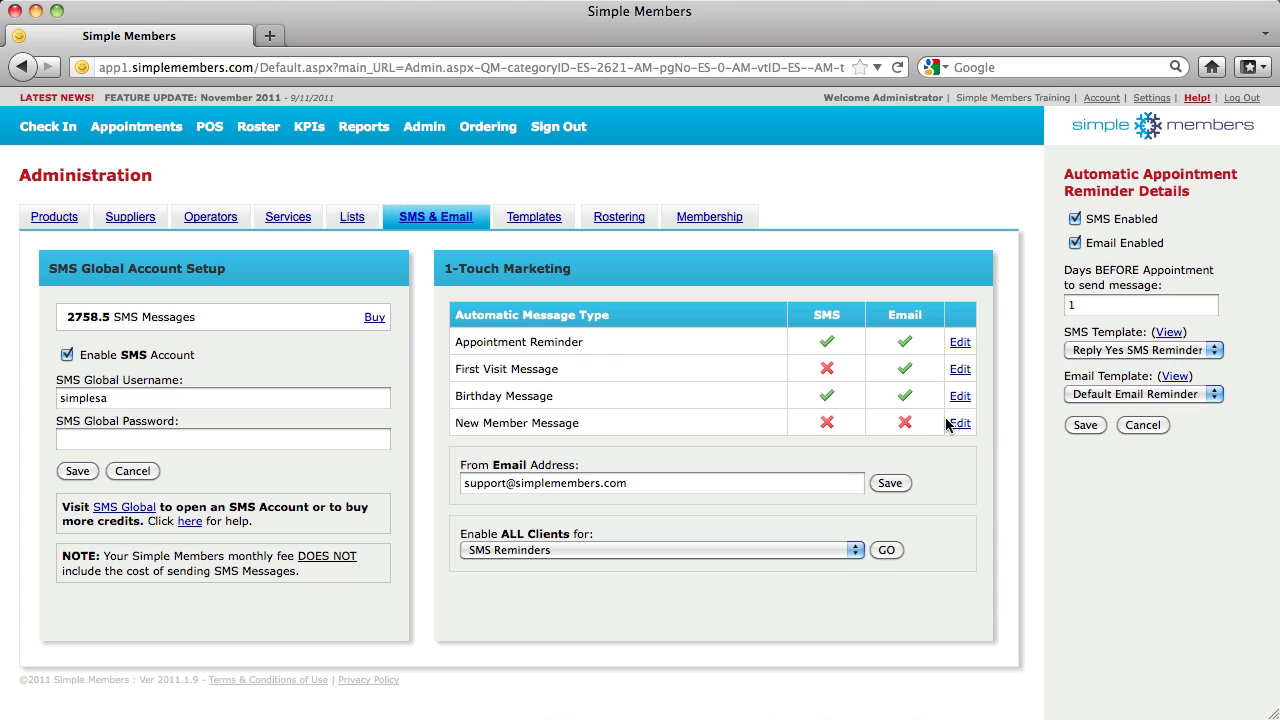
pyautogui.click(1142, 425)
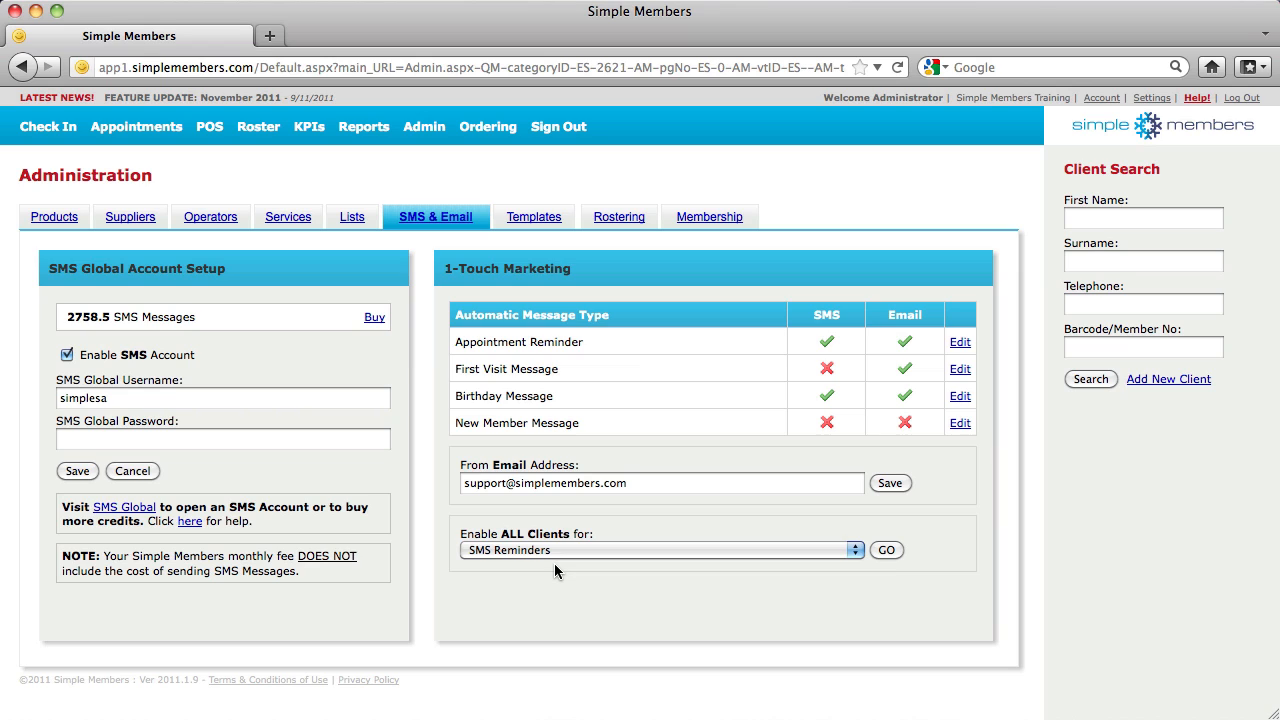
# Enable SMS Reminders for all clients and confirm both prompts
pyautogui.click(636, 549)
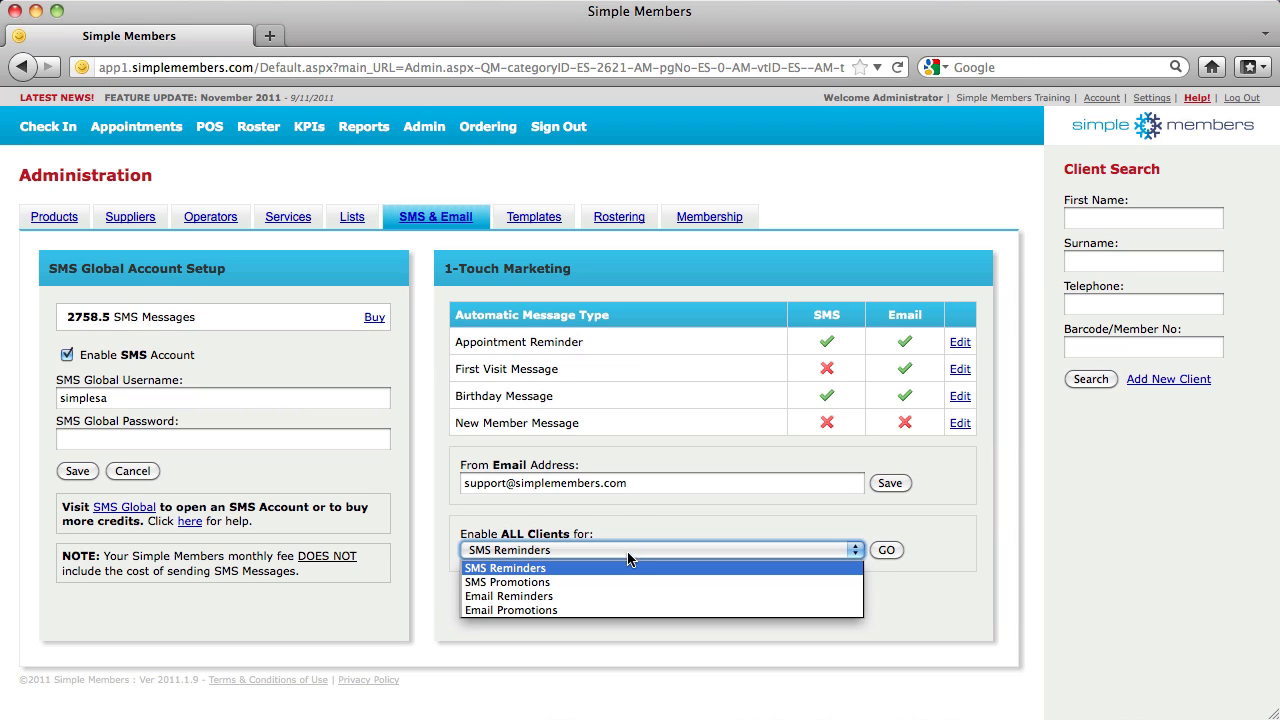
pyautogui.click(548, 573)
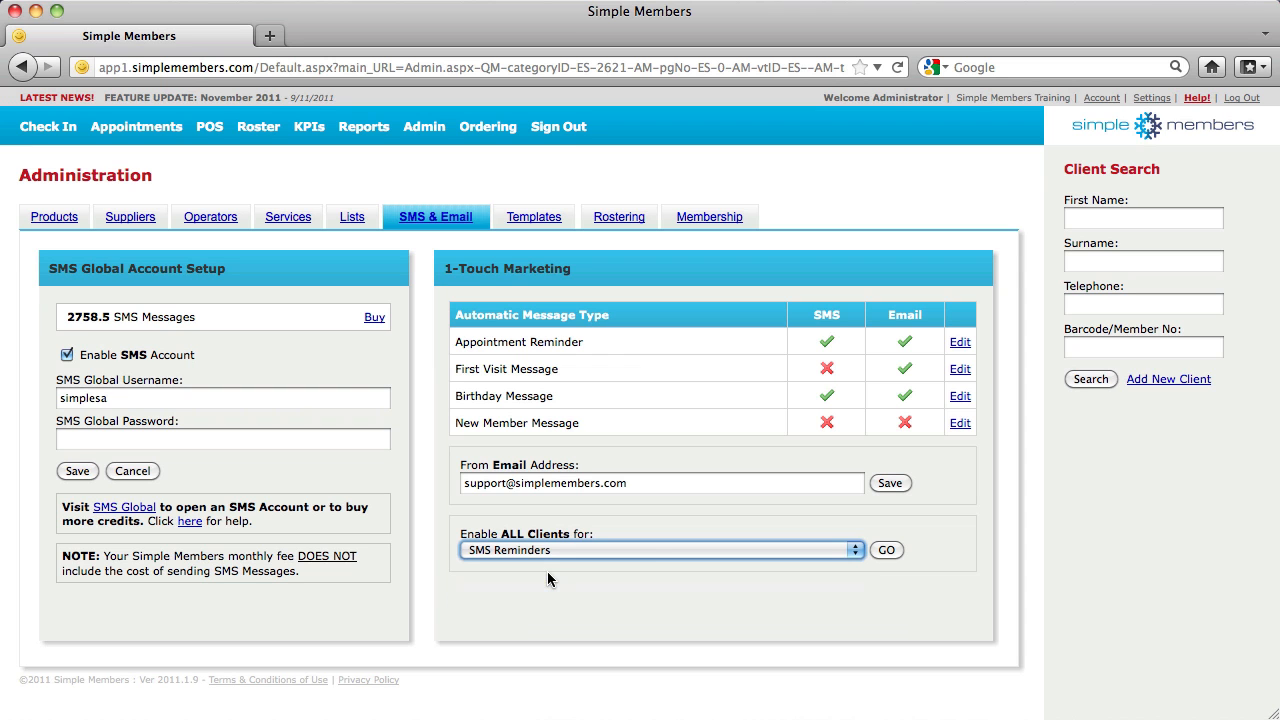
pyautogui.click(888, 551)
pyautogui.click(709, 370)
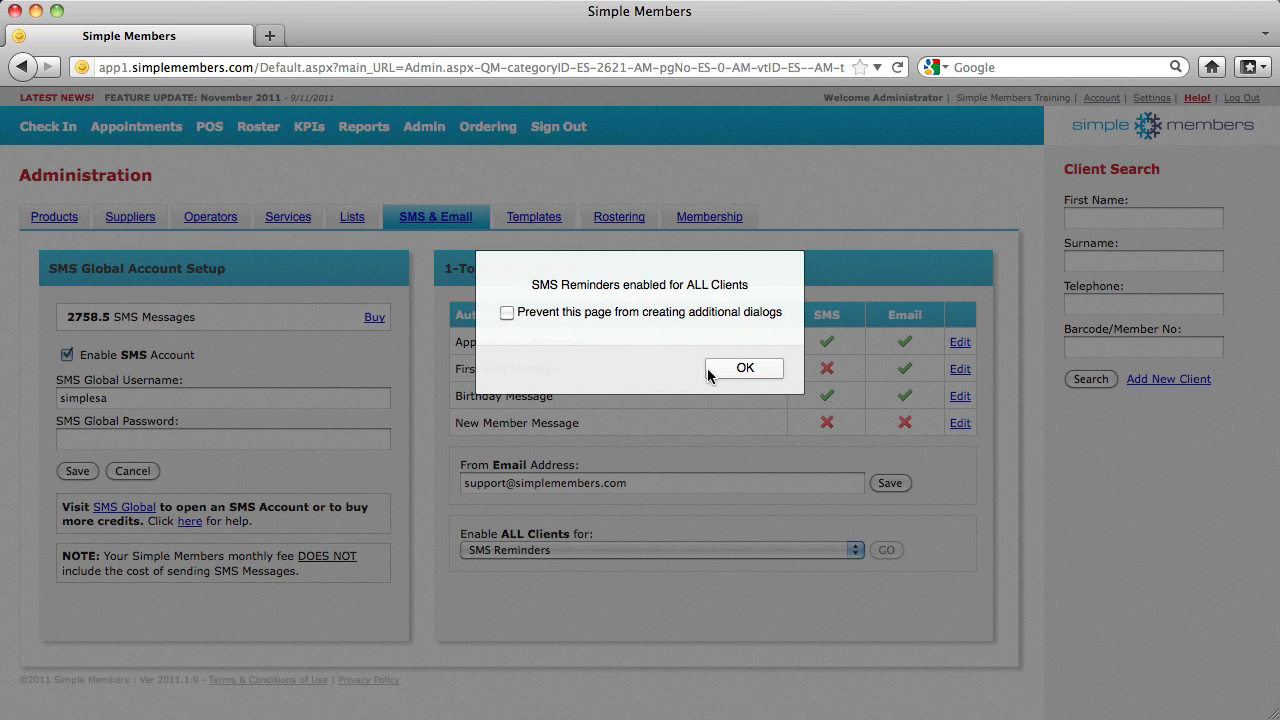
pyautogui.click(741, 370)
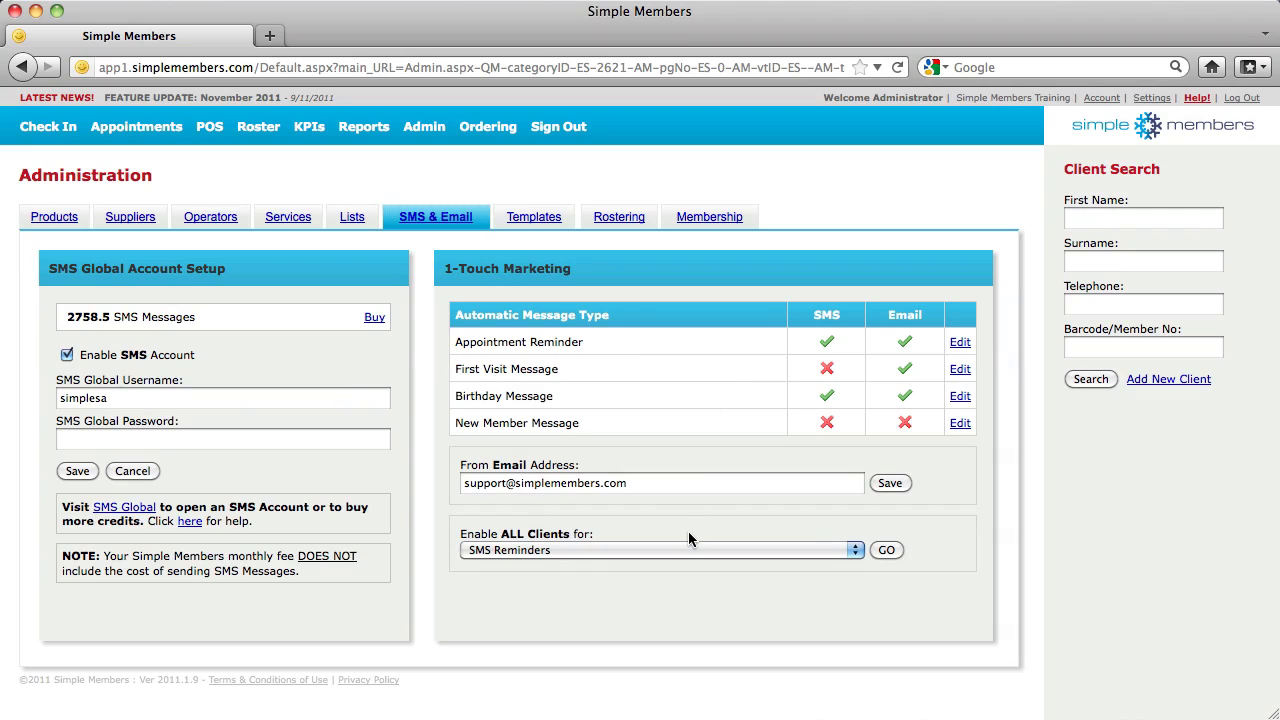
pyautogui.click(539, 551)
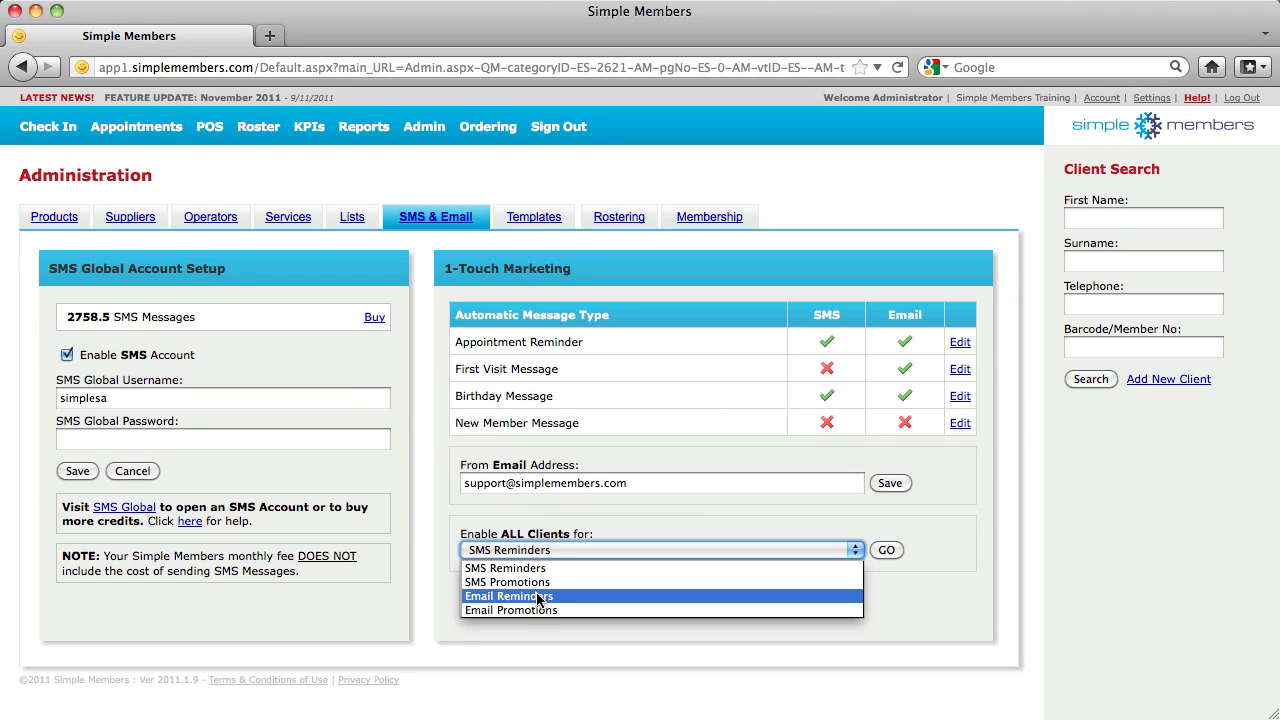
pyautogui.click(608, 525)
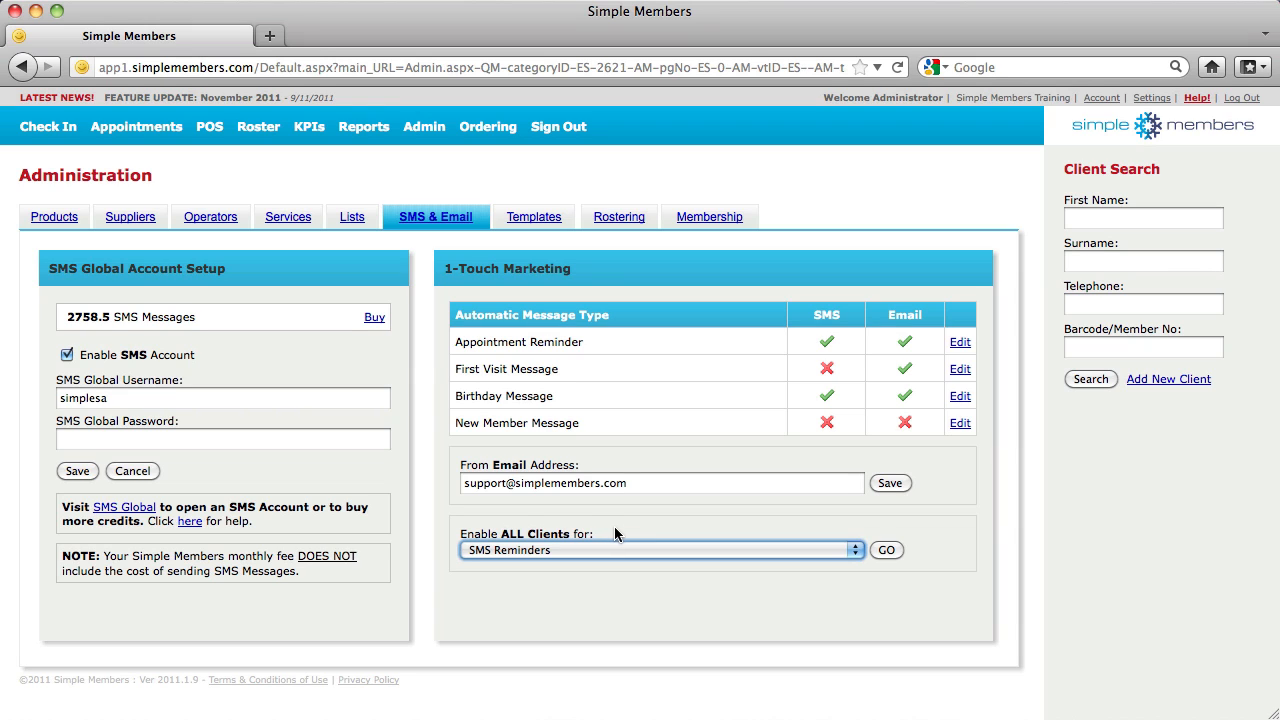
# Copy the Default Email Reminder template, then bring up the Rostering settings
pyautogui.click(544, 226)
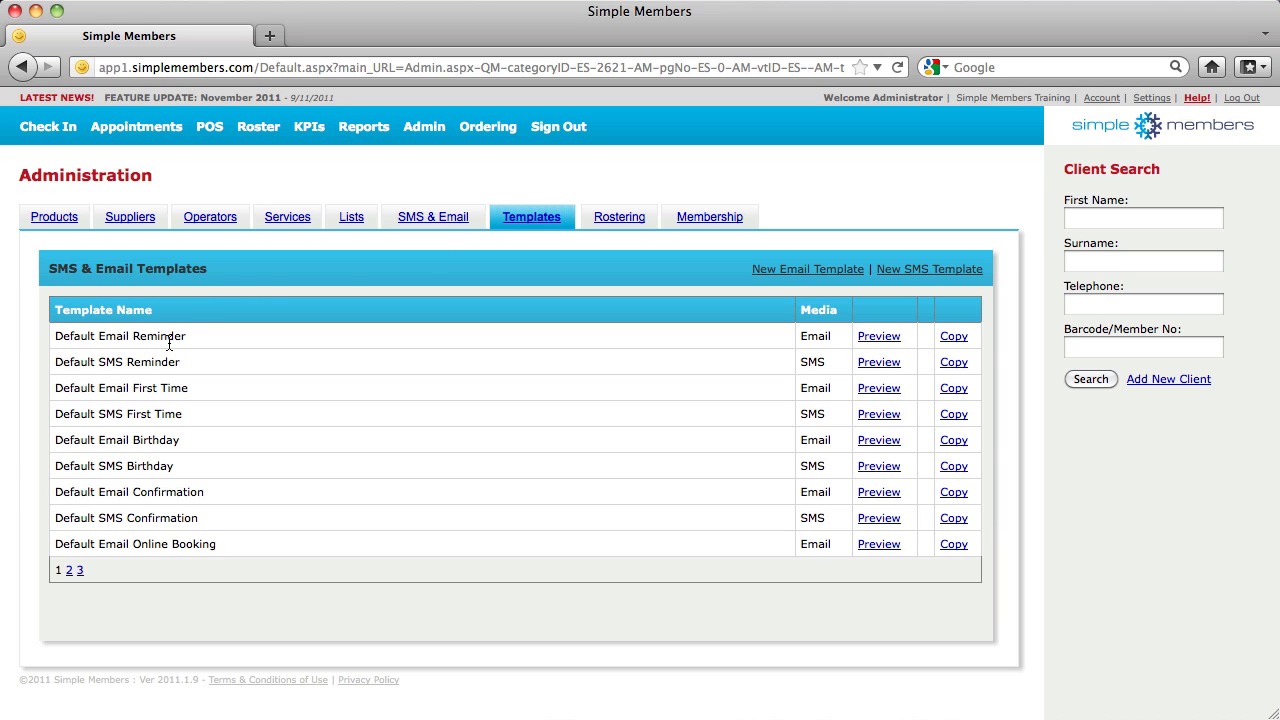
pyautogui.click(954, 336)
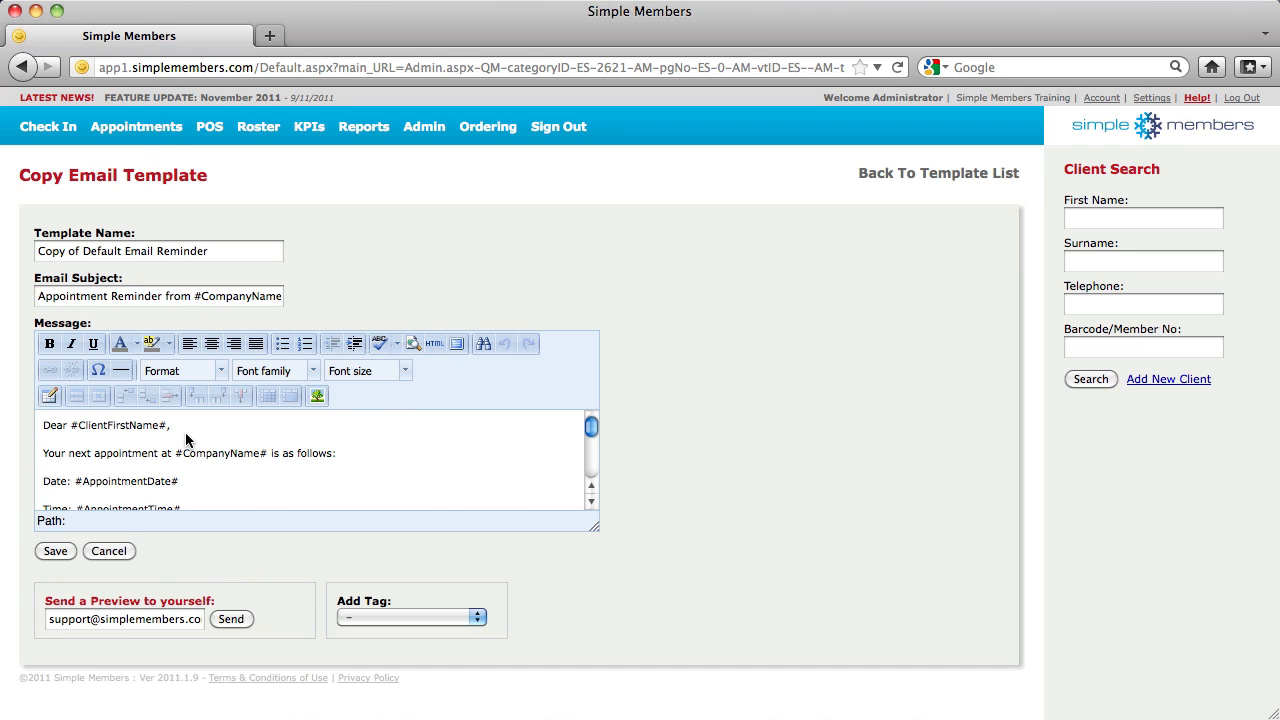
pyautogui.scroll(-5, 186, 438)
pyautogui.scroll(5, 186, 438)
pyautogui.click(968, 178)
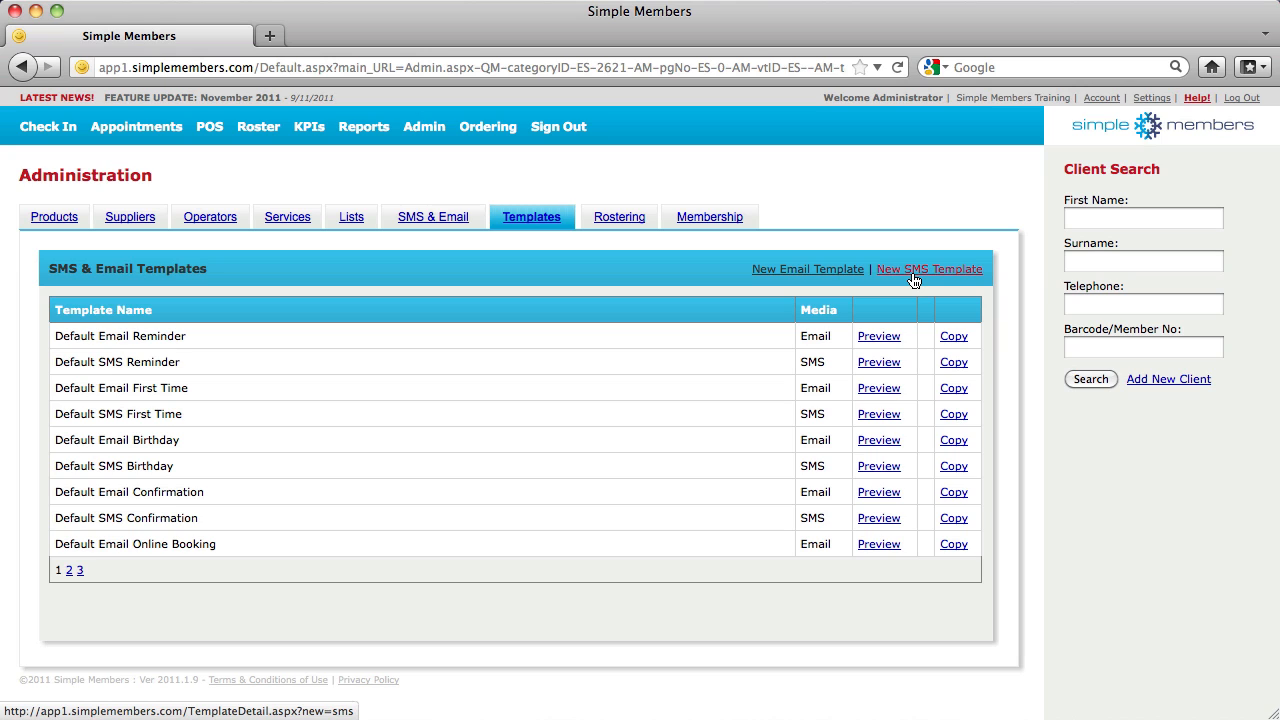
pyautogui.click(628, 221)
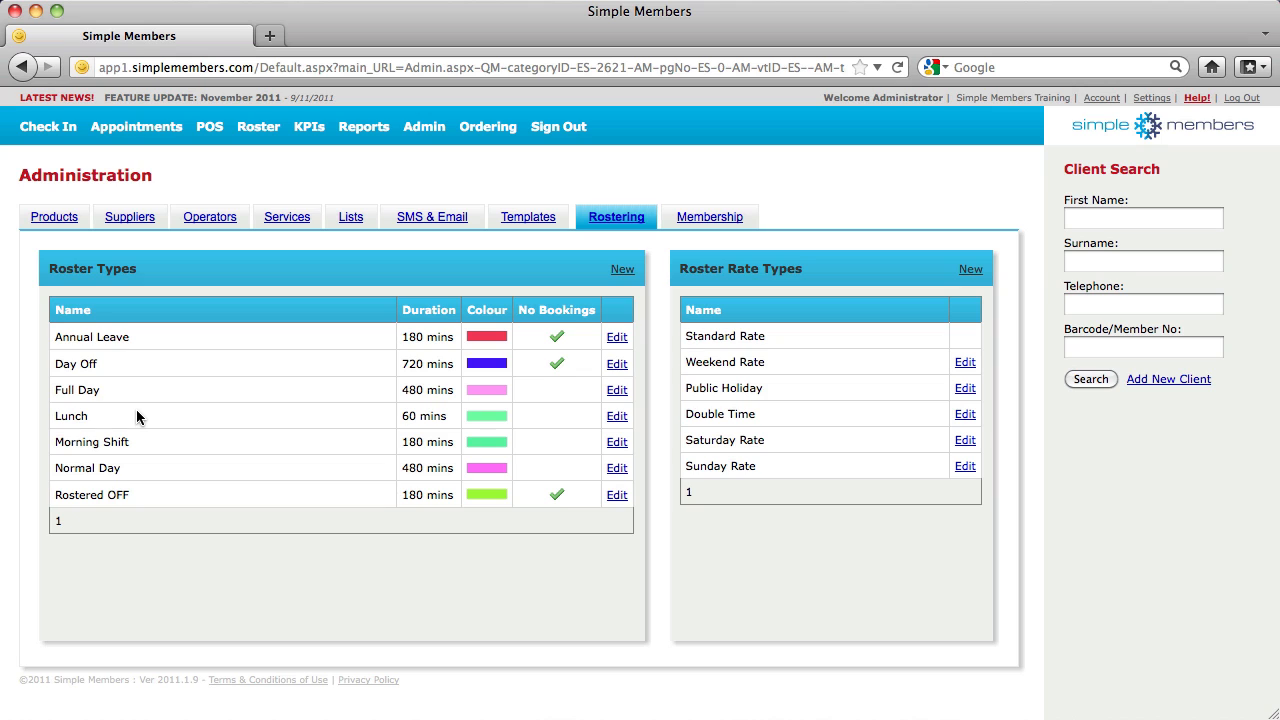
# Look at the new roster type and roster rate type forms, then show the Operators list
pyautogui.click(621, 271)
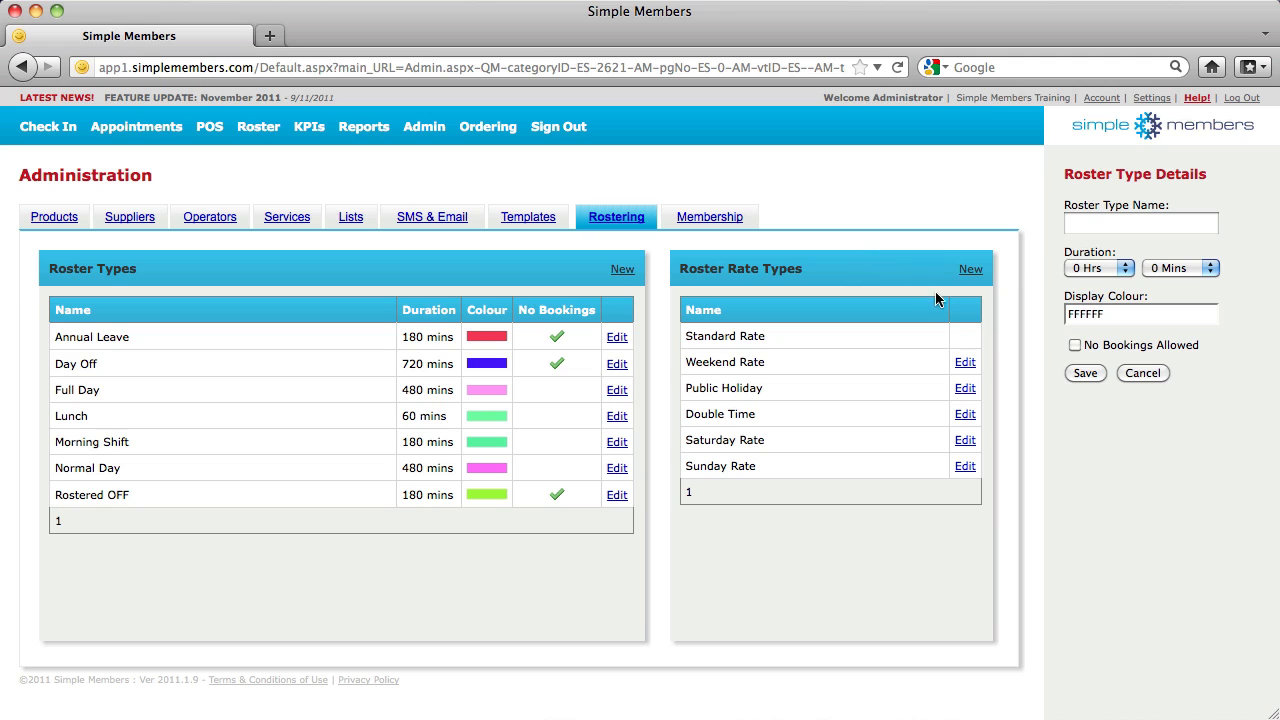
pyautogui.click(1143, 372)
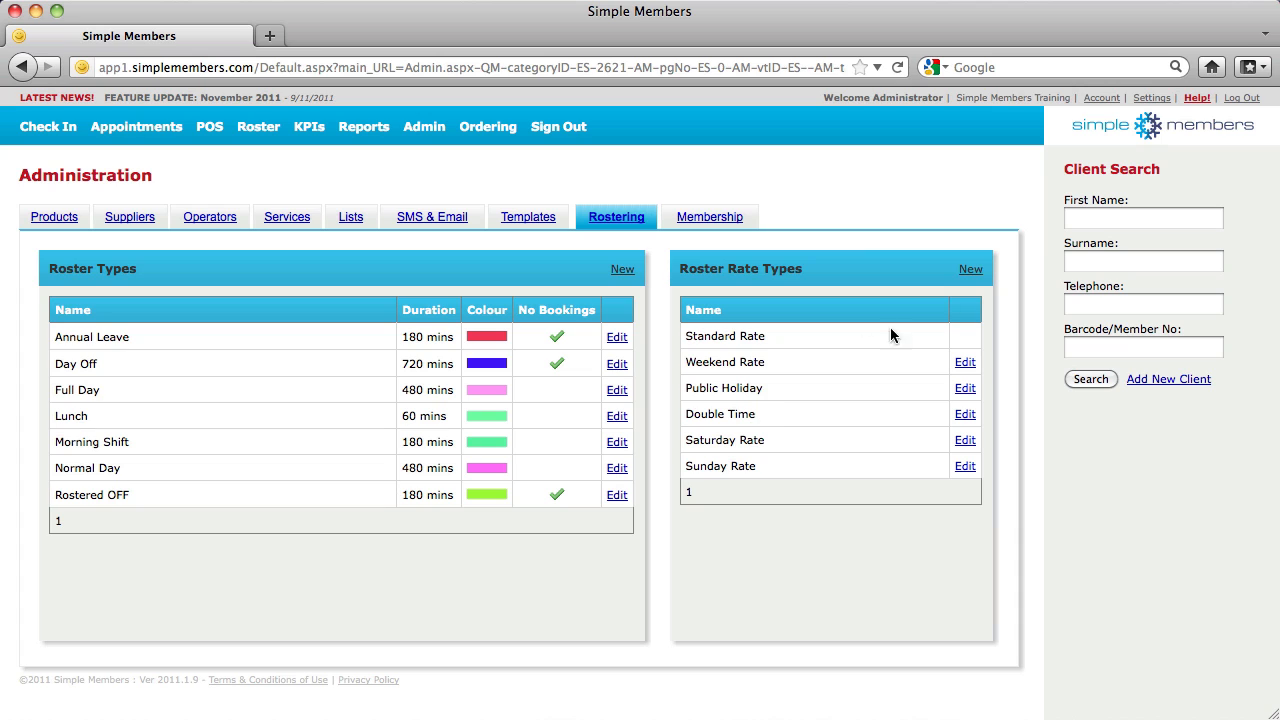
pyautogui.click(970, 269)
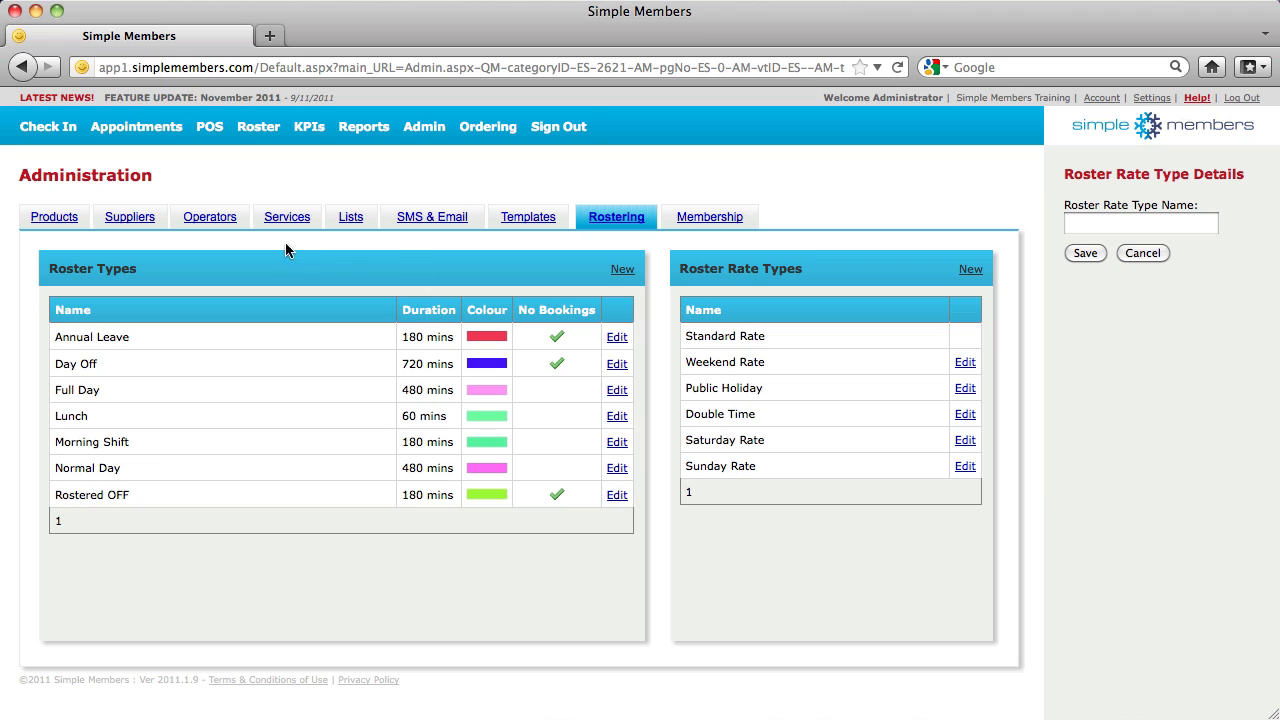
pyautogui.click(222, 225)
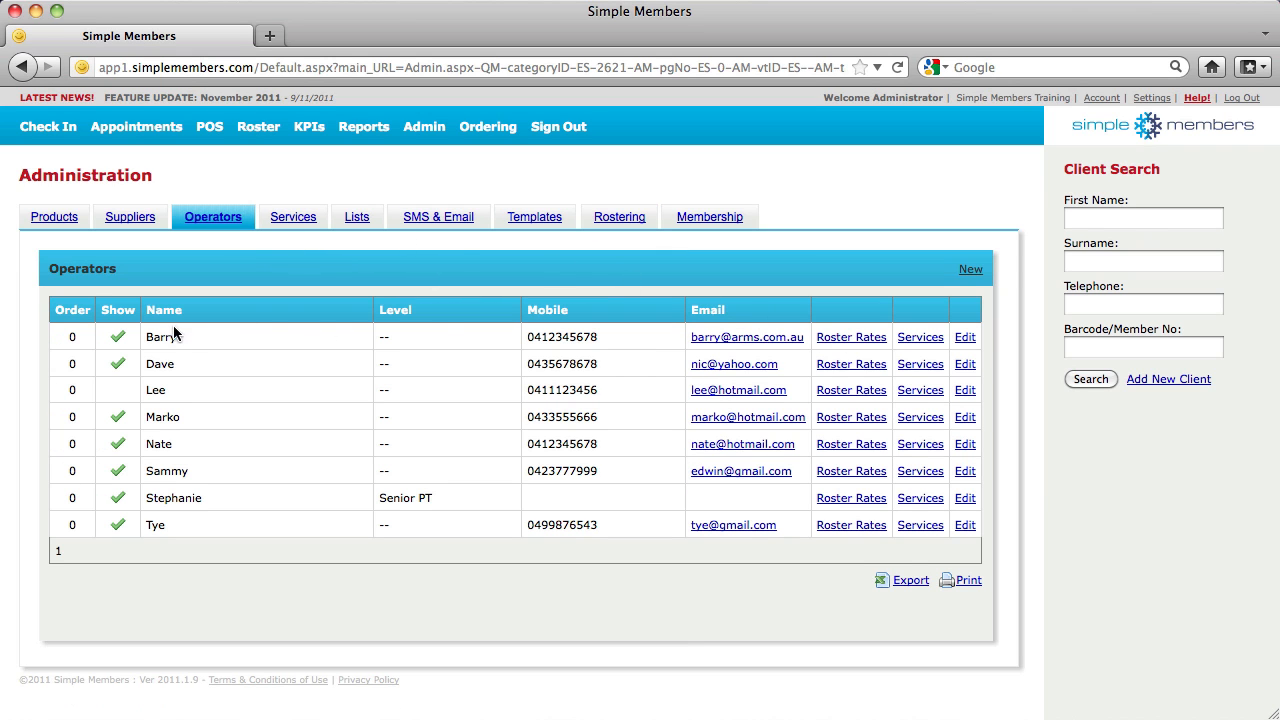
# Open the first operator's $20.00 Weekend Rate for editing, then switch to the Membership list
pyautogui.click(851, 338)
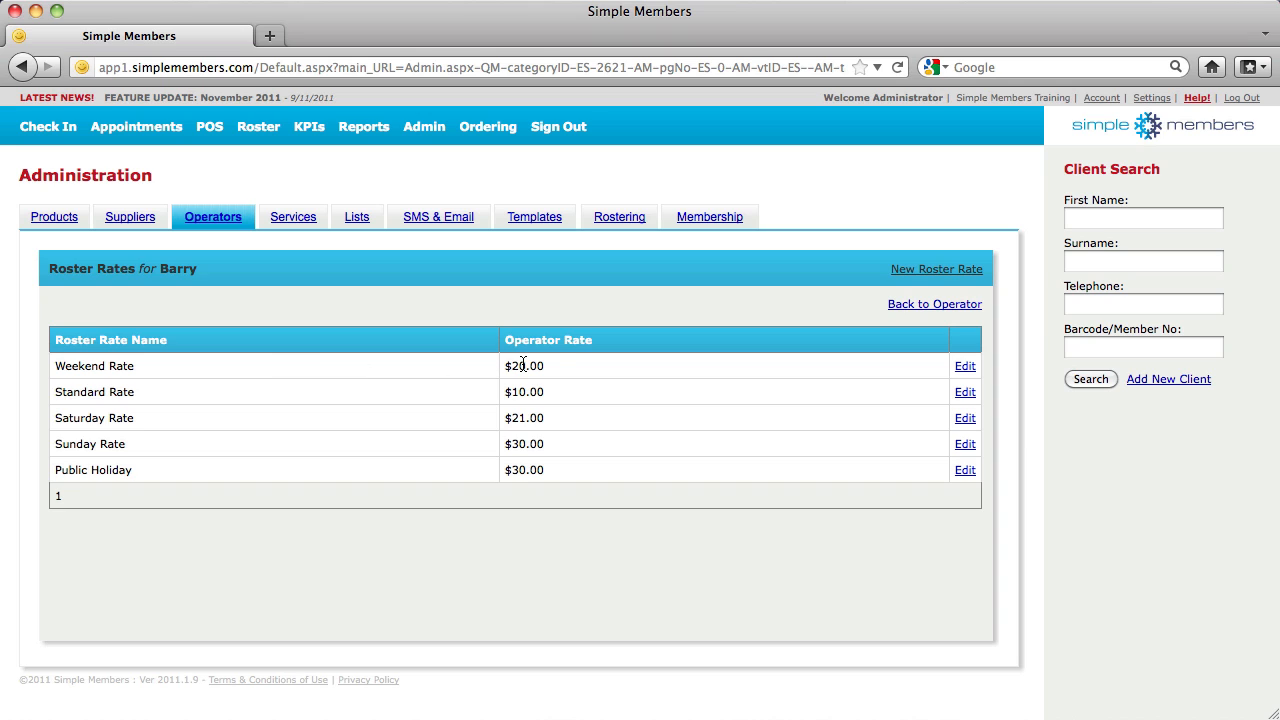
pyautogui.click(965, 366)
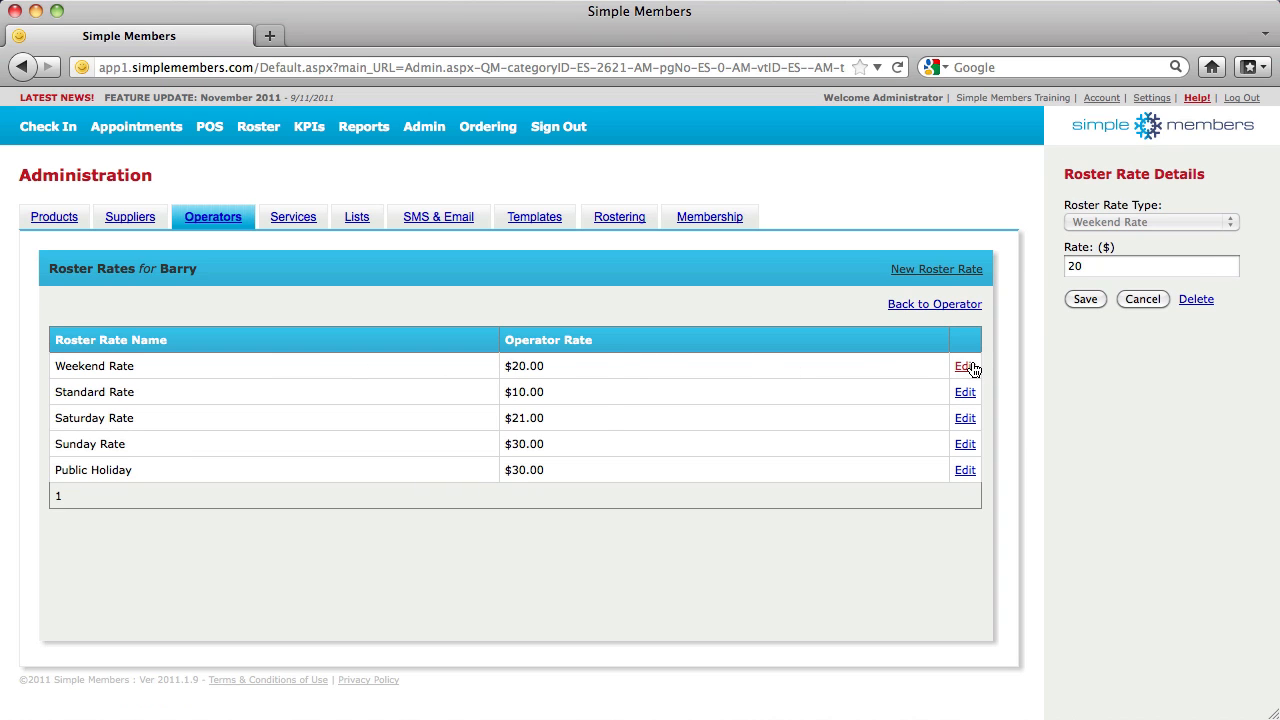
pyautogui.click(1094, 267)
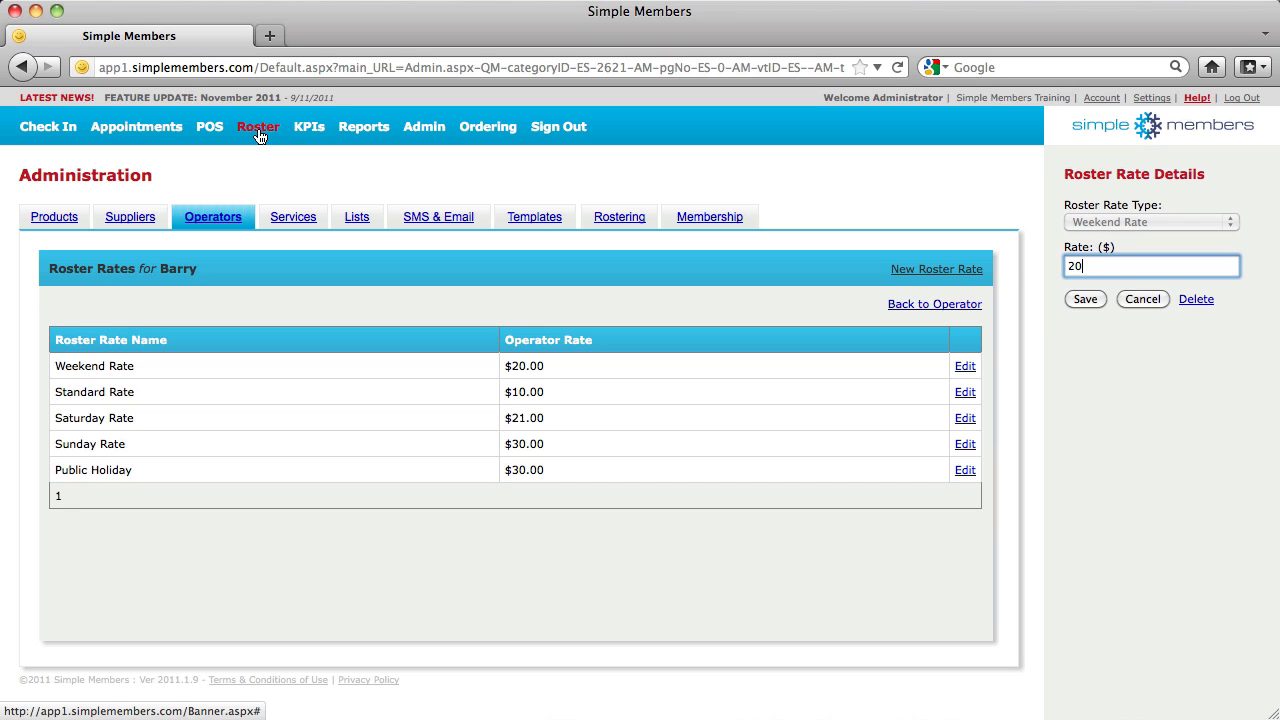
pyautogui.click(704, 222)
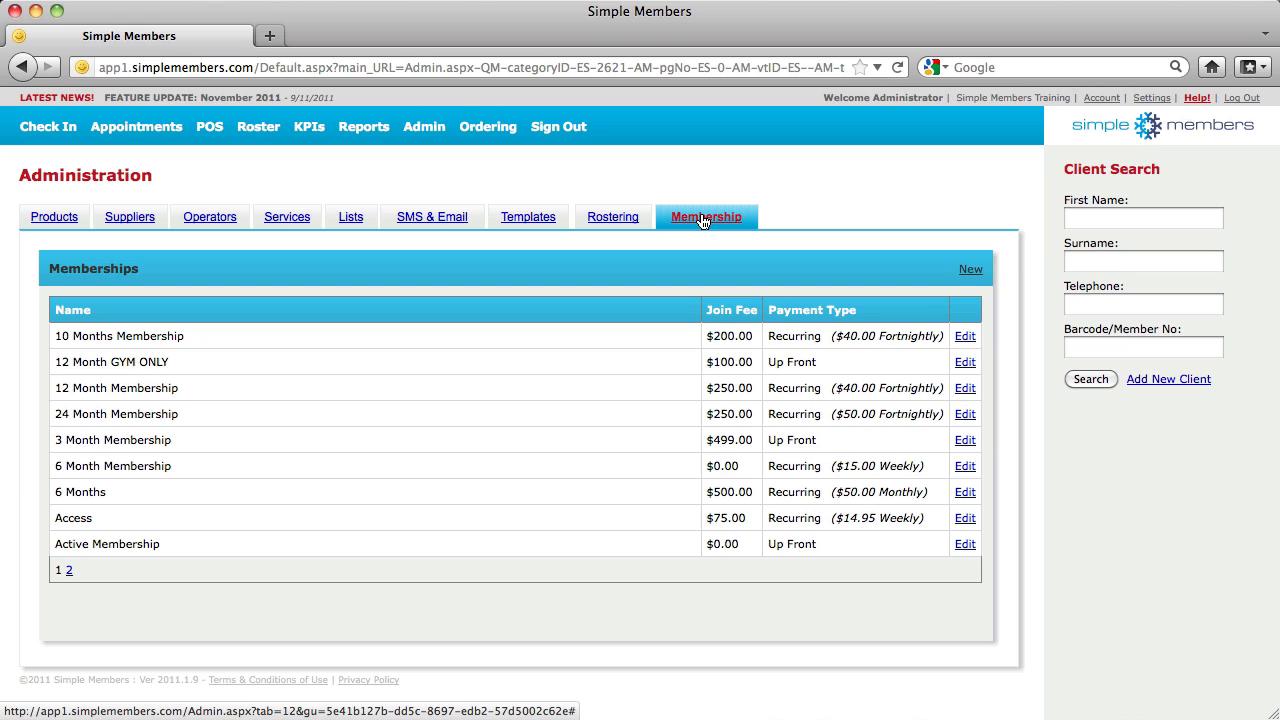
# Start a new '18 Month Membership' expiring in 18 months with Personal Training Session check-ins
pyautogui.click(969, 273)
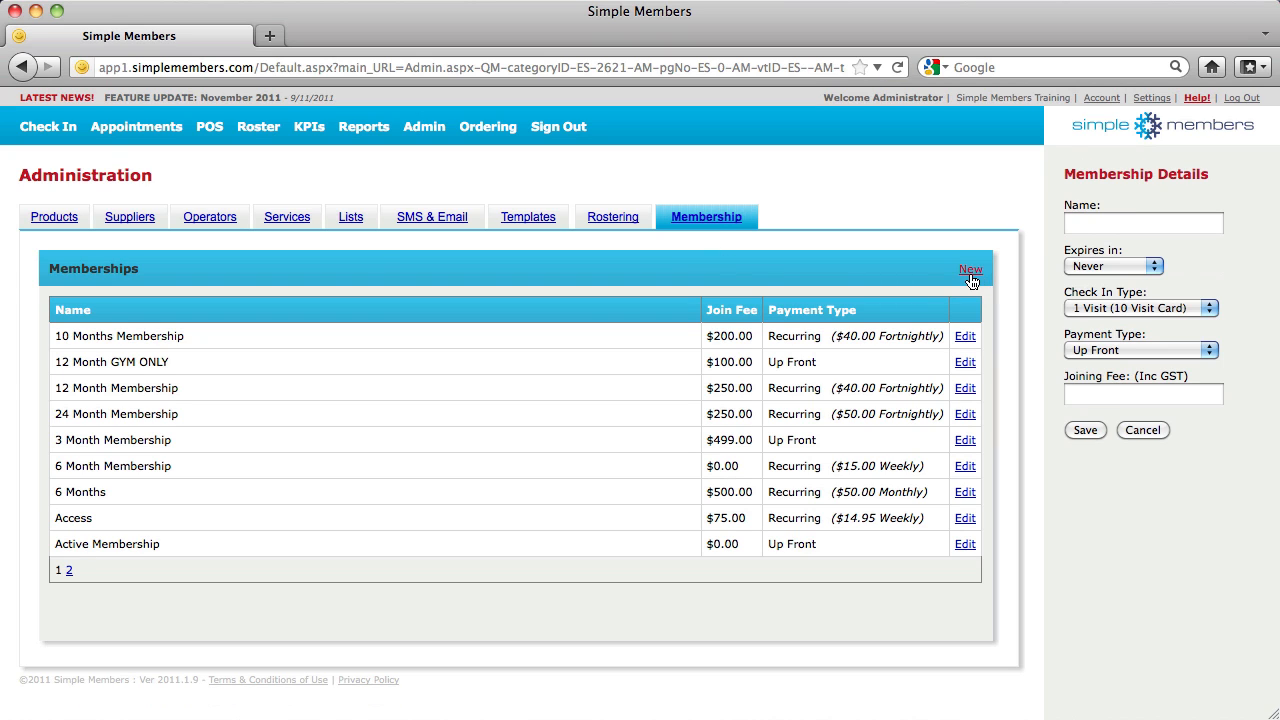
pyautogui.click(1112, 221)
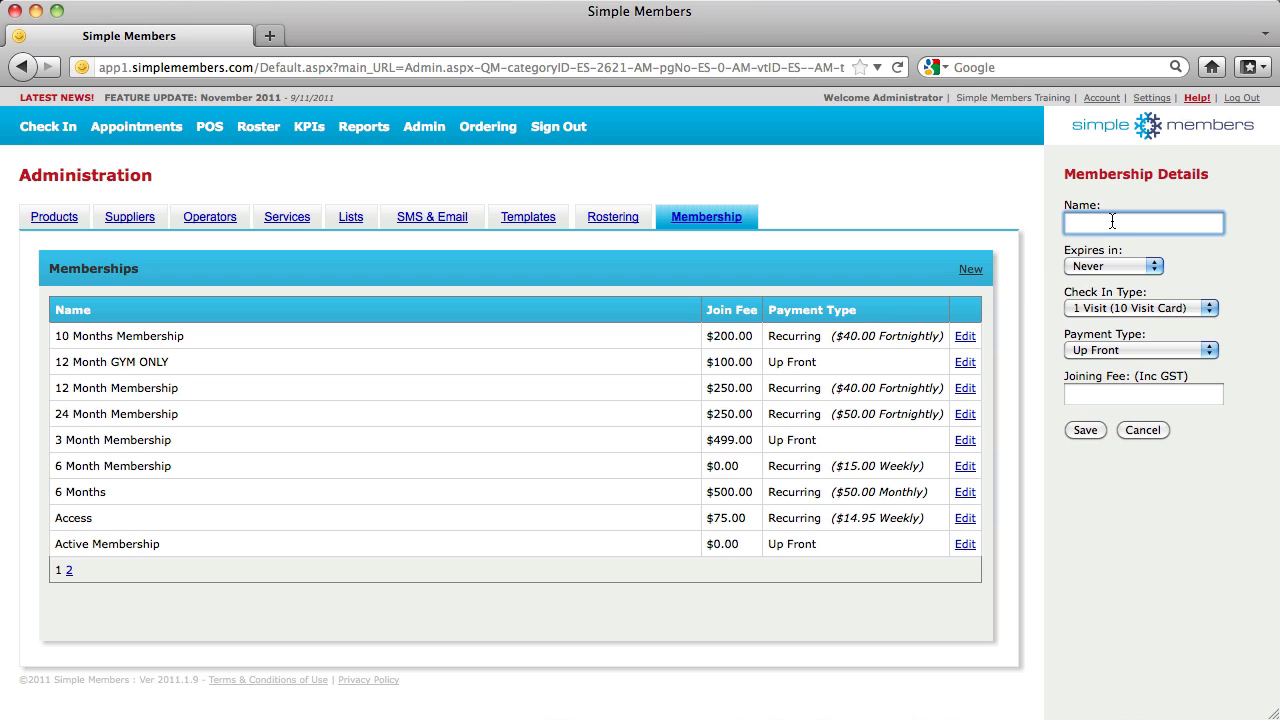
pyautogui.write('18 Month Membership')
pyautogui.click(1108, 265)
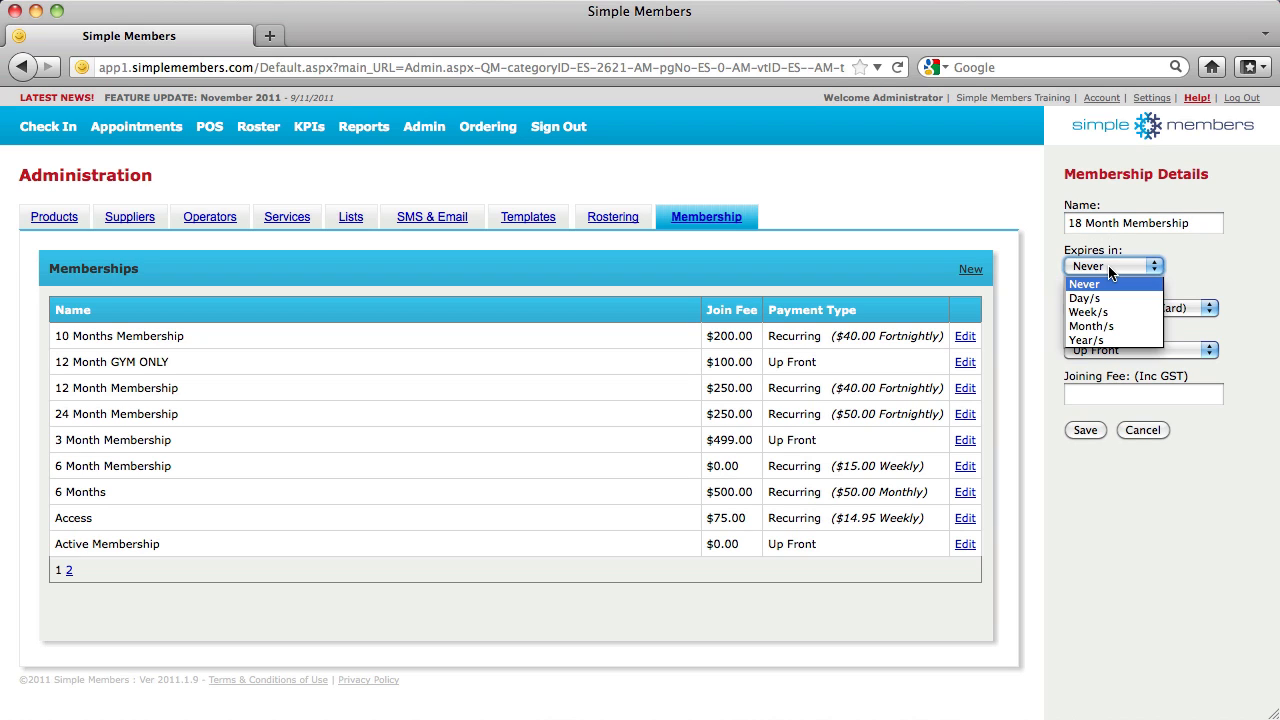
pyautogui.click(1107, 327)
pyautogui.write('18')
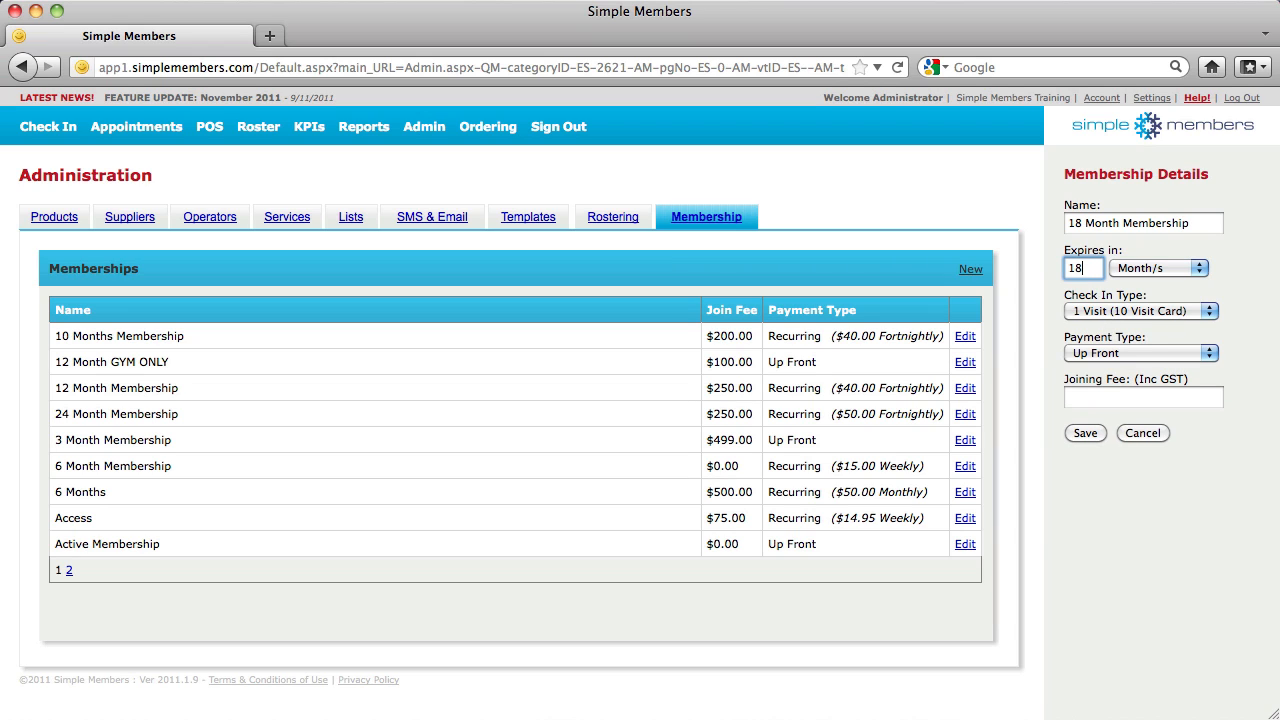
pyautogui.click(1115, 310)
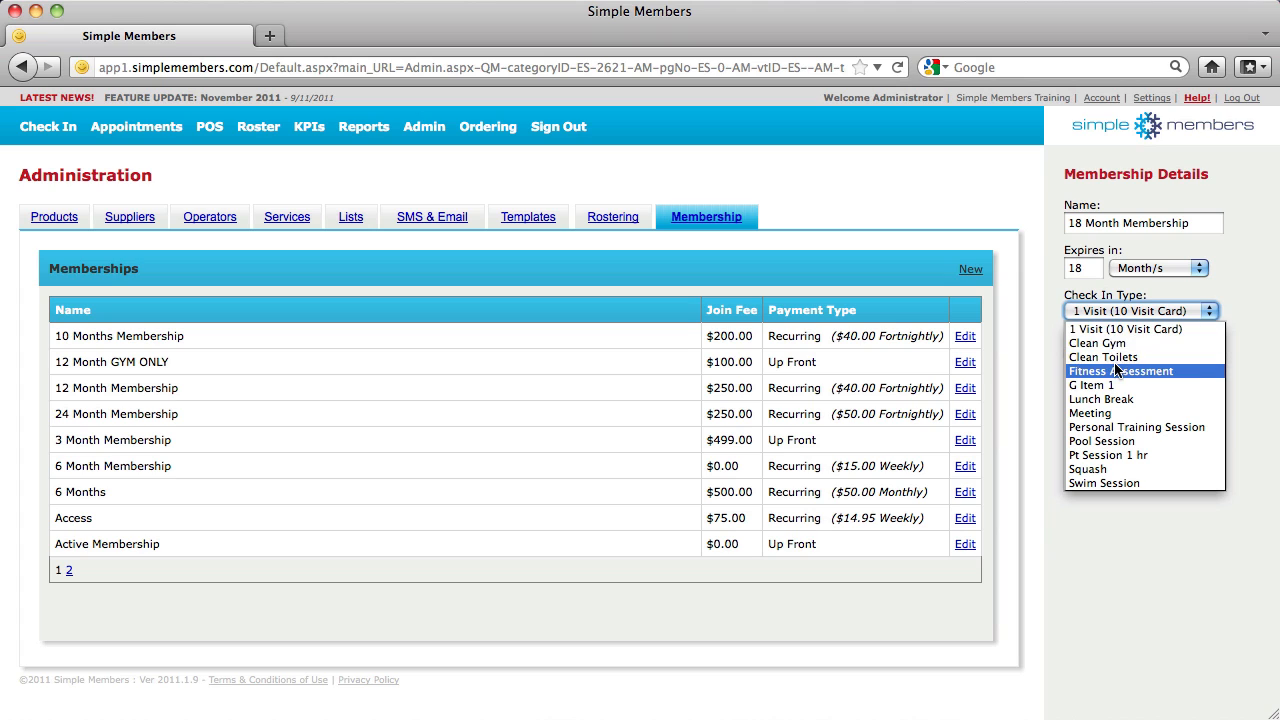
pyautogui.click(1122, 432)
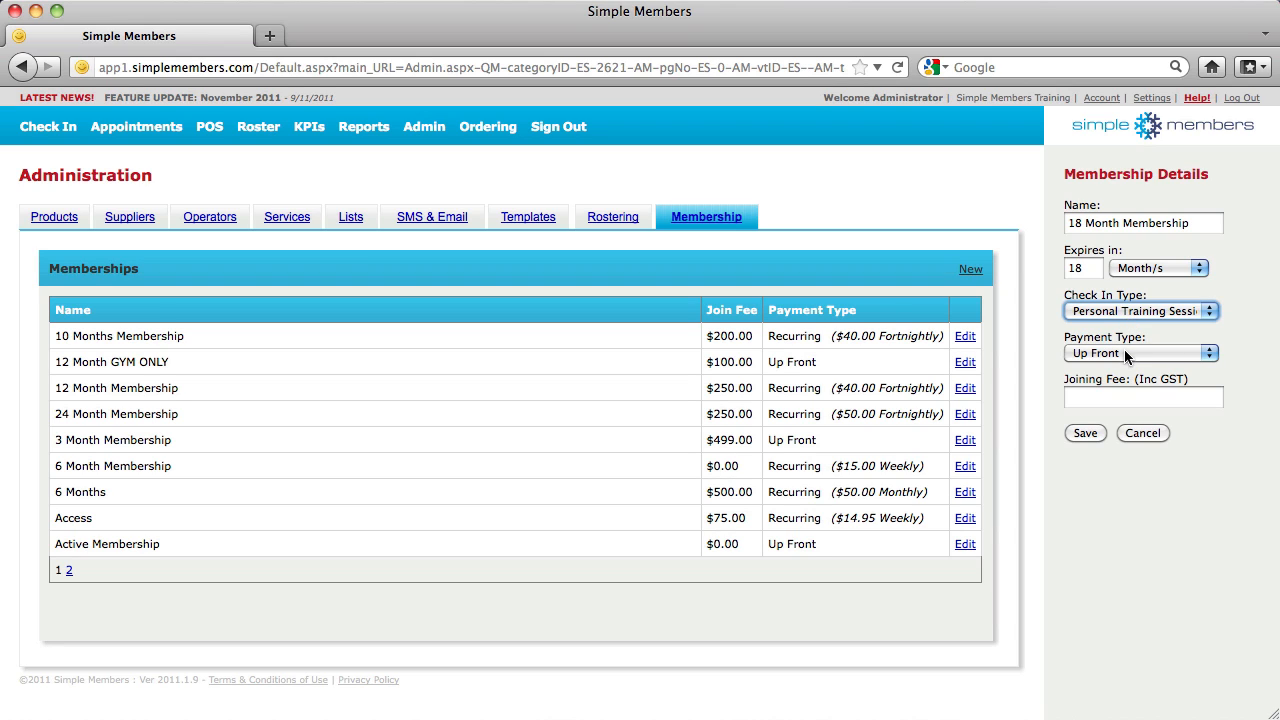
# Make it Recurring with a $200 joining fee and $40 fortnightly payments, then save
pyautogui.click(1127, 353)
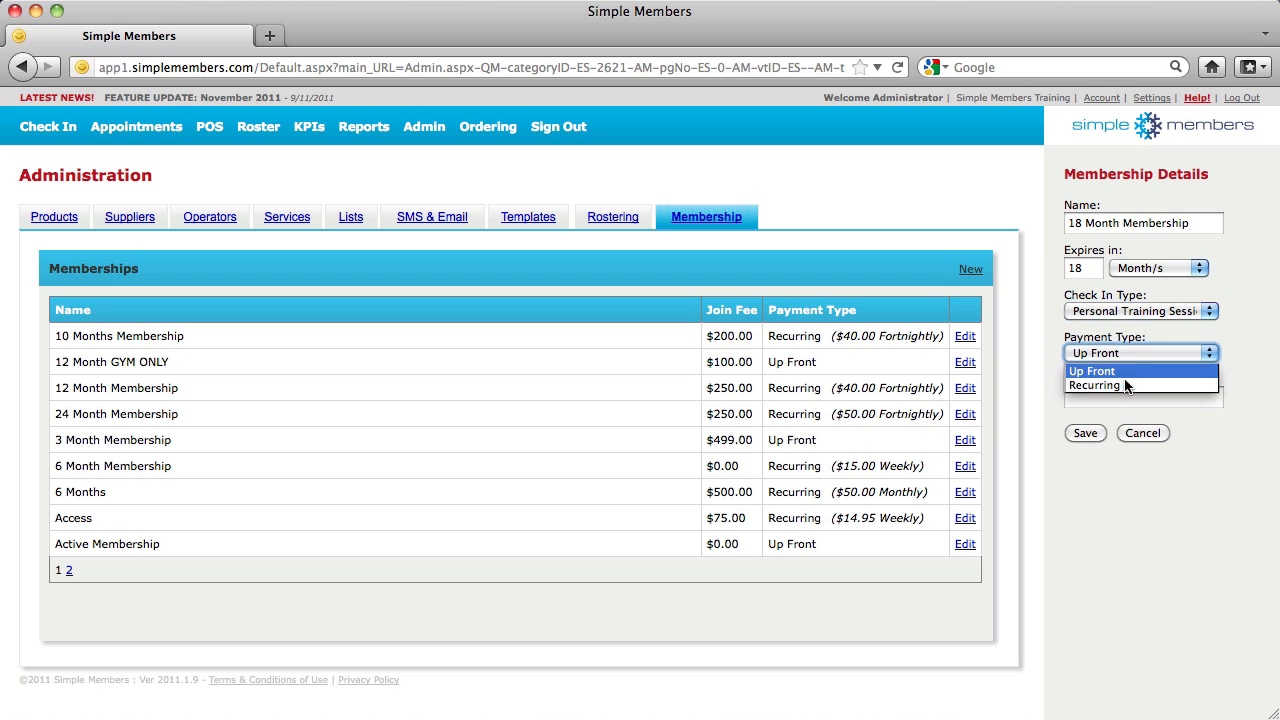
pyautogui.click(1125, 377)
pyautogui.click(1118, 400)
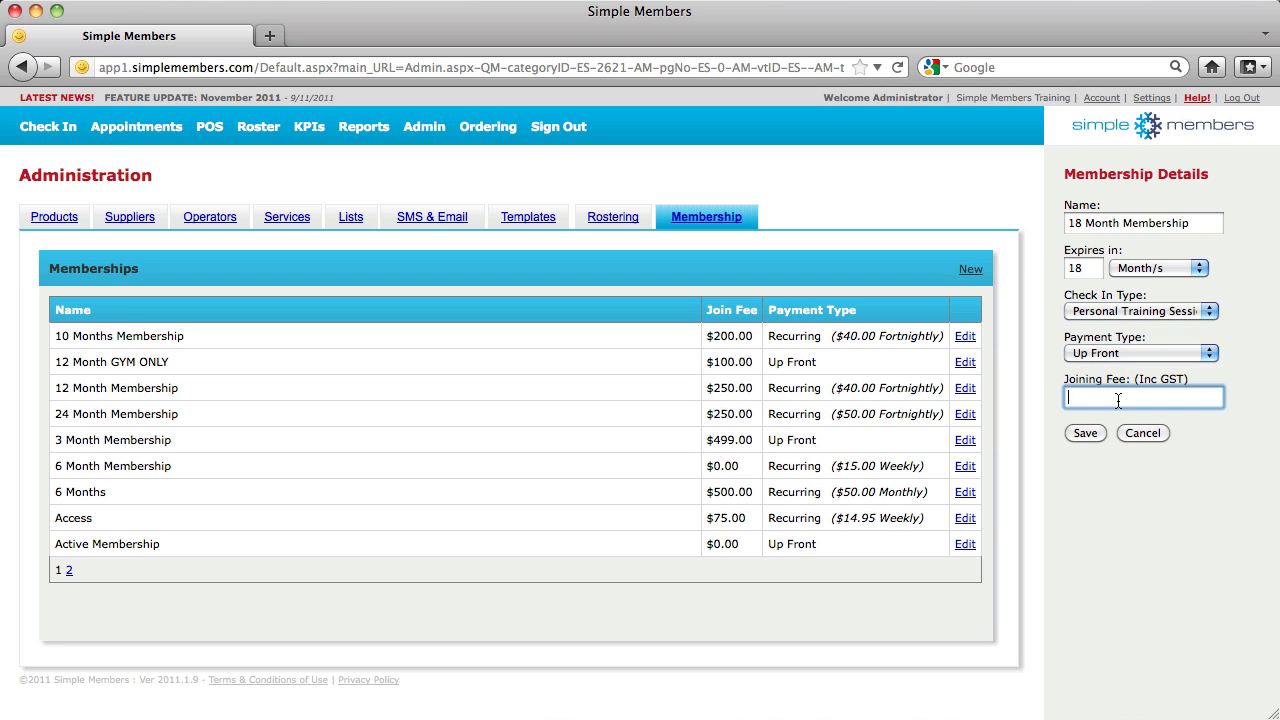
pyautogui.click(1131, 353)
pyautogui.click(1122, 384)
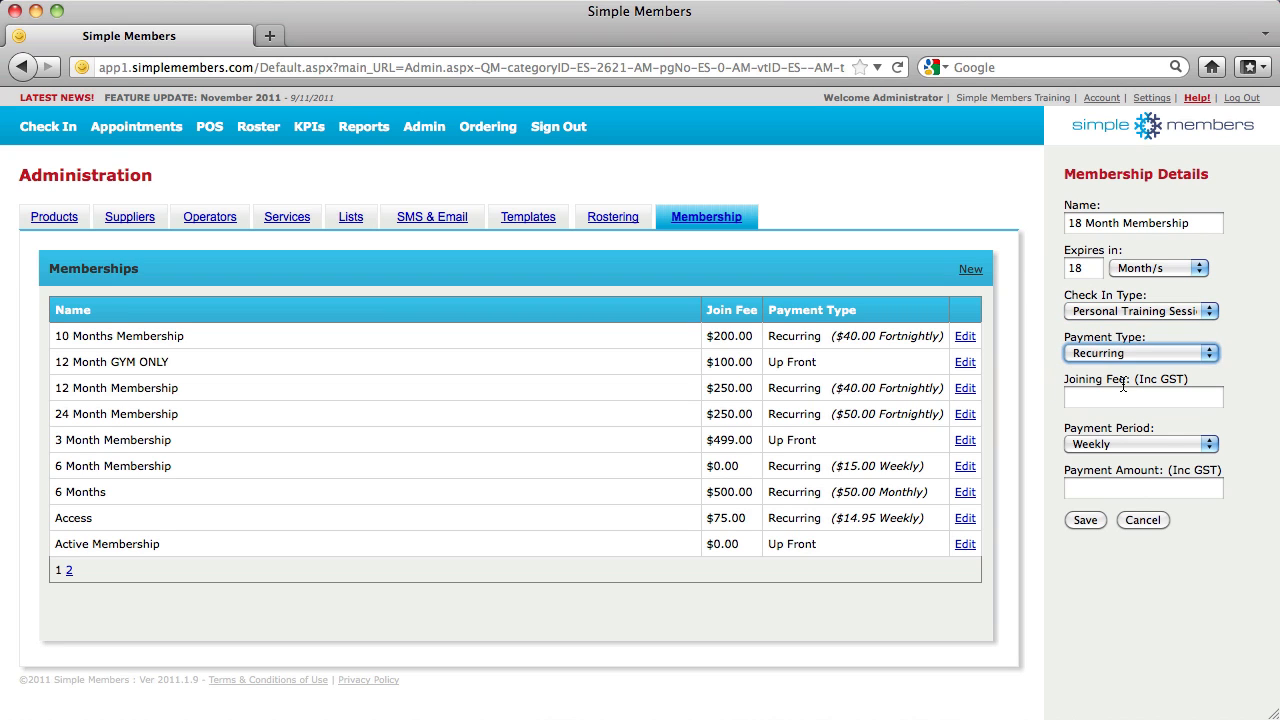
pyautogui.click(1118, 400)
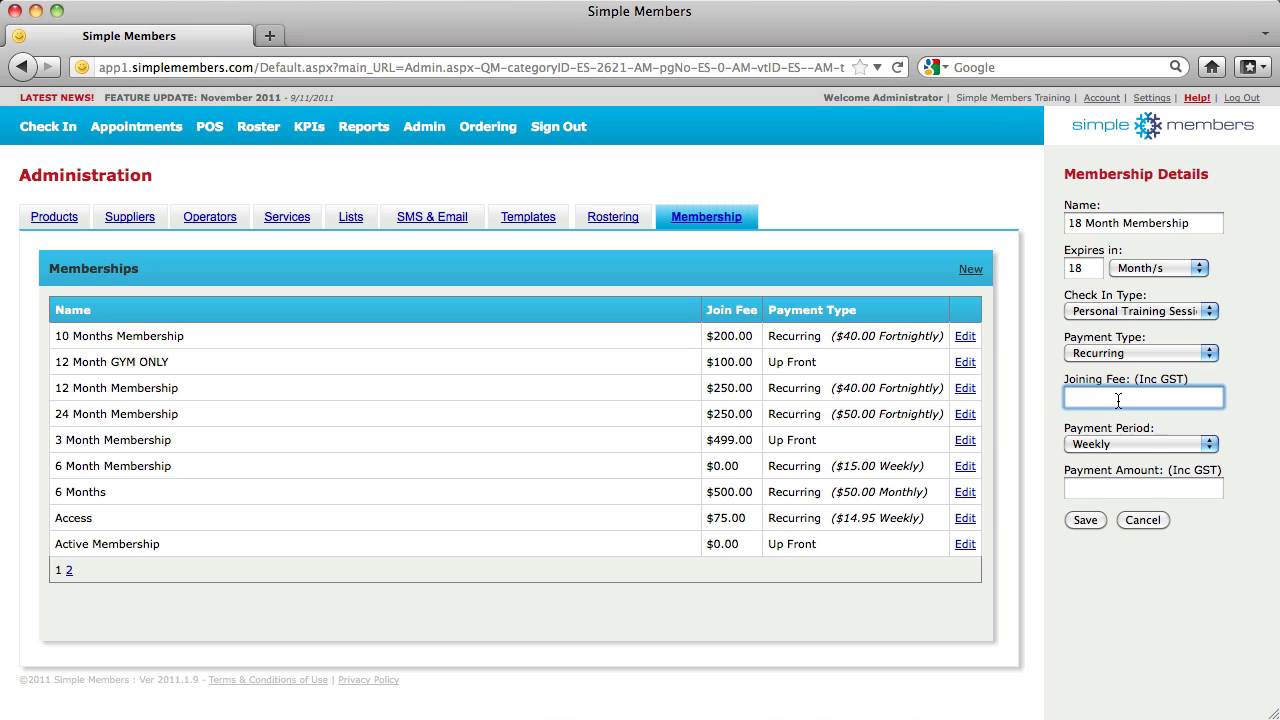
pyautogui.write('200')
pyautogui.click(1156, 448)
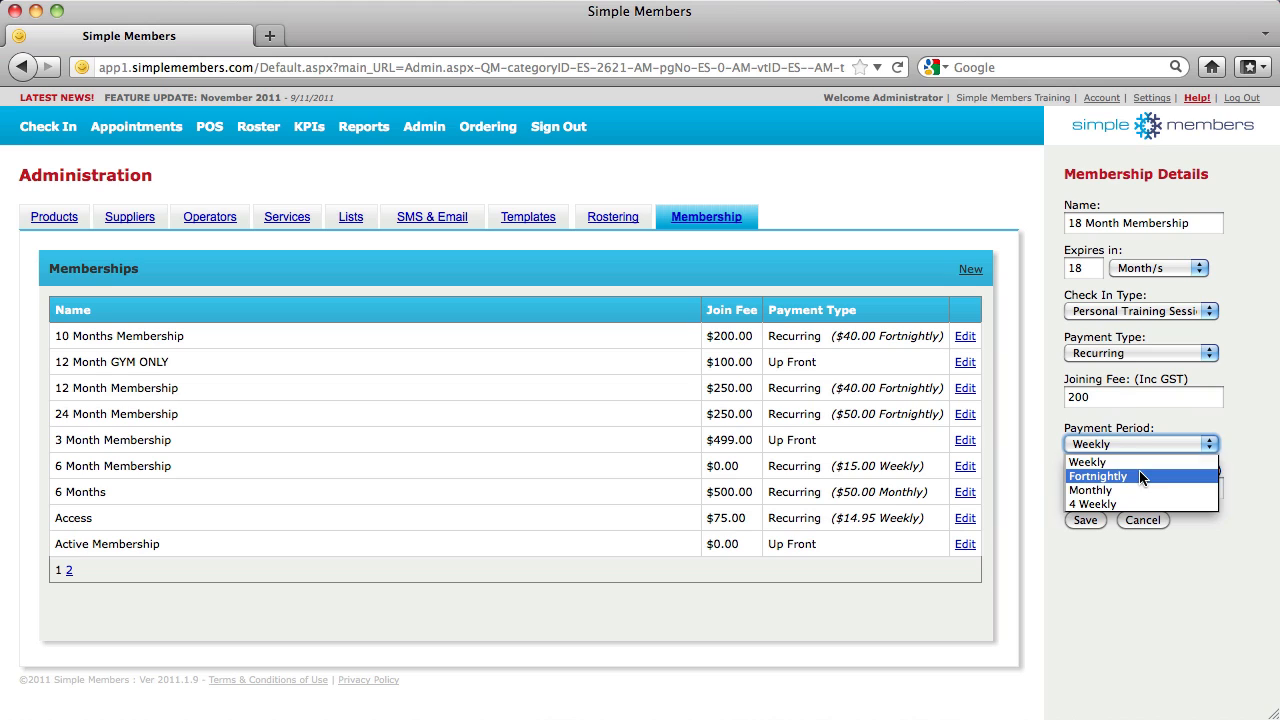
pyautogui.click(1142, 478)
pyautogui.click(1110, 489)
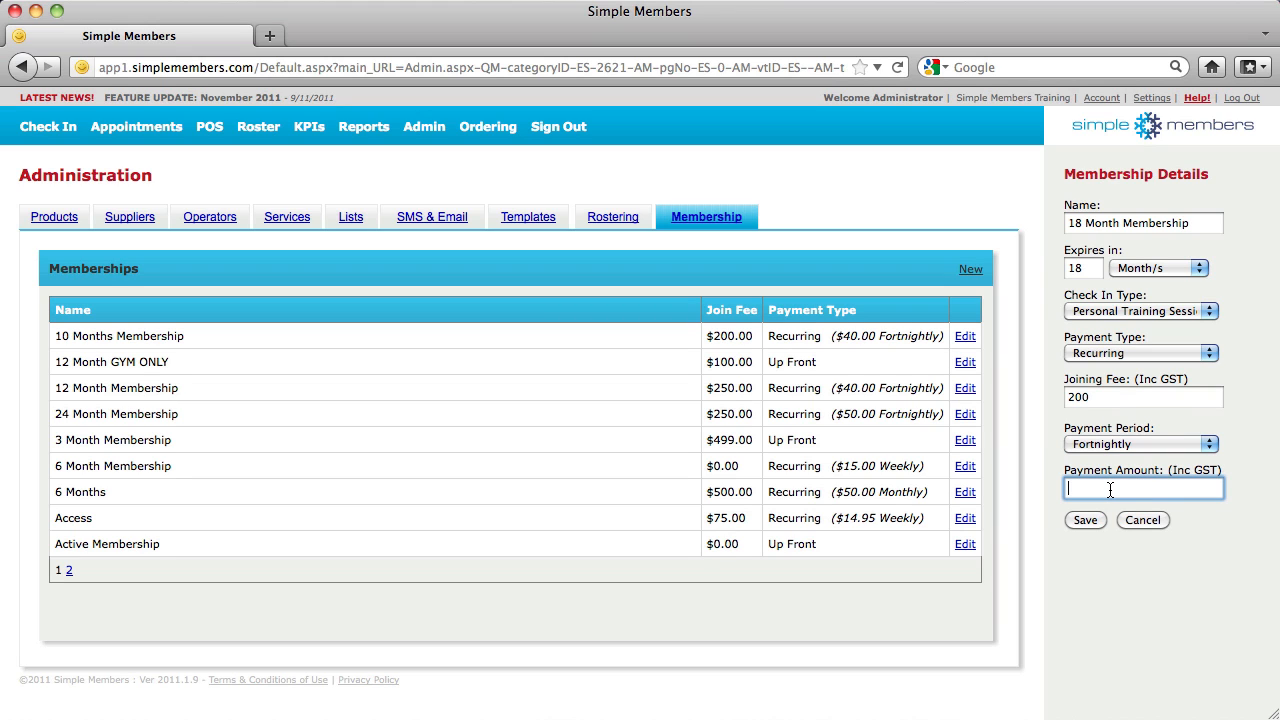
pyautogui.write('40')
pyautogui.click(1087, 519)
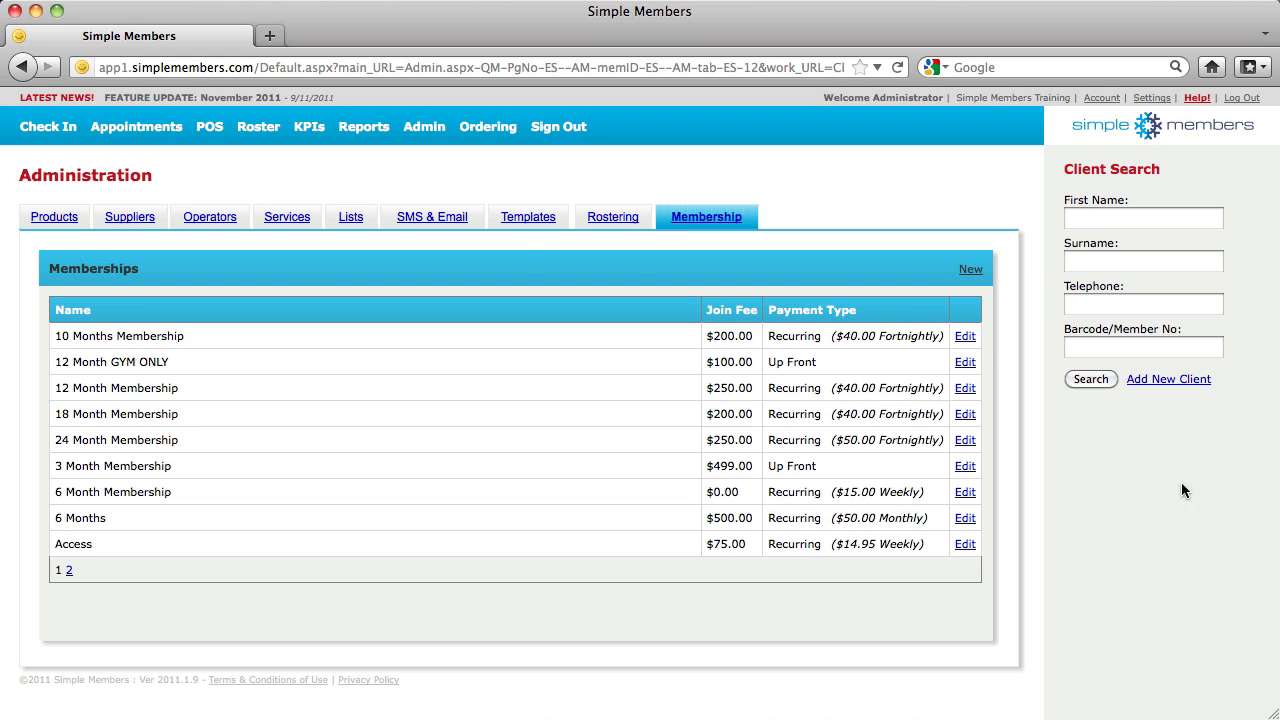
# Add a new client with their first name, surname, telephone, mobile and e-mail address
pyautogui.click(1167, 381)
pyautogui.click(1140, 243)
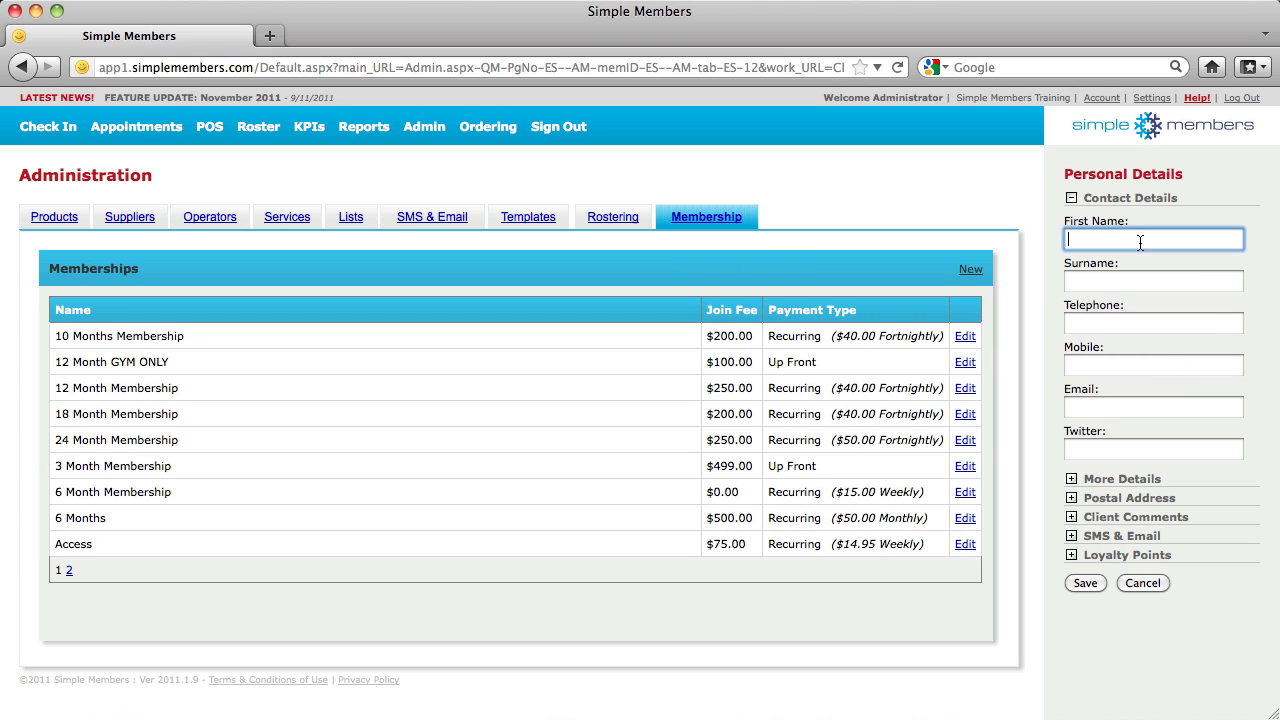
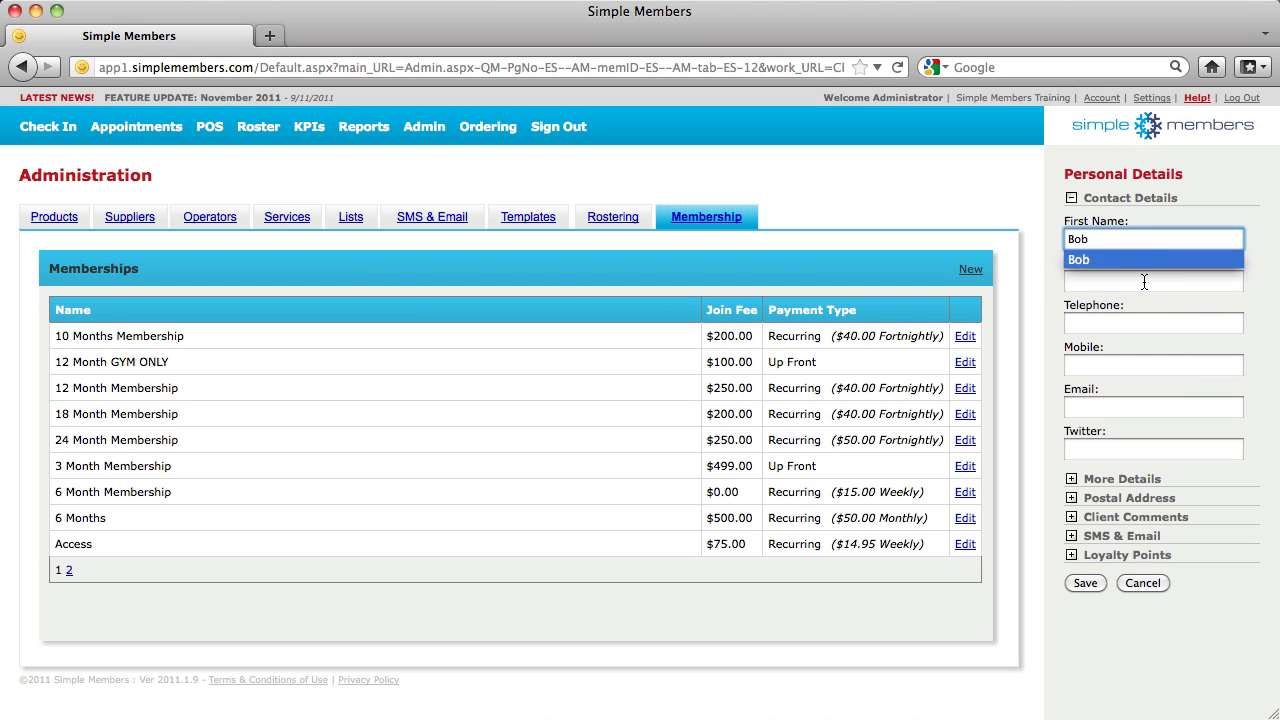
pyautogui.click(1144, 281)
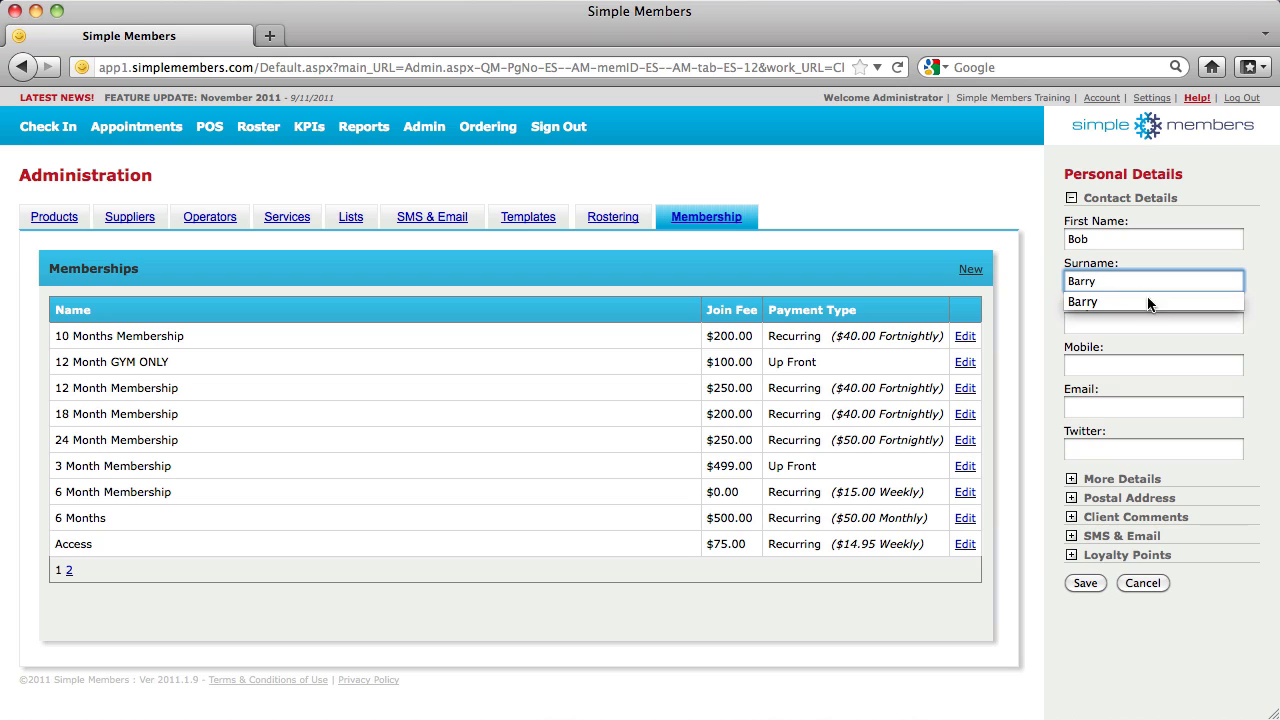
pyautogui.click(1143, 330)
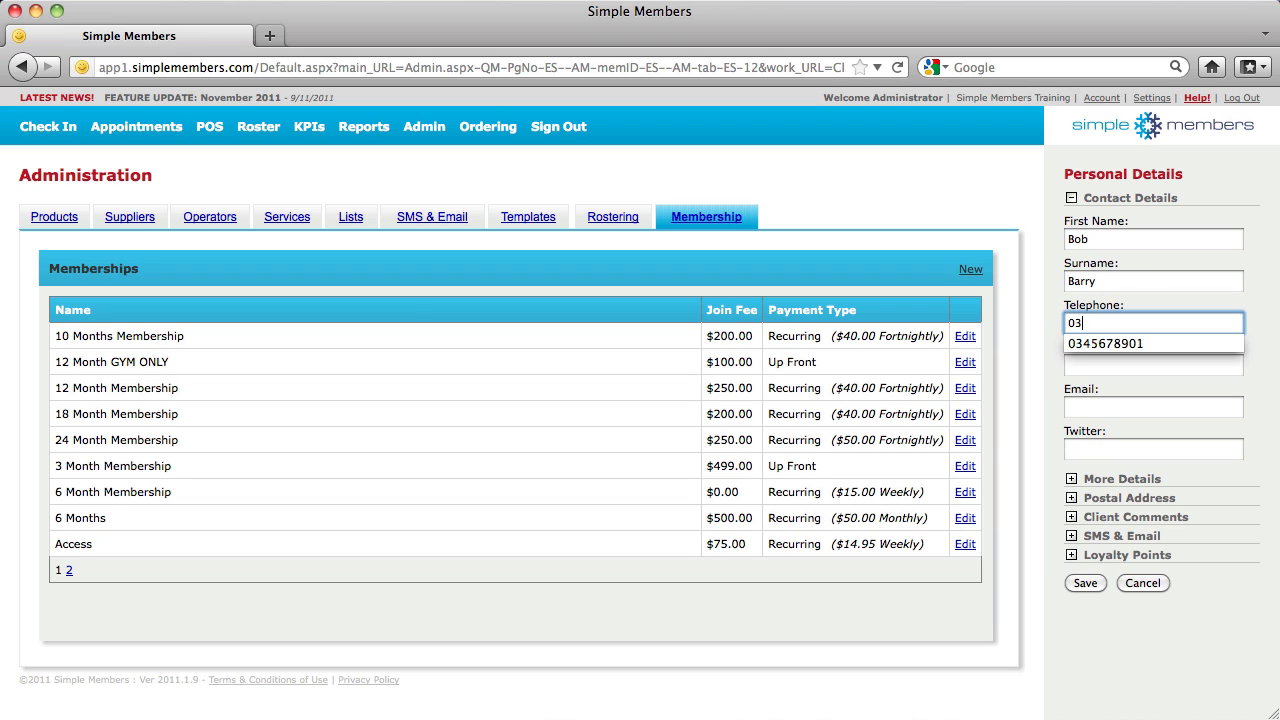
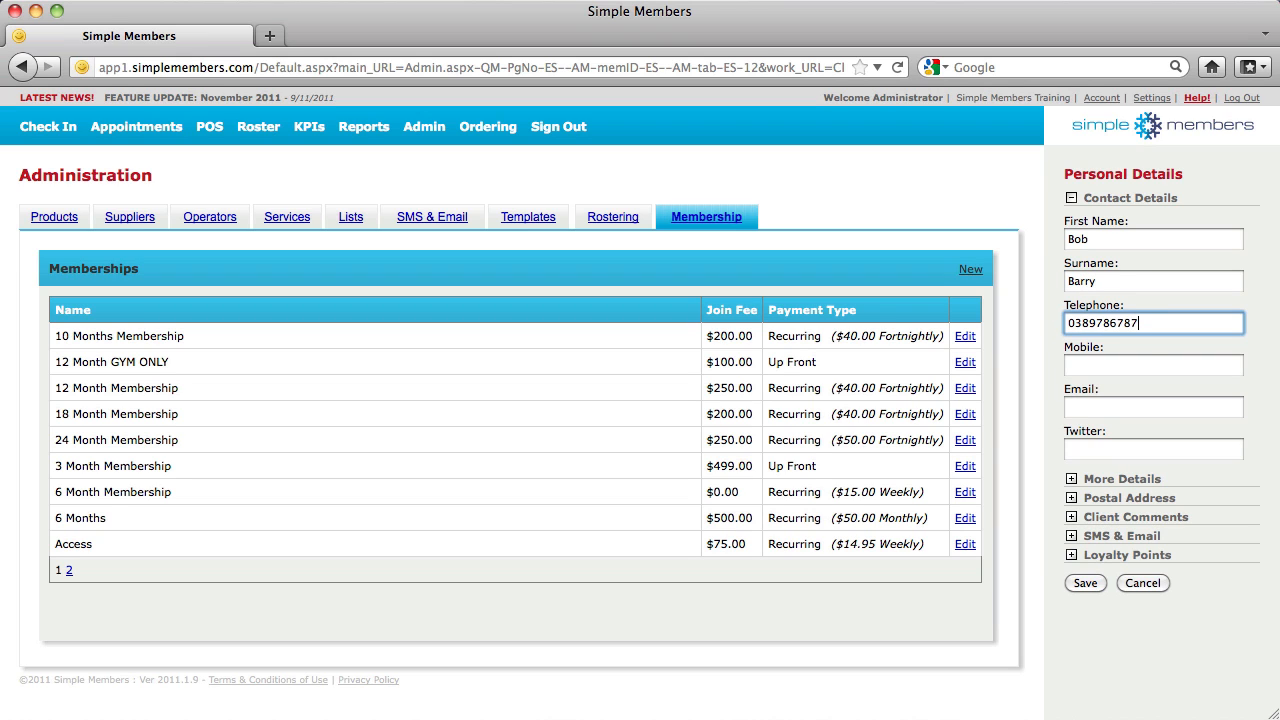
pyautogui.click(1136, 350)
pyautogui.click(1134, 366)
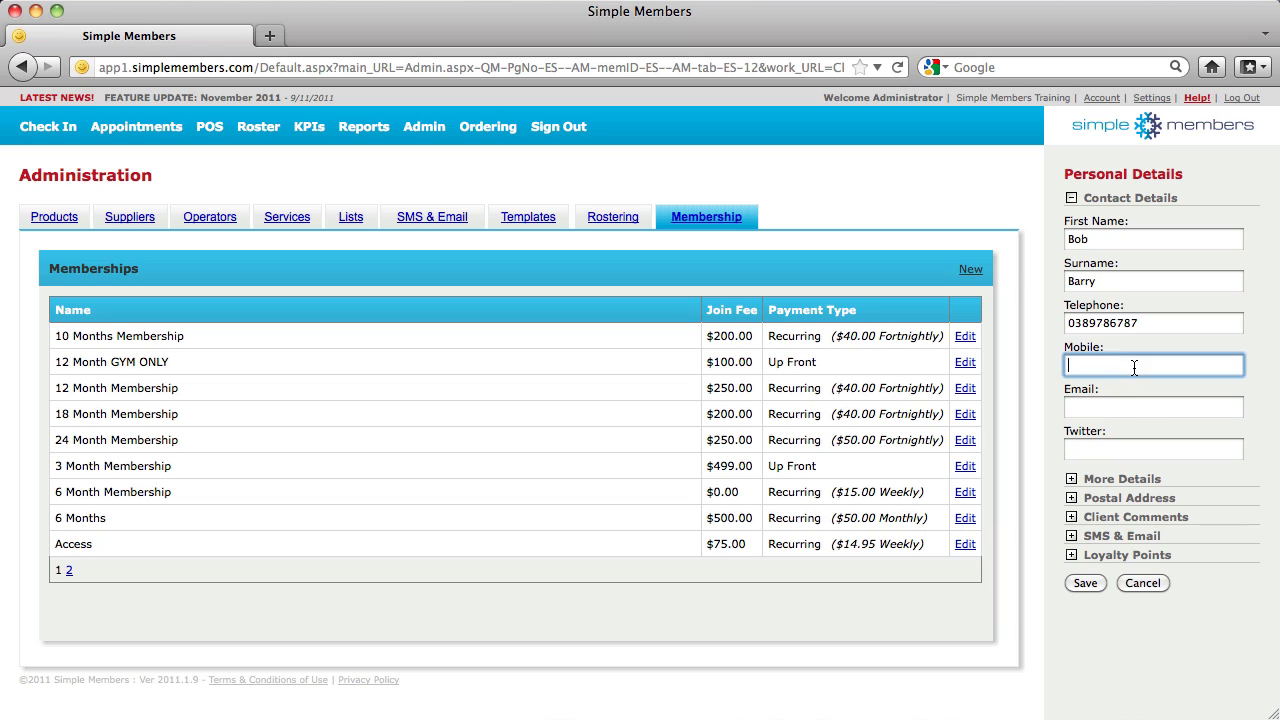
pyautogui.click(1122, 405)
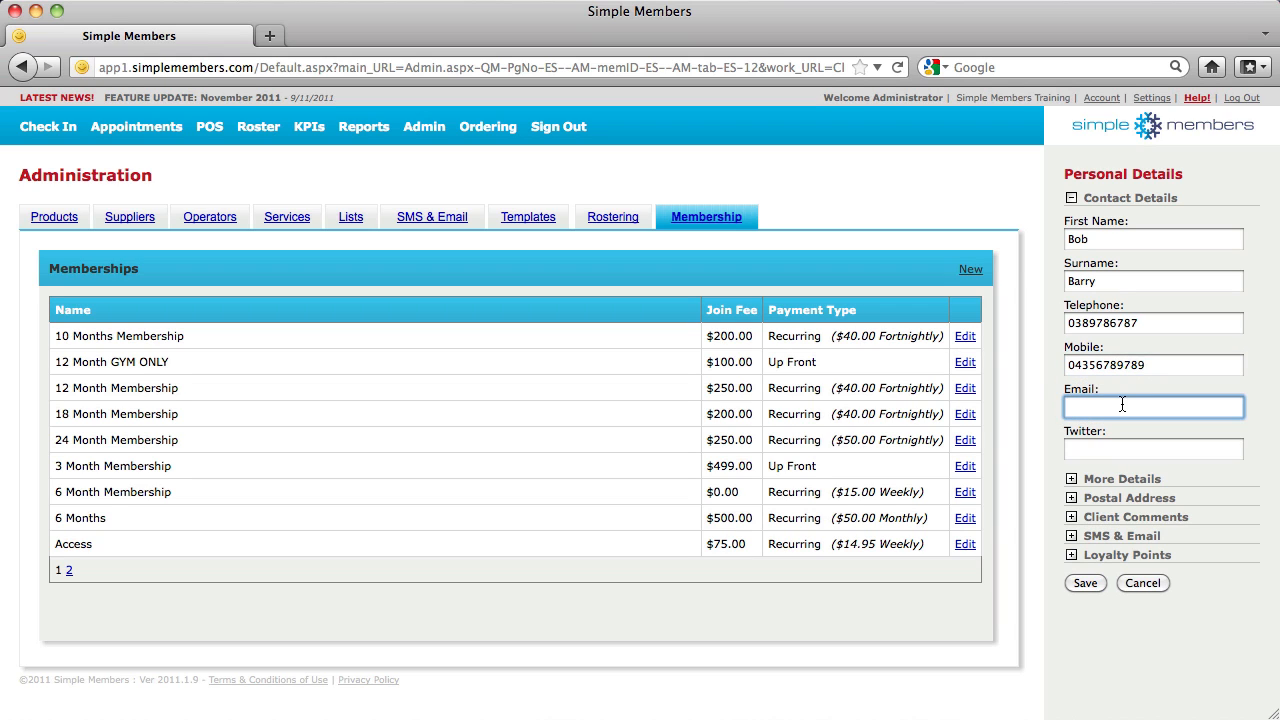
# Enable SMS and e-mail appointment reminders, save the client, and open their Barcode form
pyautogui.click(1104, 479)
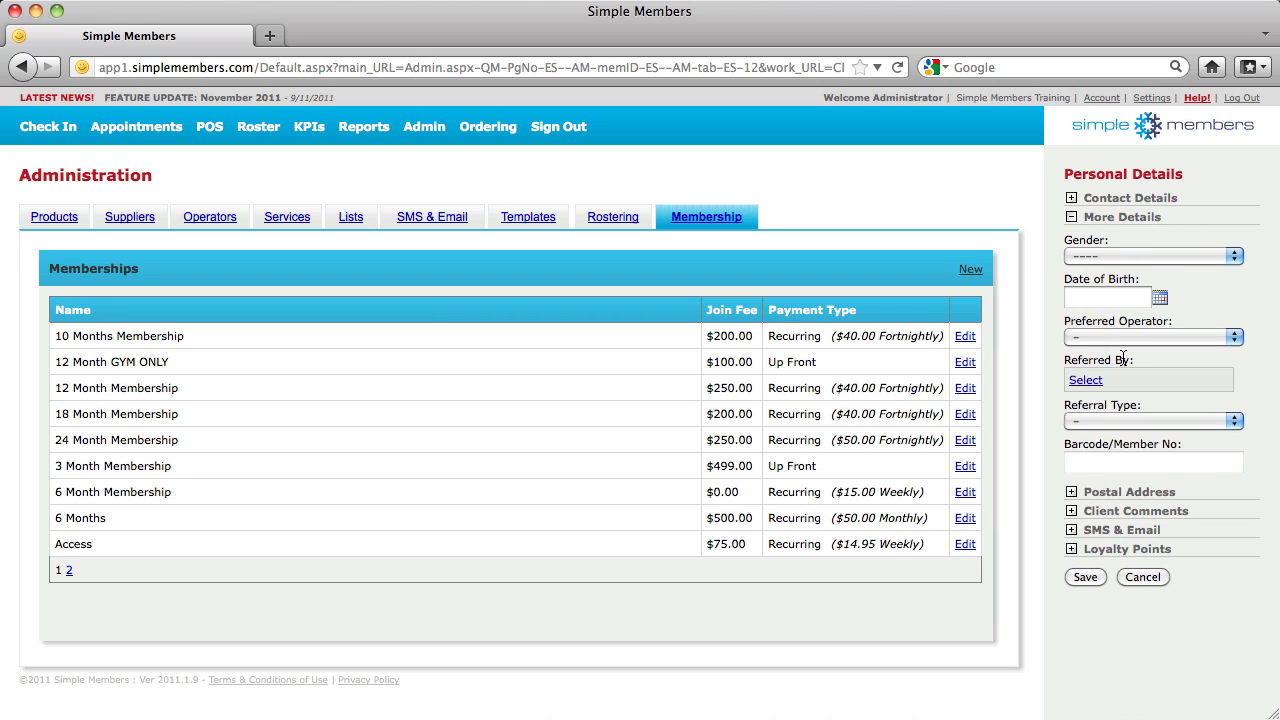
pyautogui.click(1110, 492)
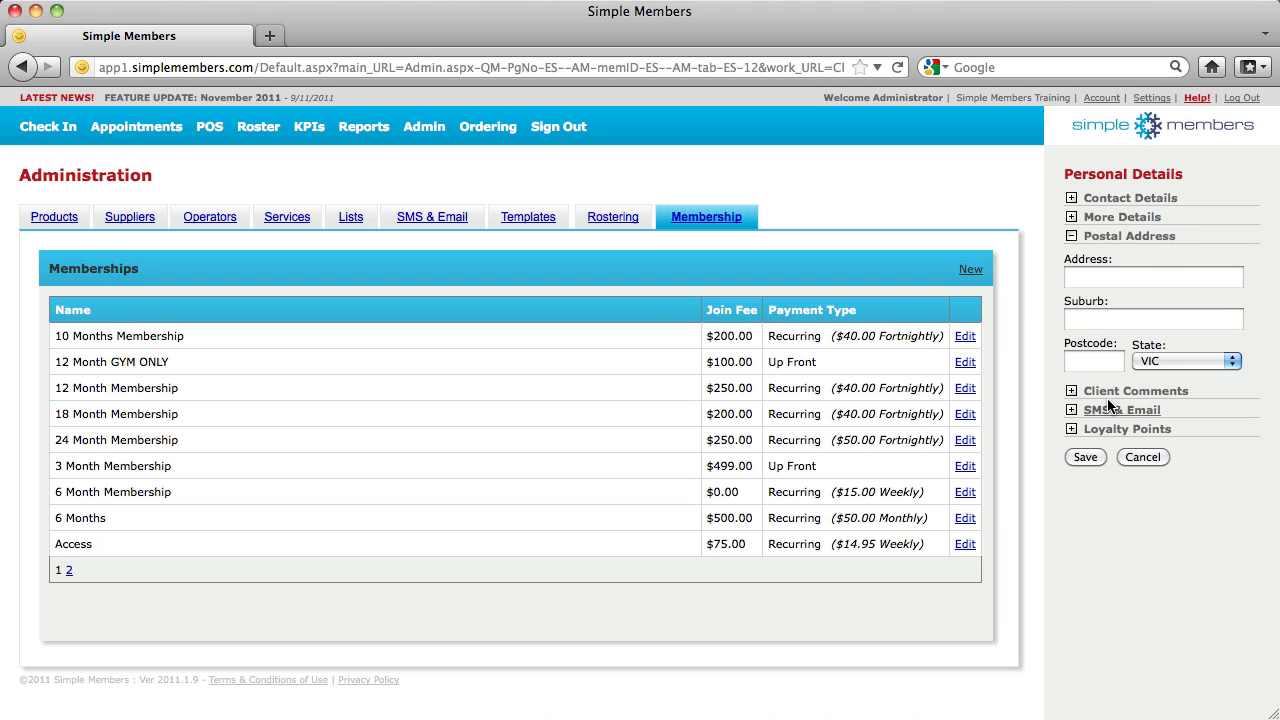
pyautogui.click(1110, 566)
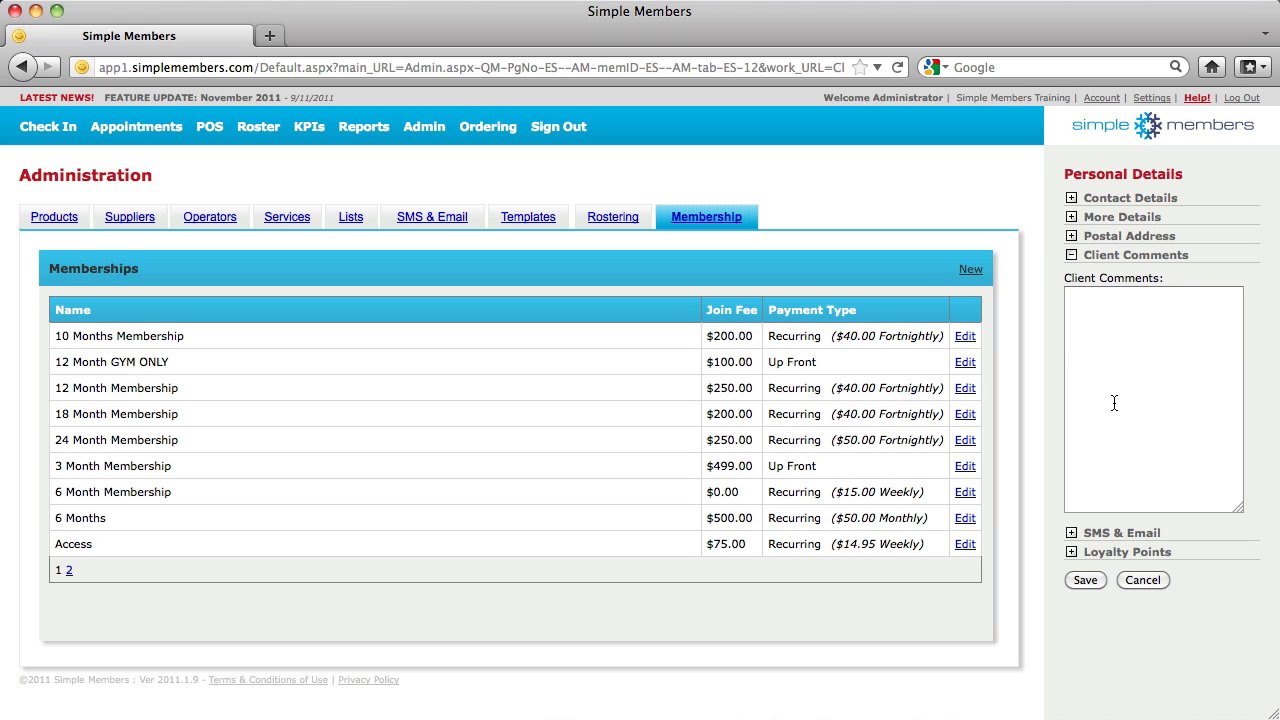
pyautogui.click(1098, 533)
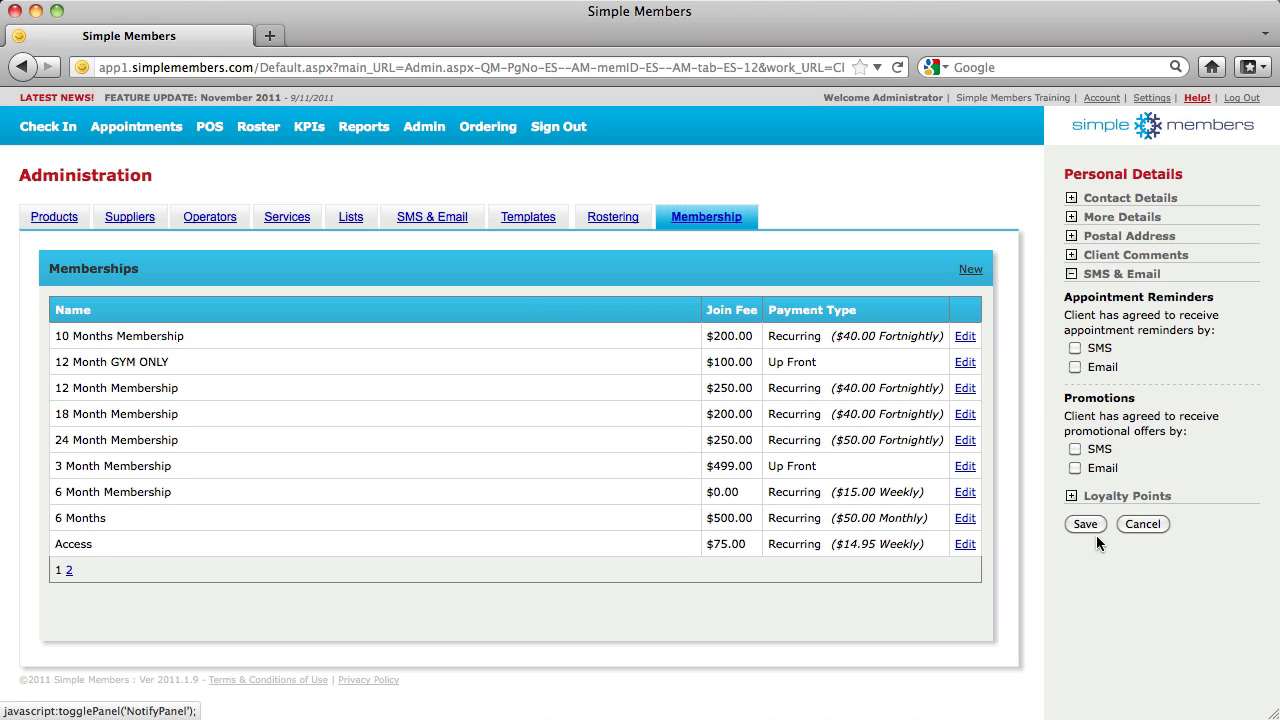
pyautogui.click(1075, 348)
pyautogui.click(1075, 367)
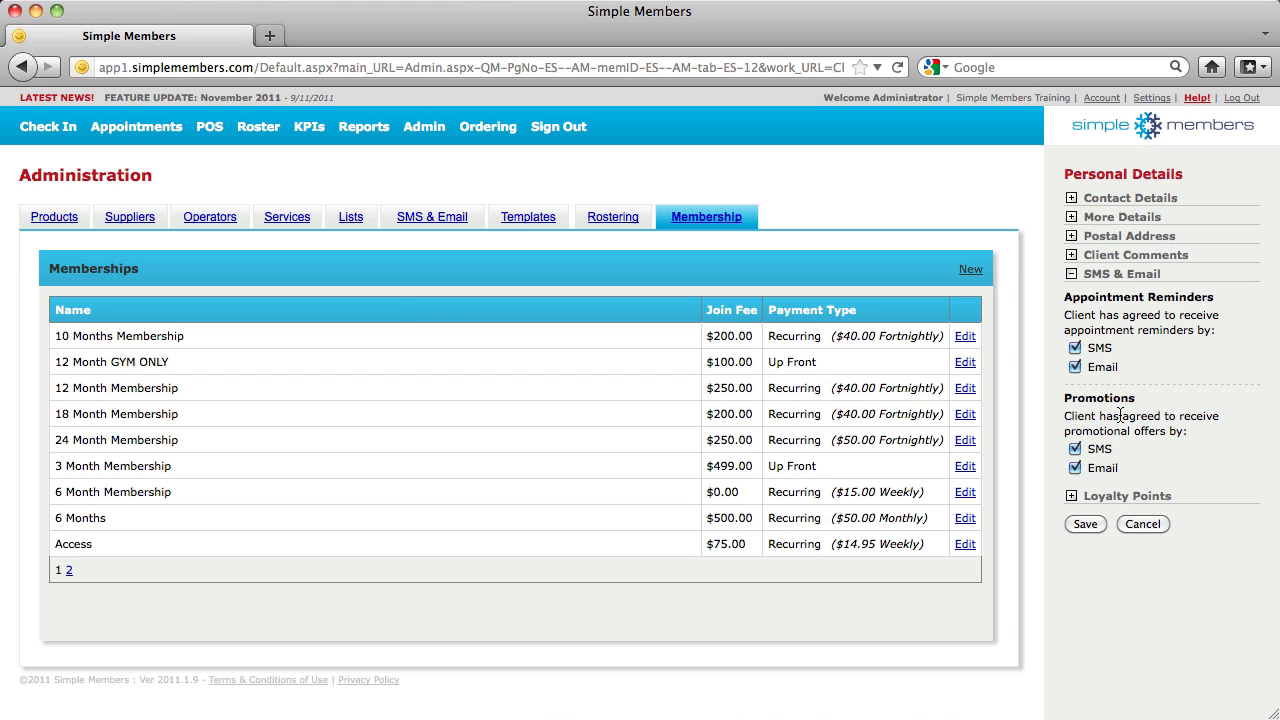
pyautogui.click(1099, 496)
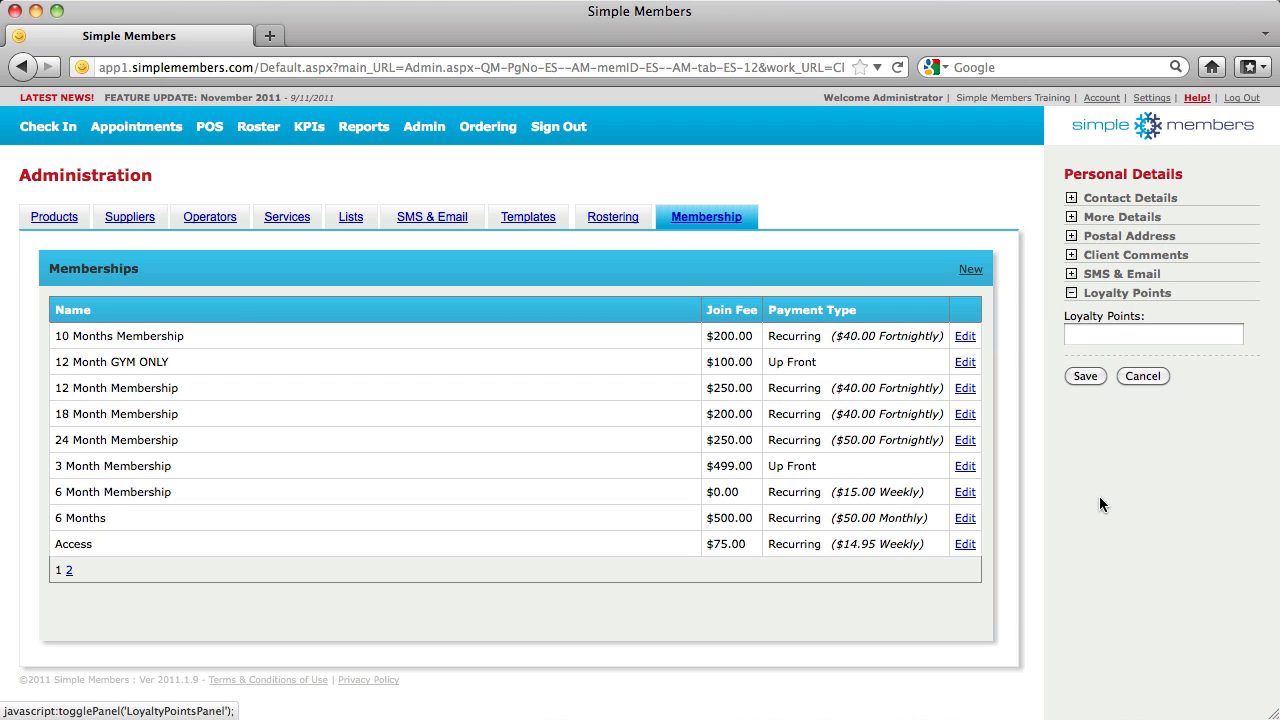
pyautogui.click(1099, 375)
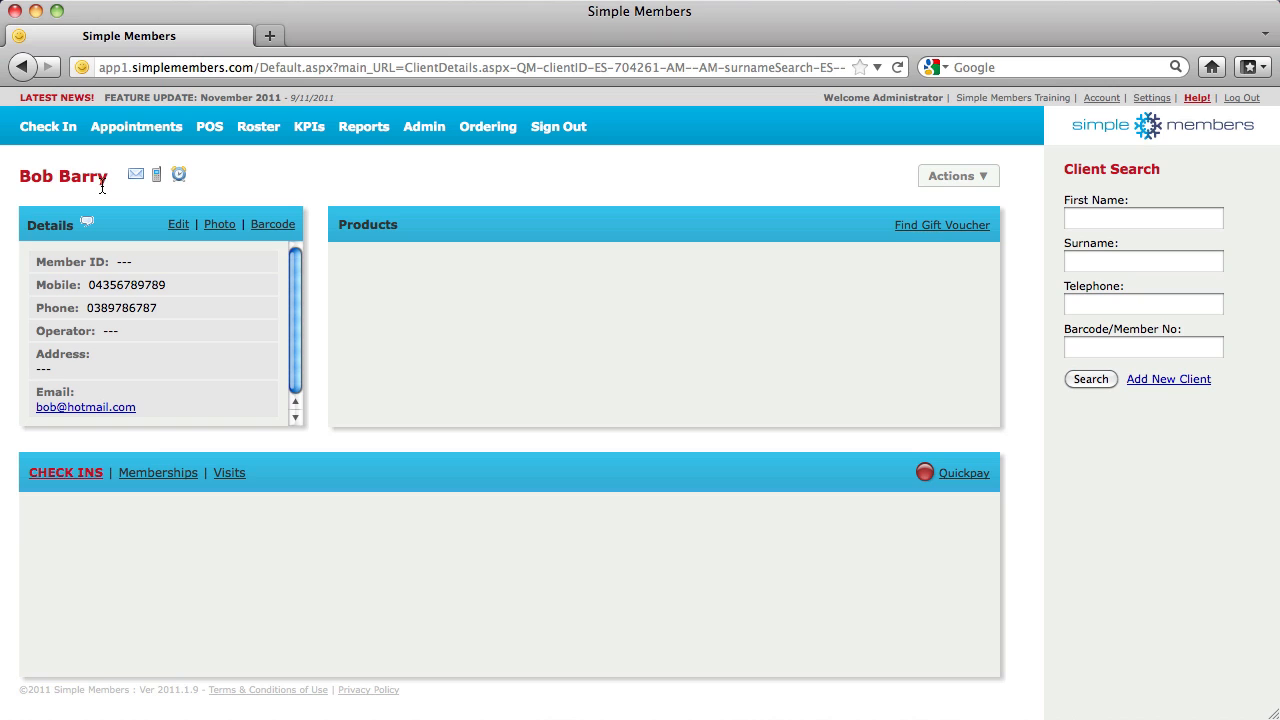
pyautogui.click(268, 227)
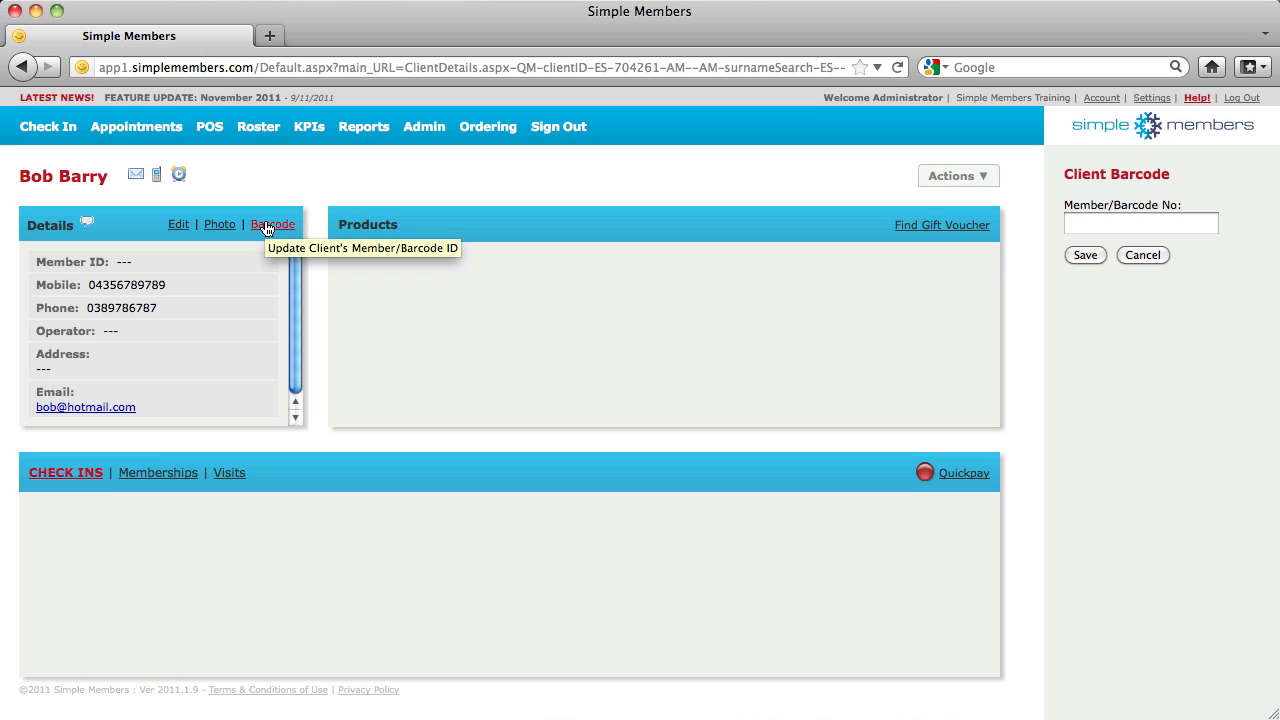
# Enter the client's member barcode number and save it
pyautogui.click(1130, 224)
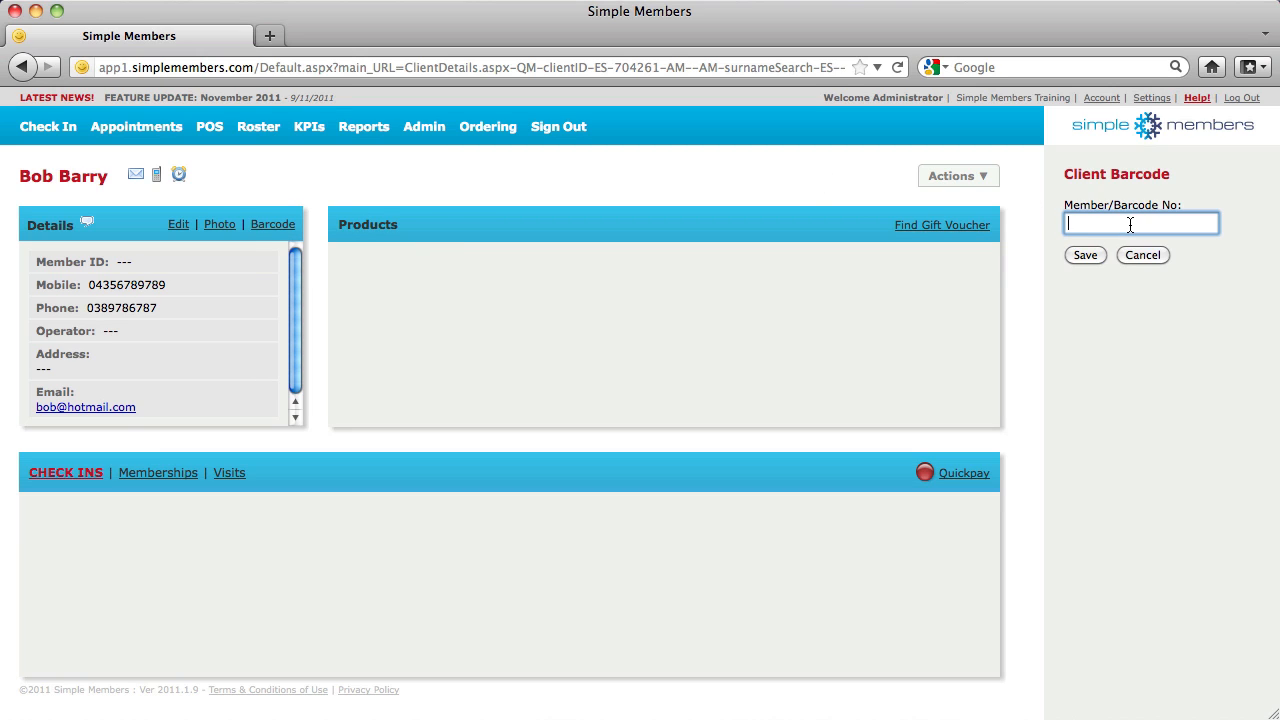
pyautogui.write('7777')
pyautogui.click(1092, 253)
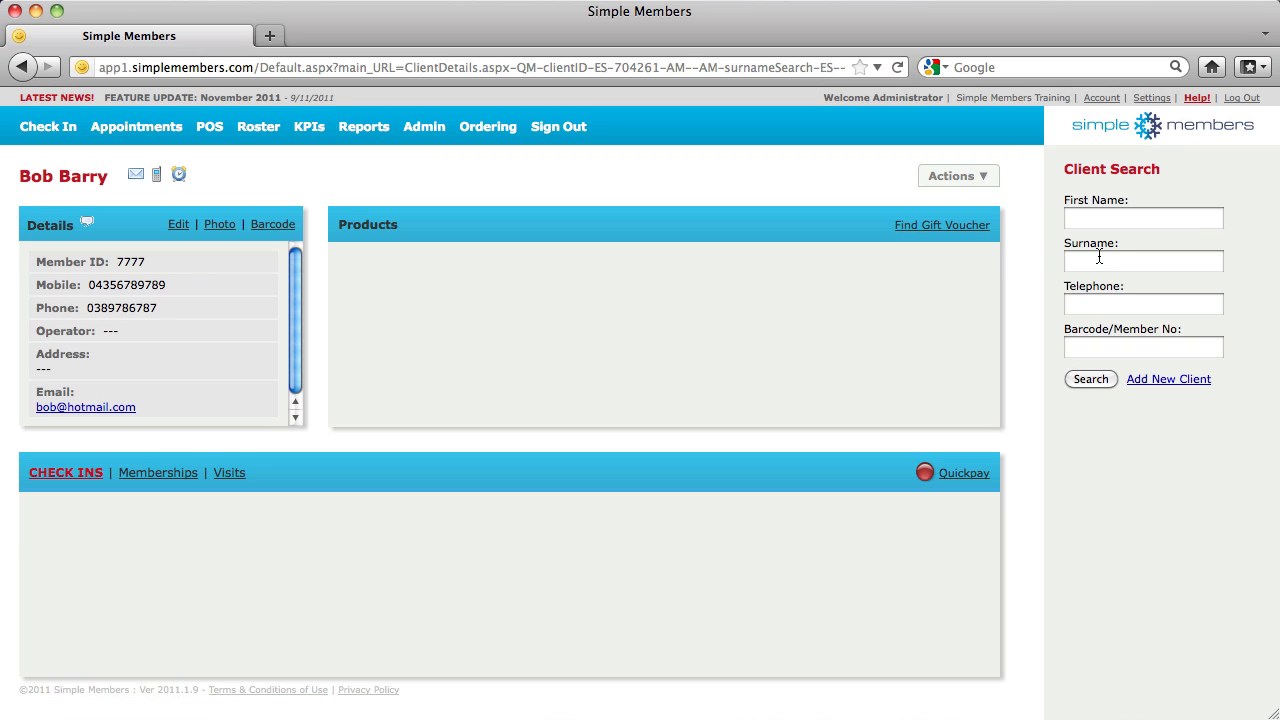
# Open the client's photo and personal details editing, then view their Memberships and Visits
pyautogui.click(221, 231)
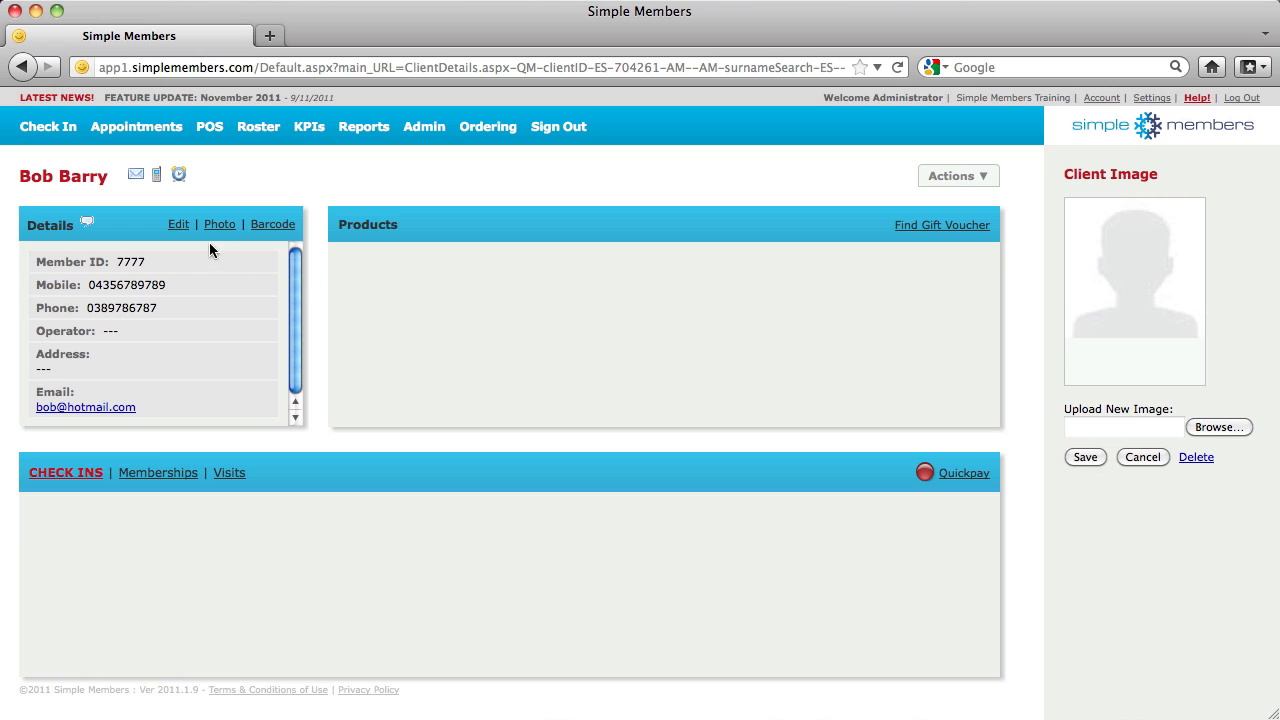
pyautogui.click(179, 226)
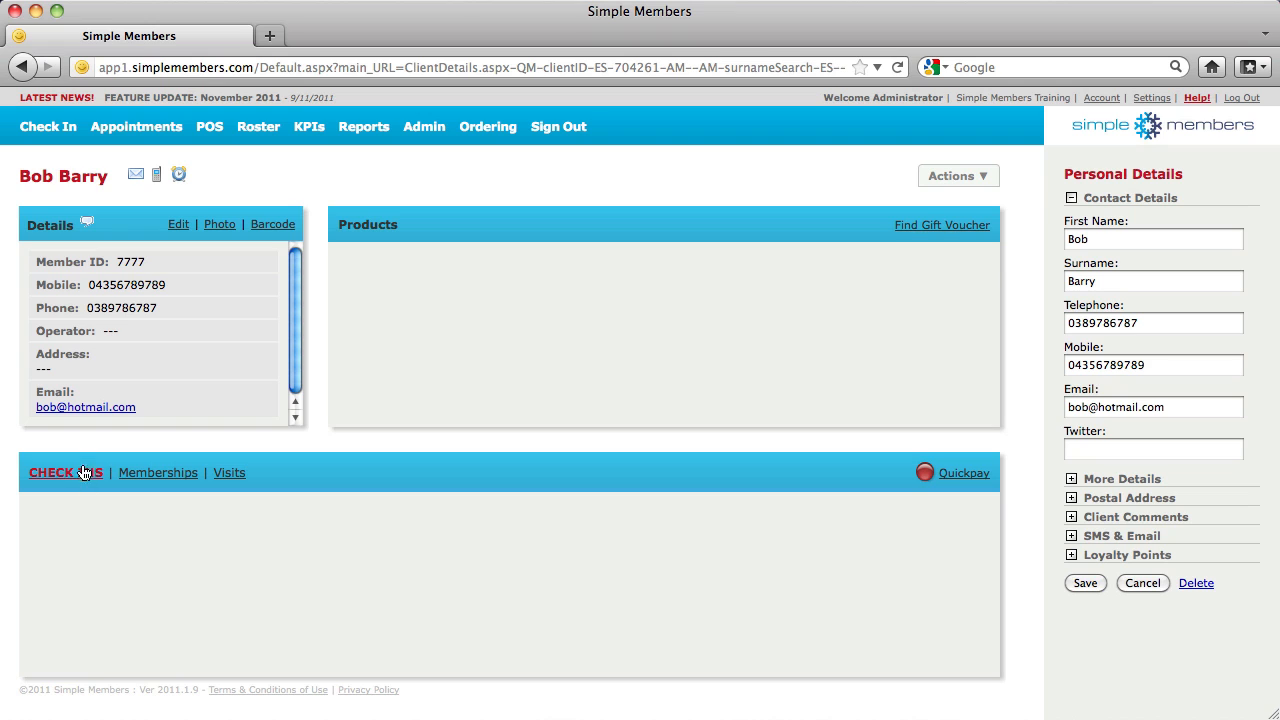
pyautogui.click(150, 473)
pyautogui.click(233, 473)
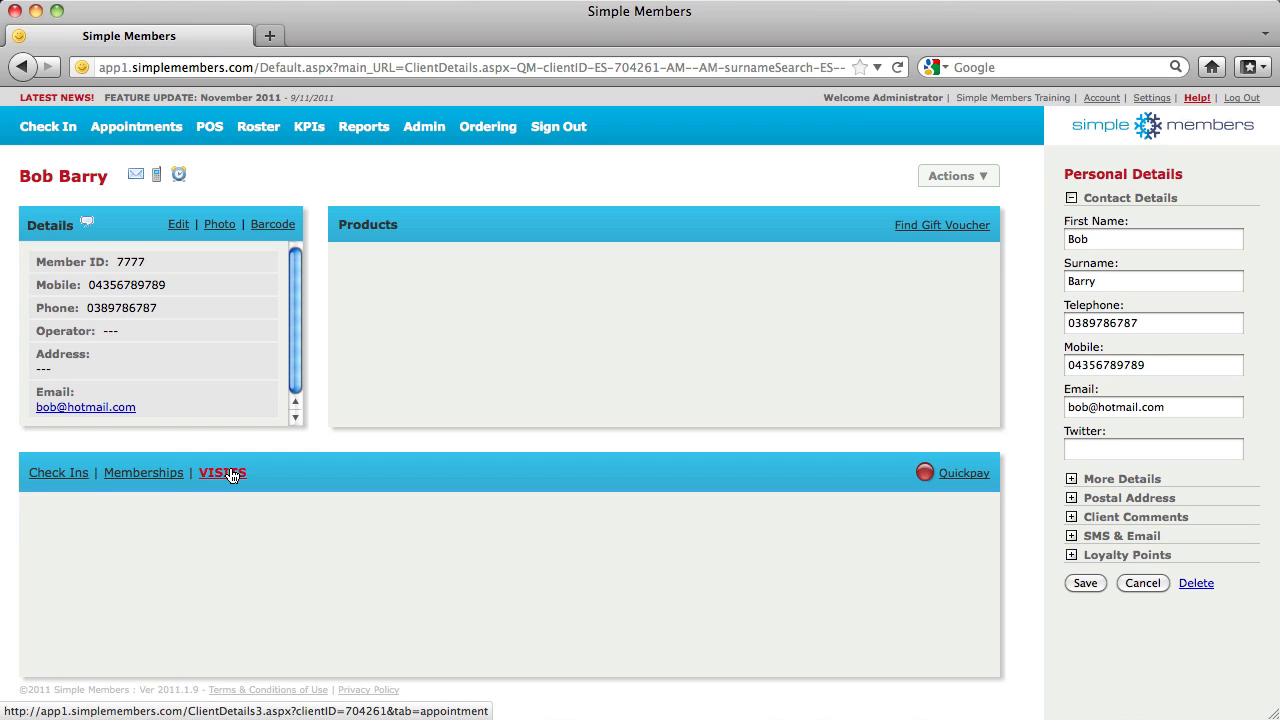
# Add the client to a sale with an 18 Month Membership at $200.00, choosing the seller
pyautogui.click(947, 180)
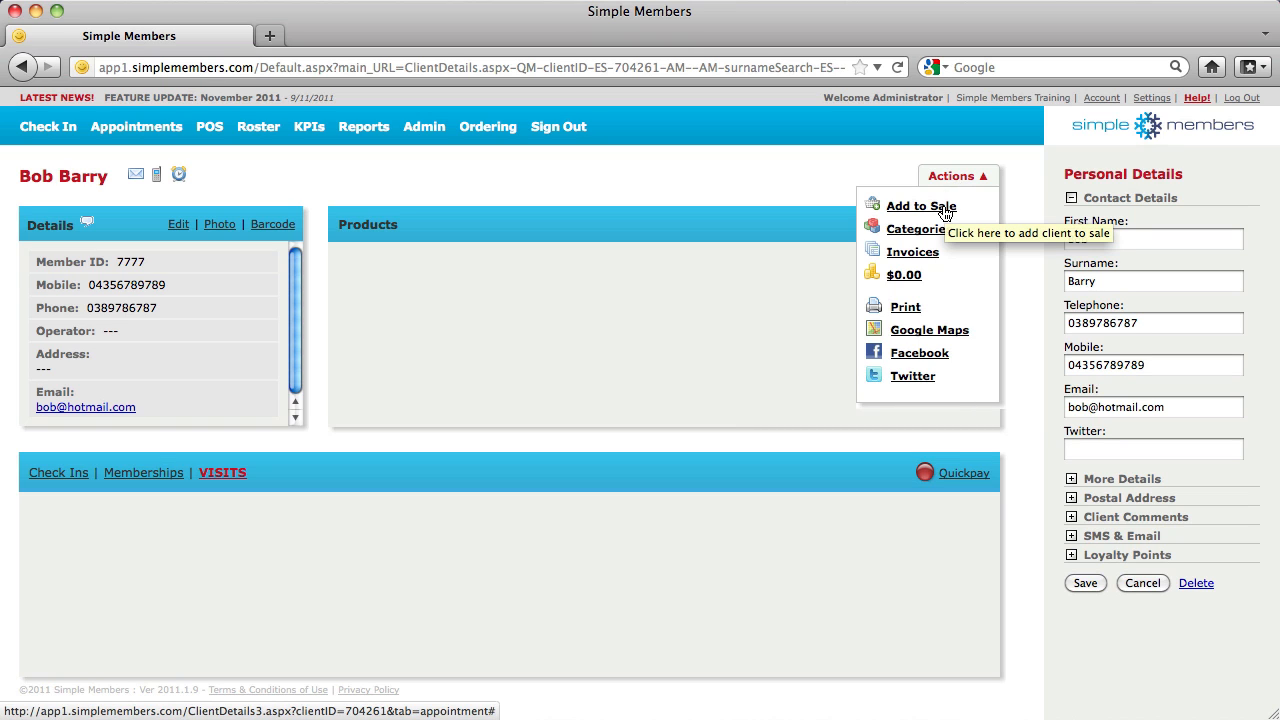
pyautogui.click(945, 210)
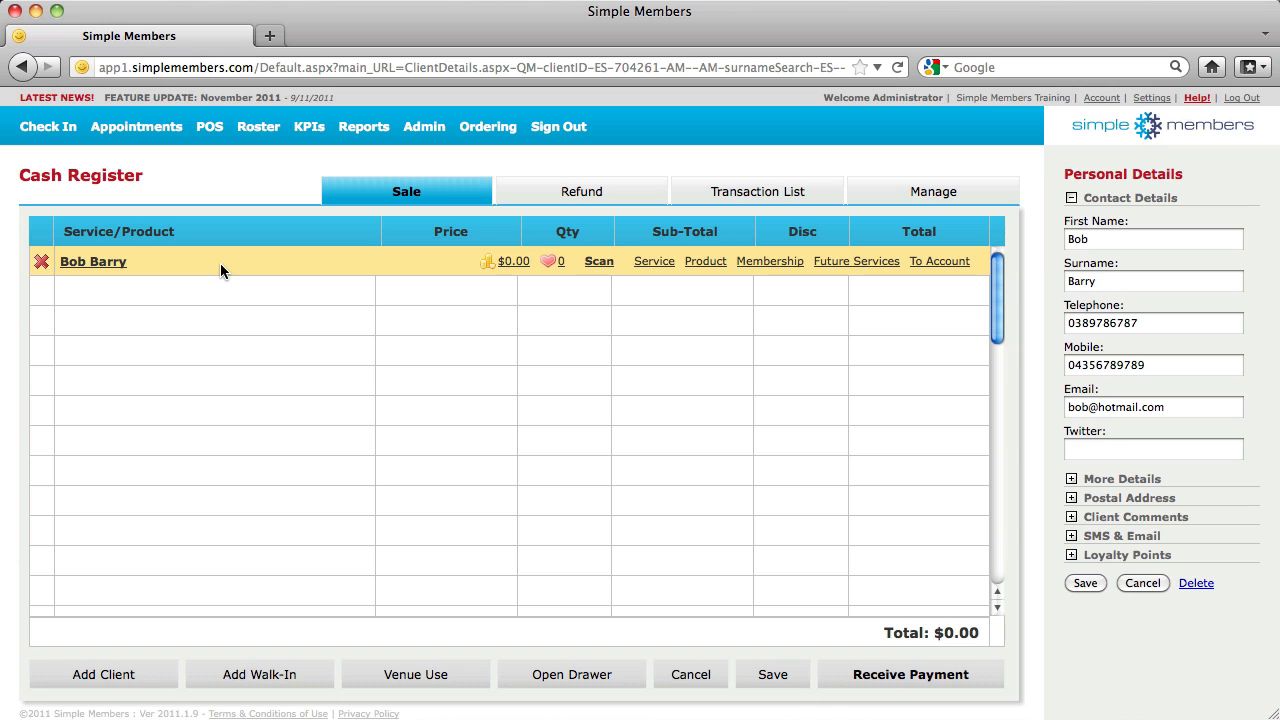
pyautogui.click(760, 264)
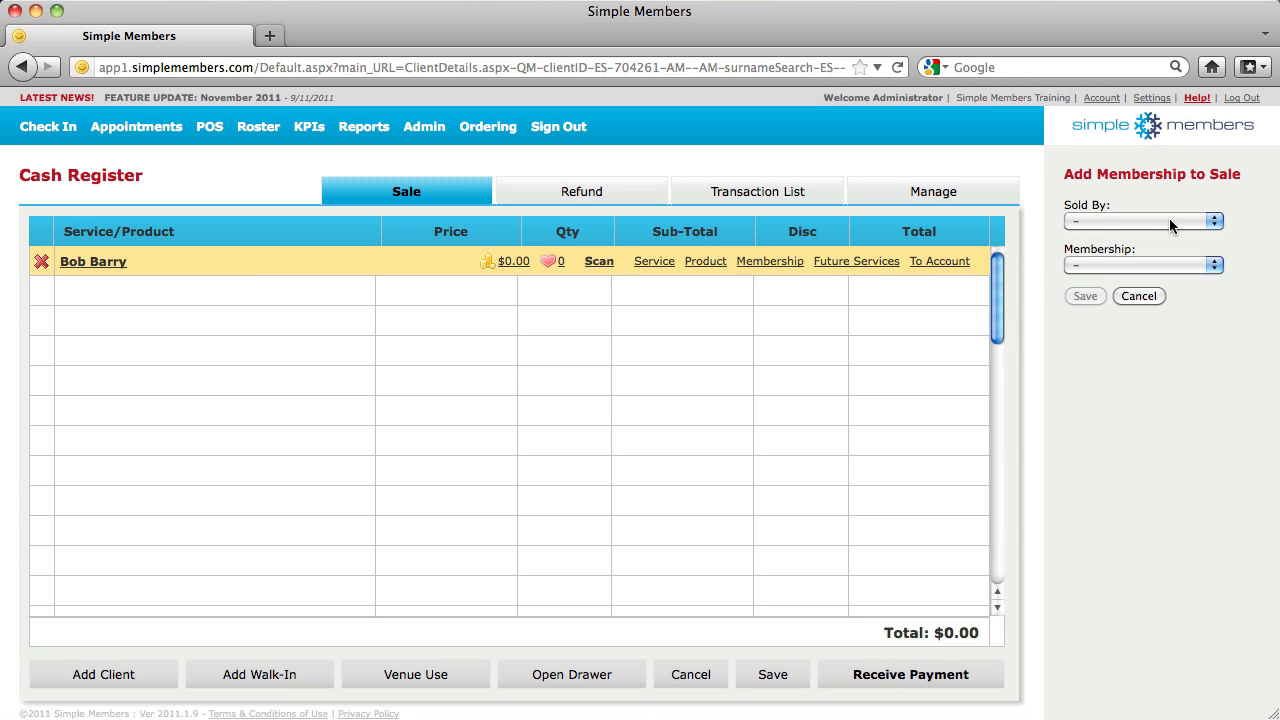
pyautogui.click(1173, 222)
pyautogui.click(1165, 281)
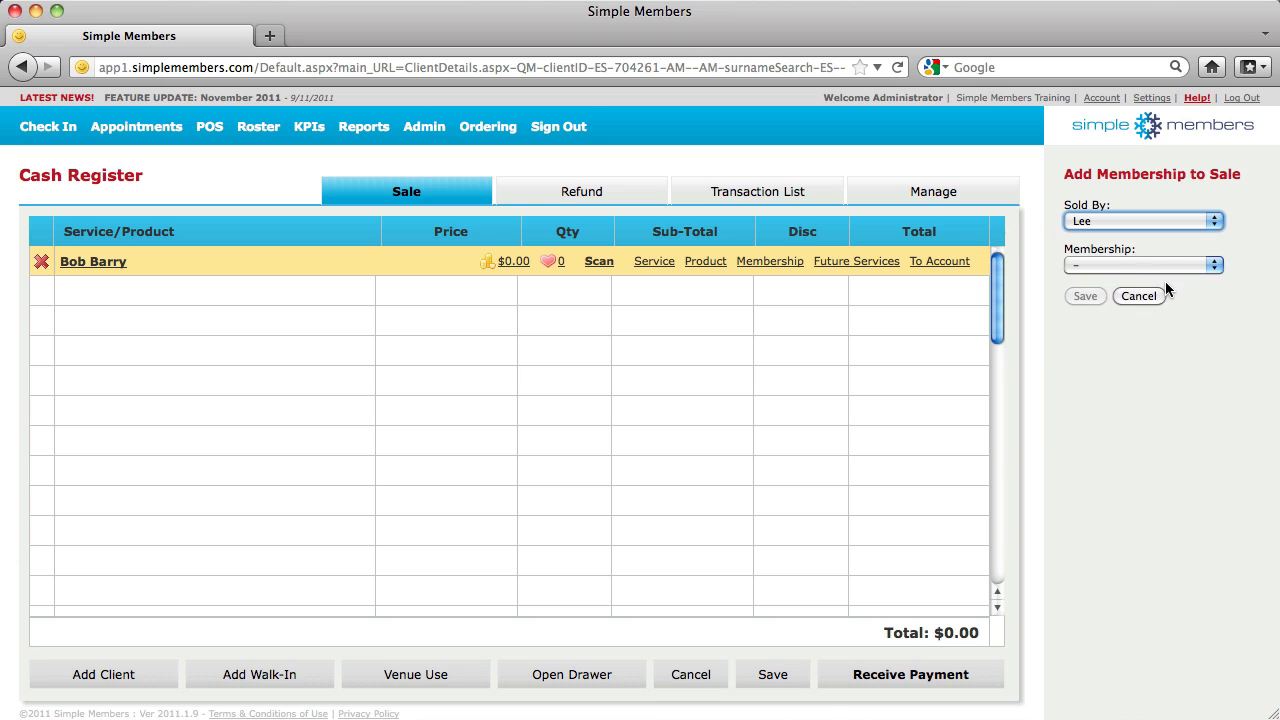
pyautogui.click(1164, 266)
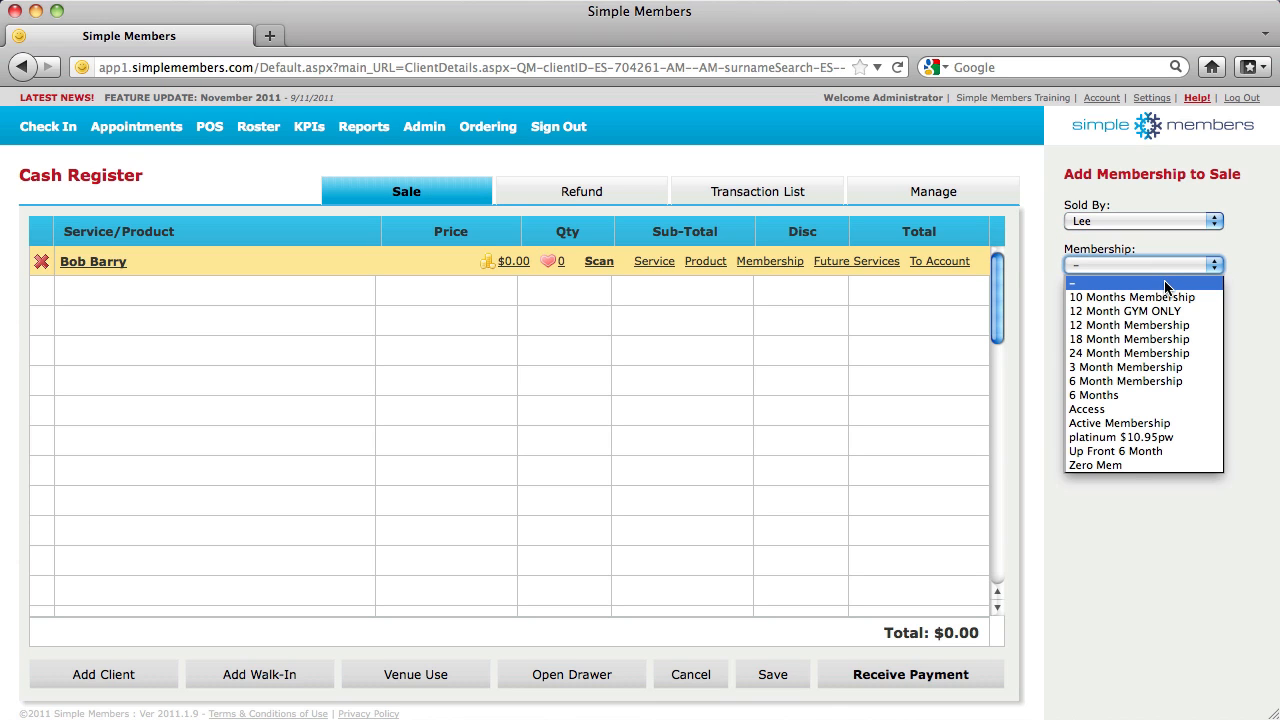
pyautogui.click(1155, 340)
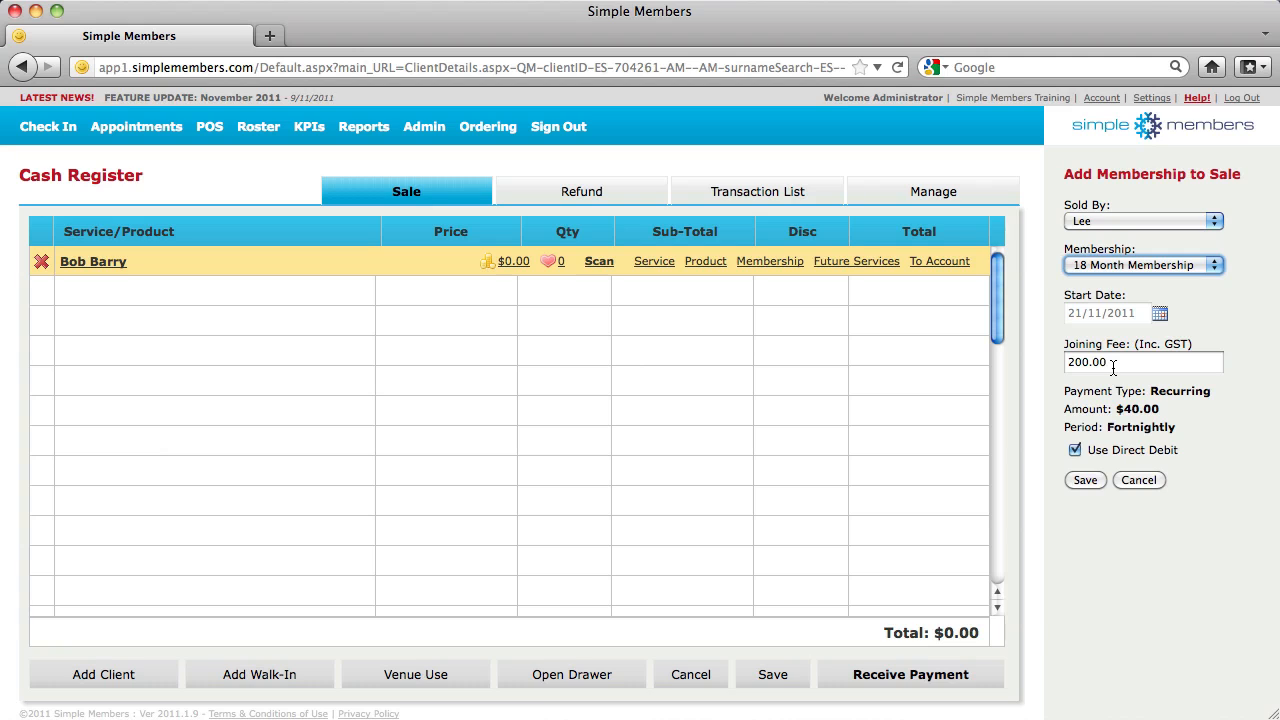
pyautogui.click(1086, 480)
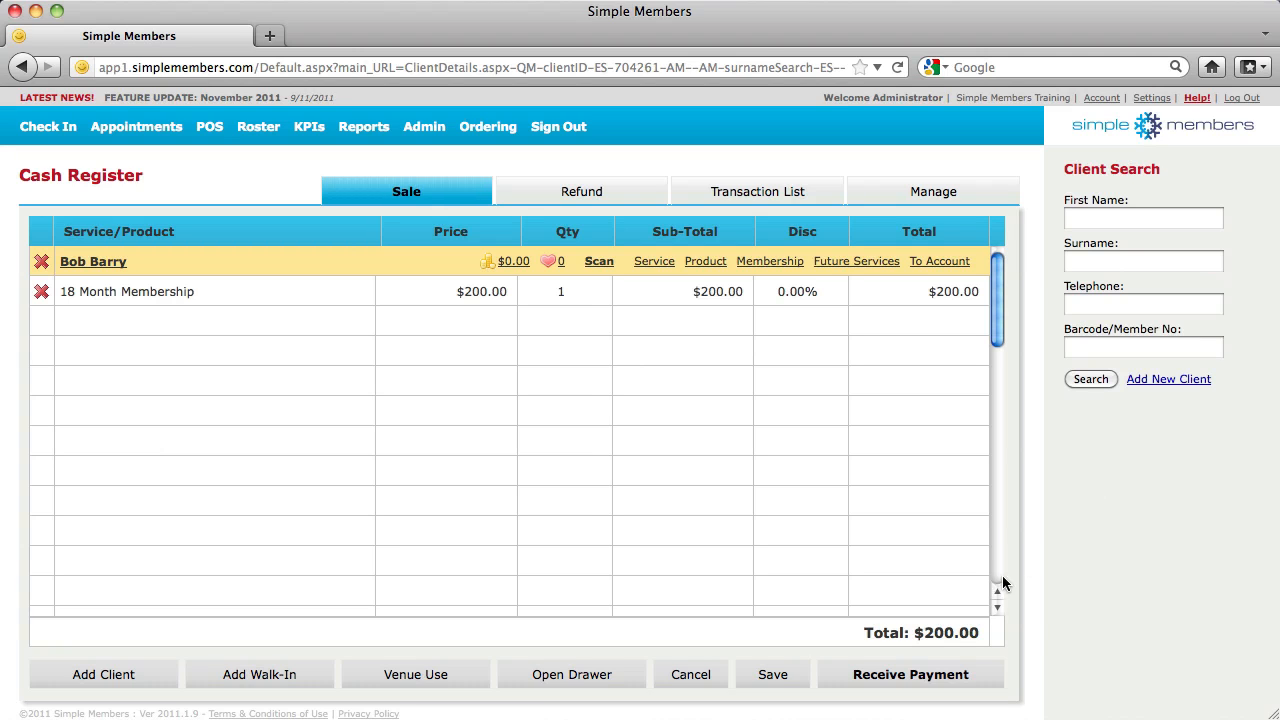
# Take the $200.00 payment as Venue Use and finish the sale without printing
pyautogui.click(885, 692)
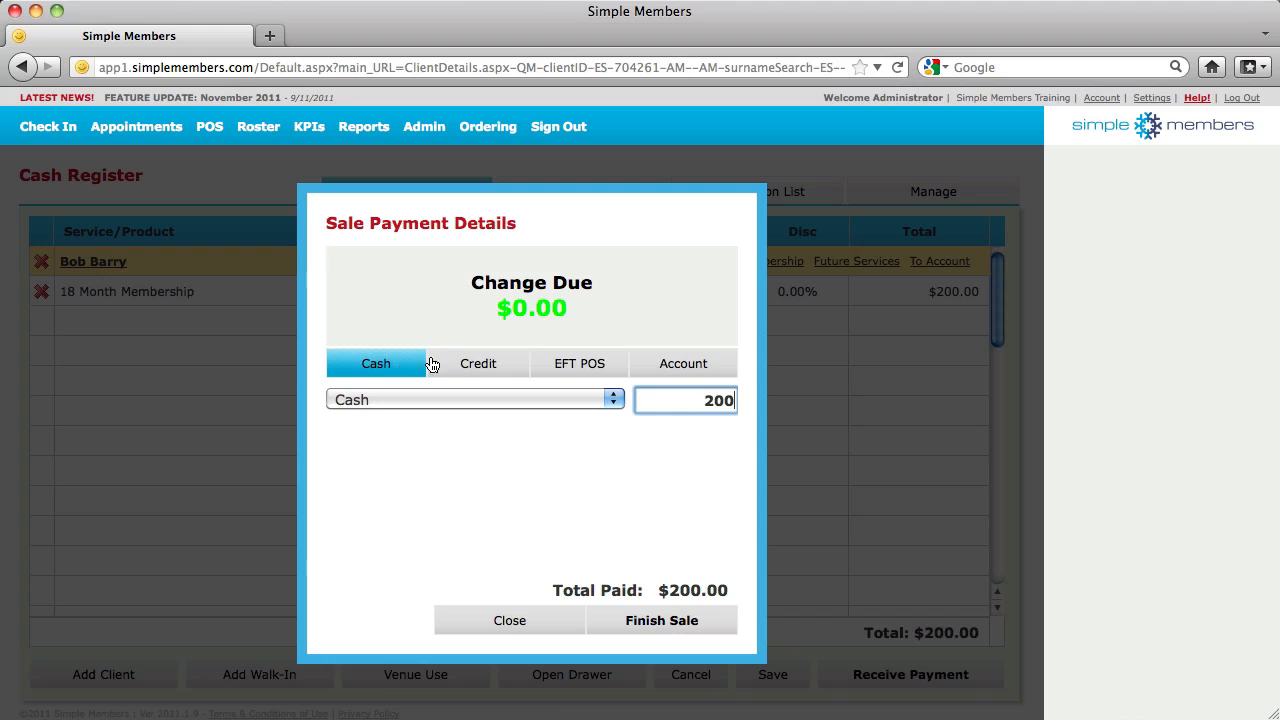
pyautogui.click(570, 400)
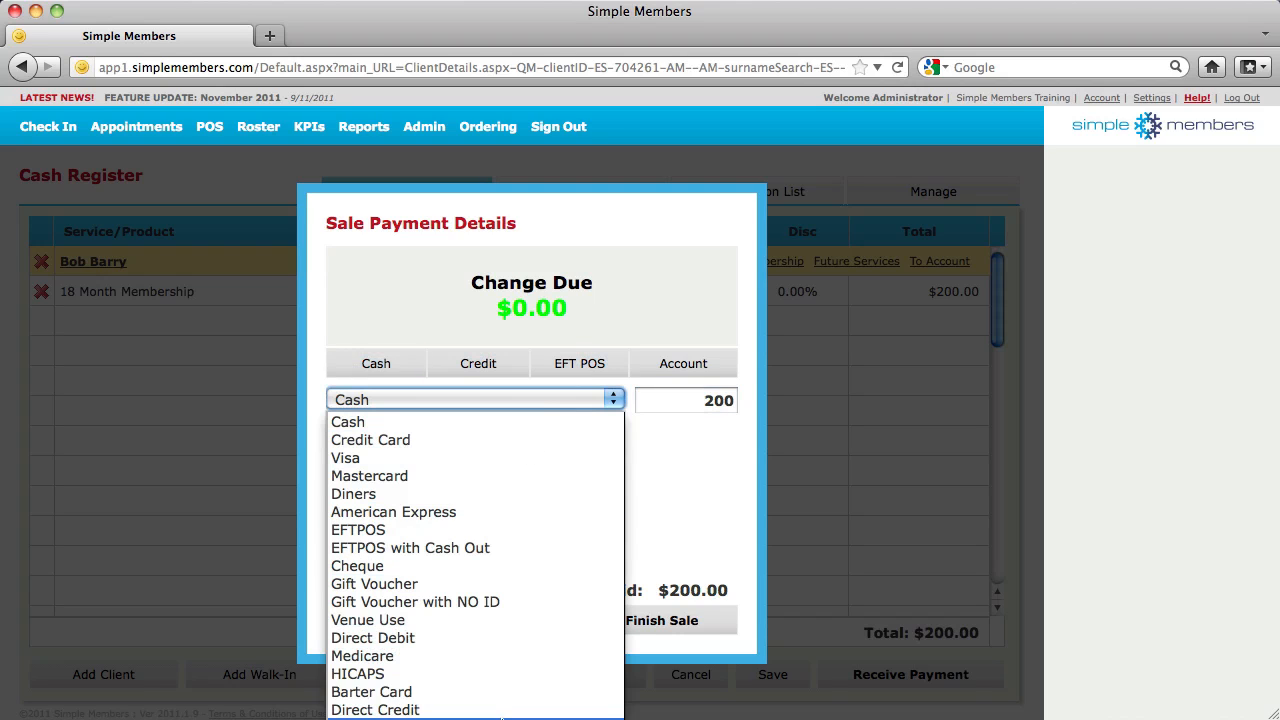
pyautogui.click(603, 403)
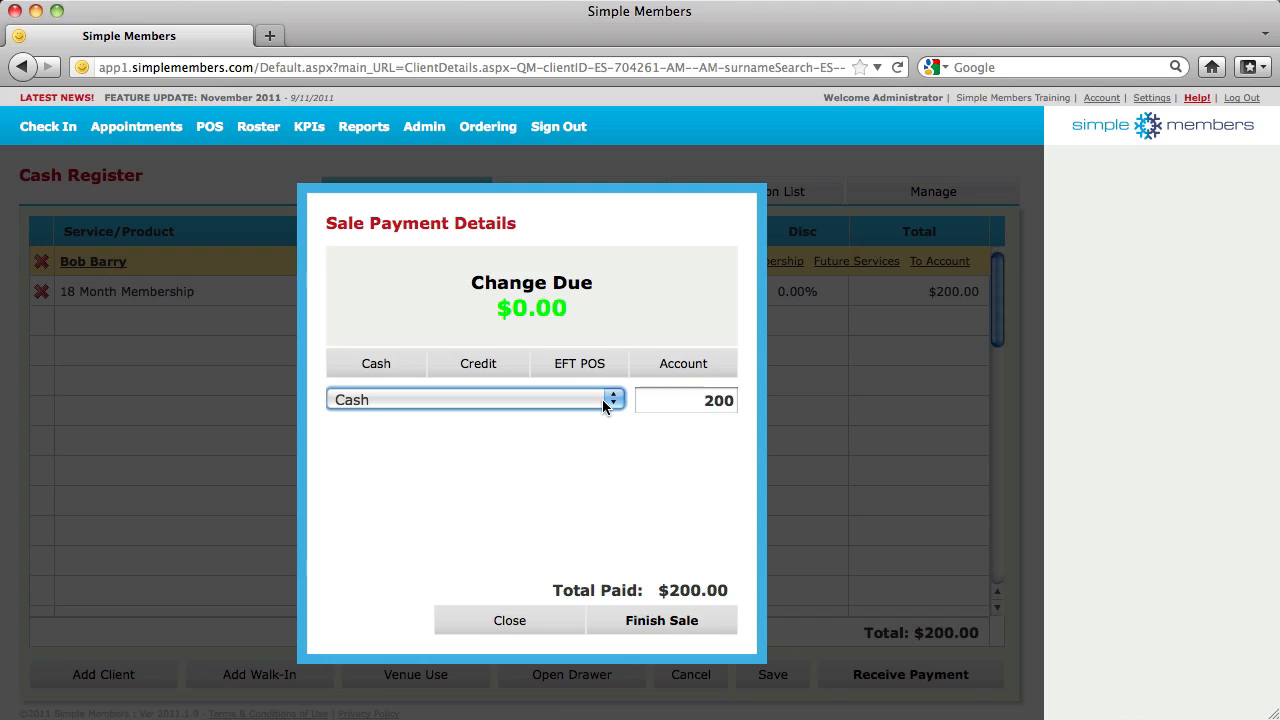
pyautogui.click(602, 399)
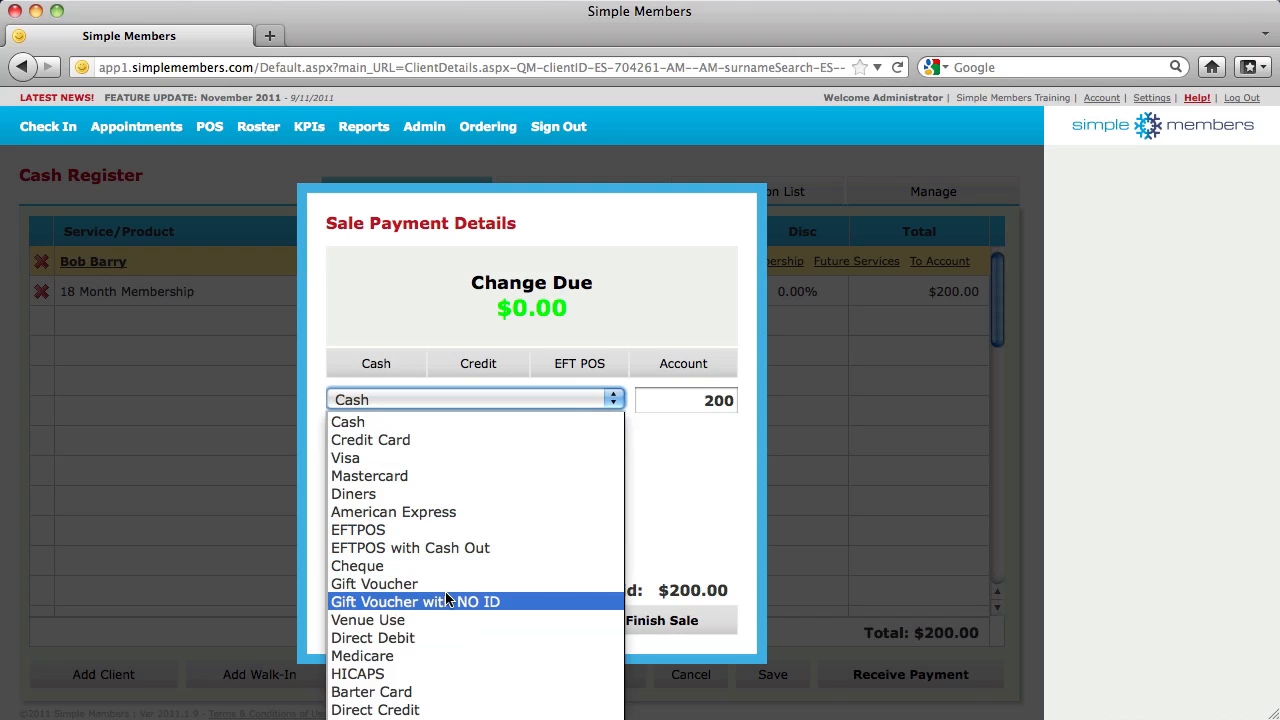
pyautogui.click(385, 619)
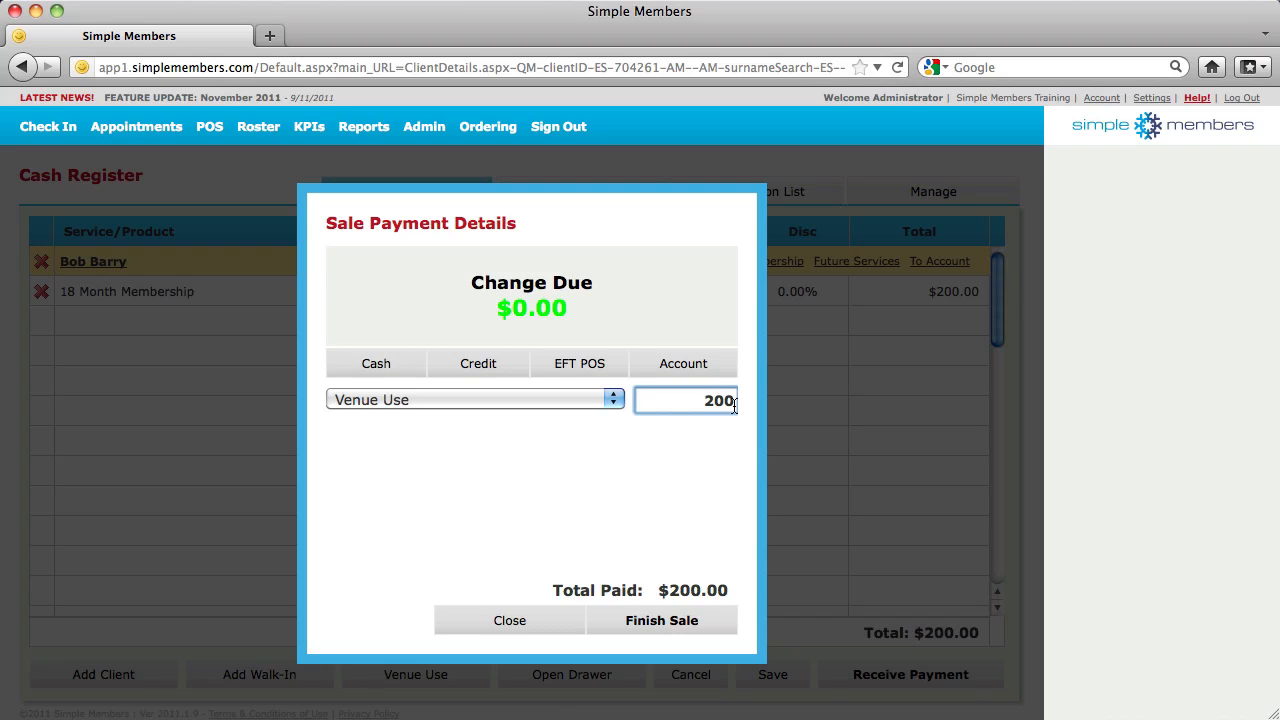
pyautogui.click(695, 622)
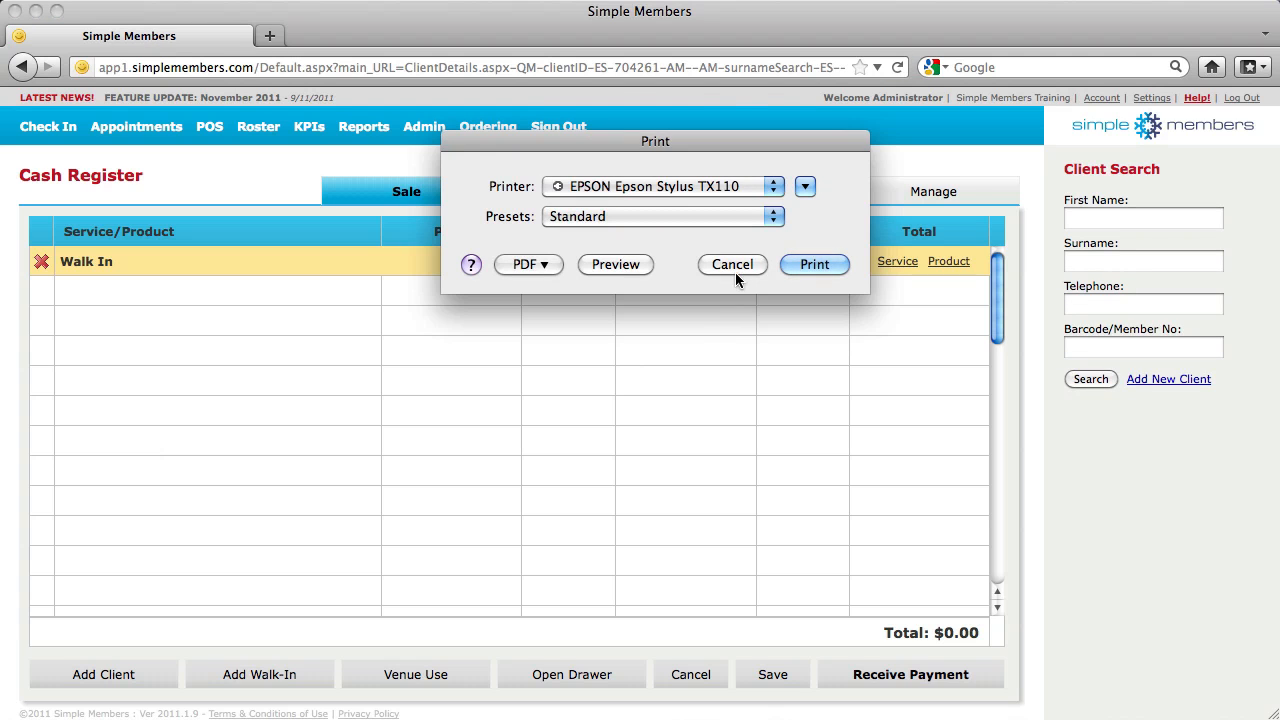
pyautogui.click(736, 267)
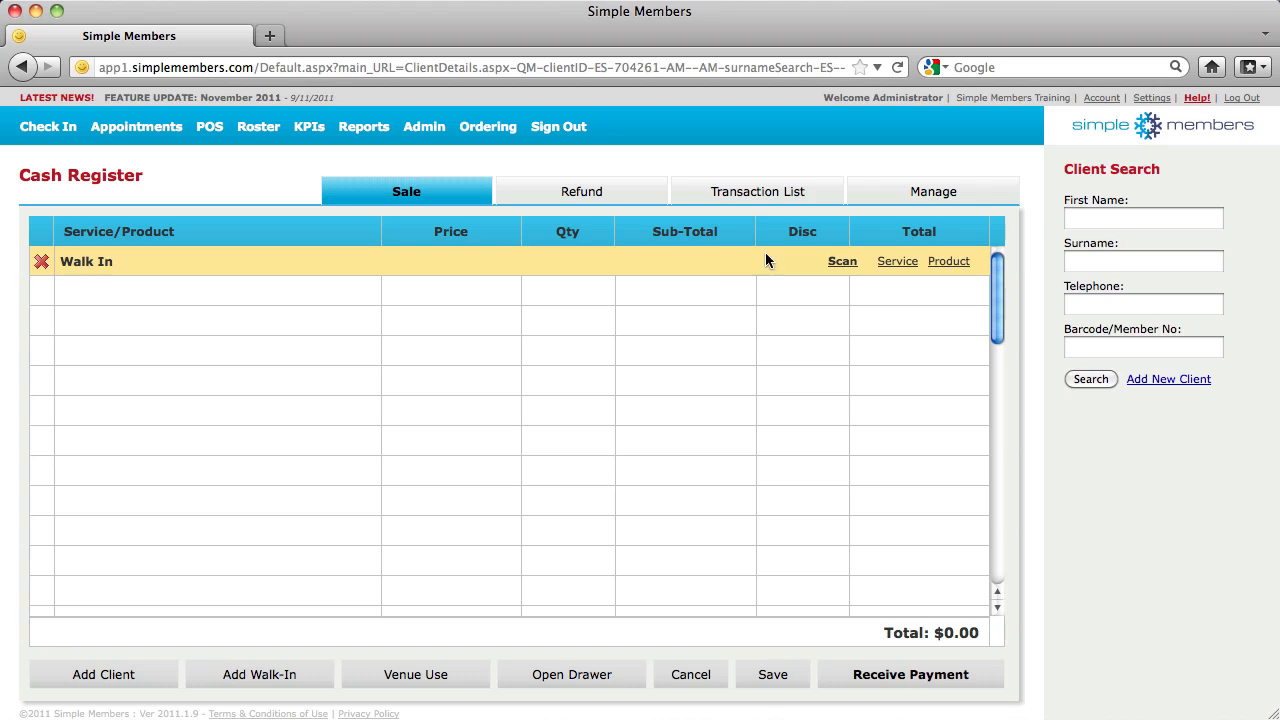
# Search for the client by name and view their active 18 Month Membership
pyautogui.click(1144, 217)
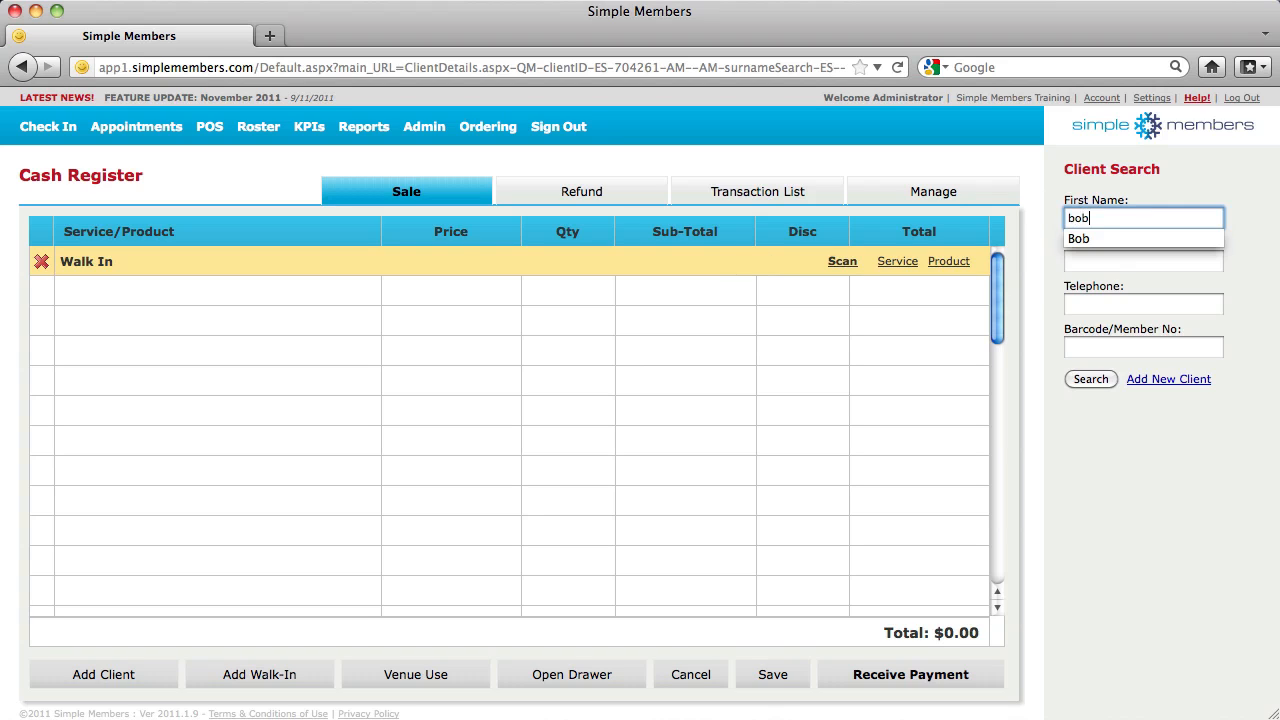
pyautogui.press('Tab')
pyautogui.press('Return')
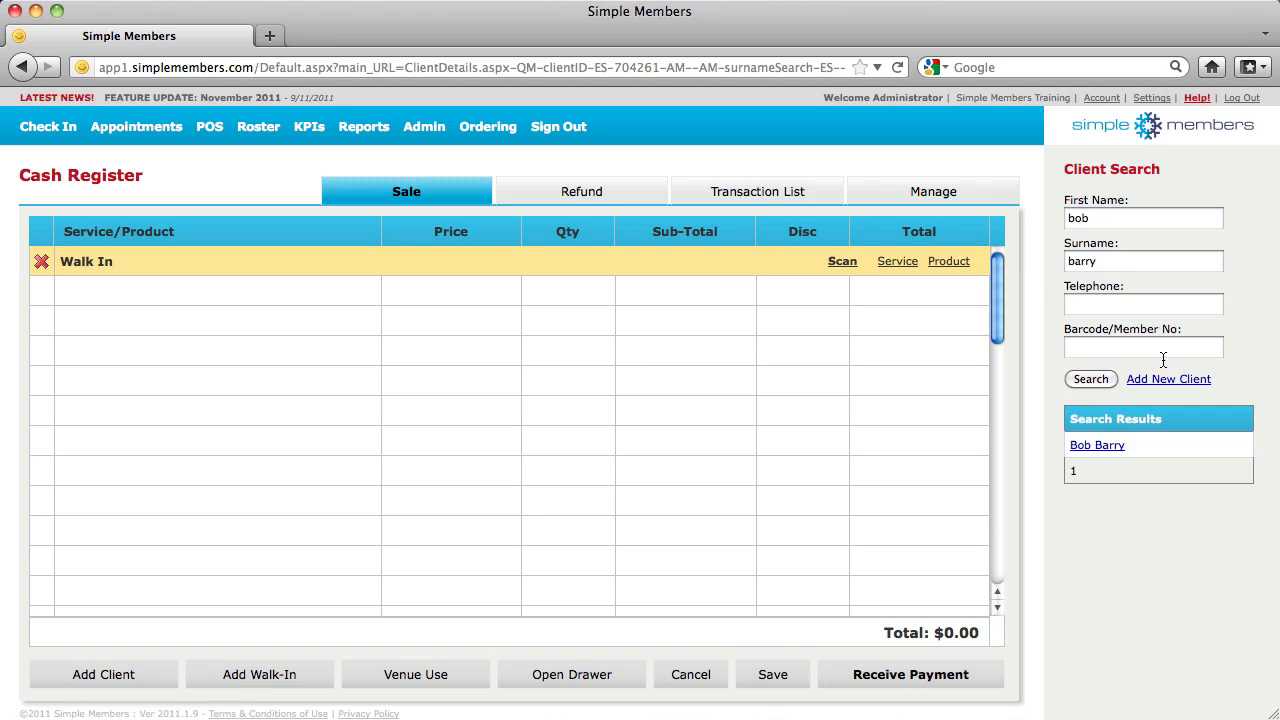
pyautogui.click(1096, 446)
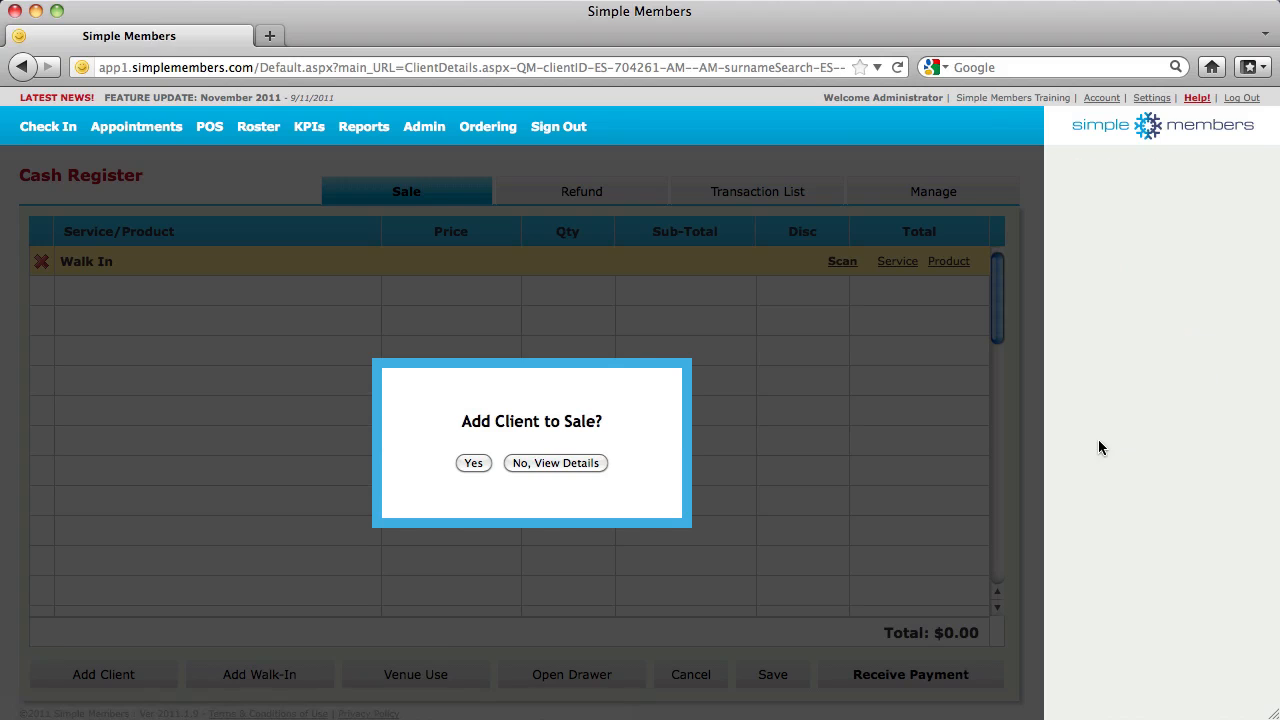
pyautogui.click(552, 463)
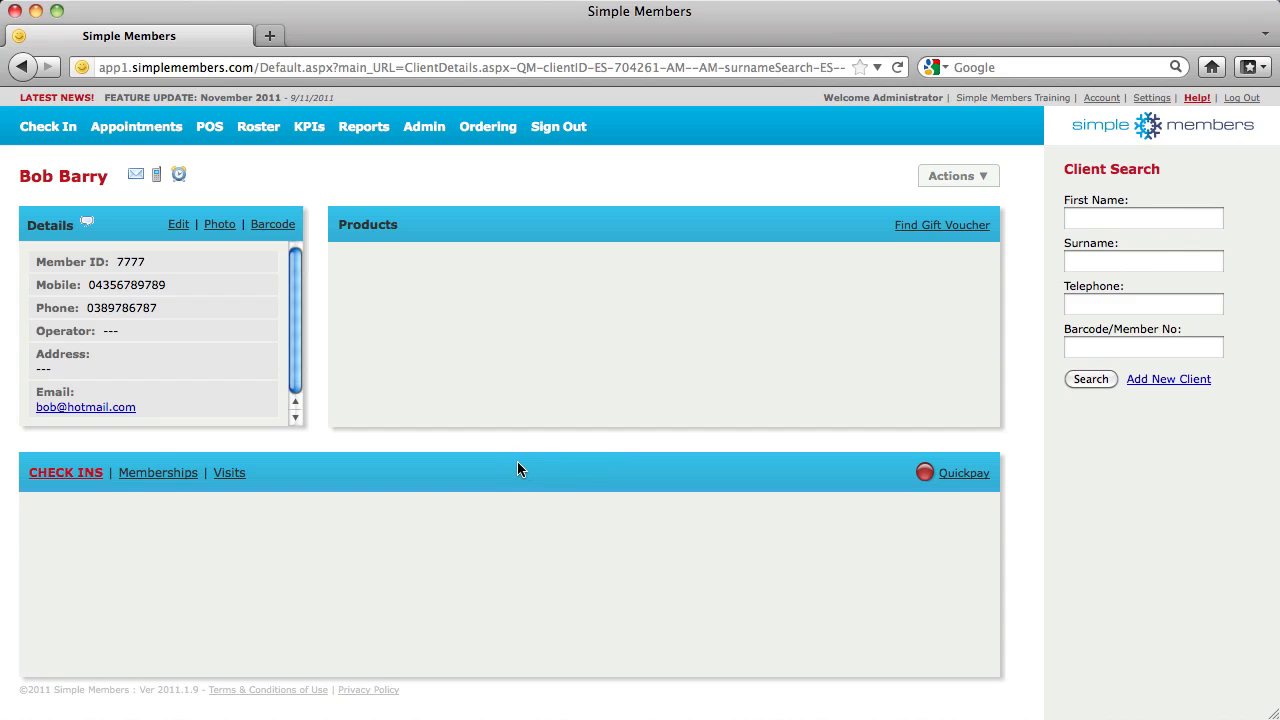
pyautogui.click(160, 474)
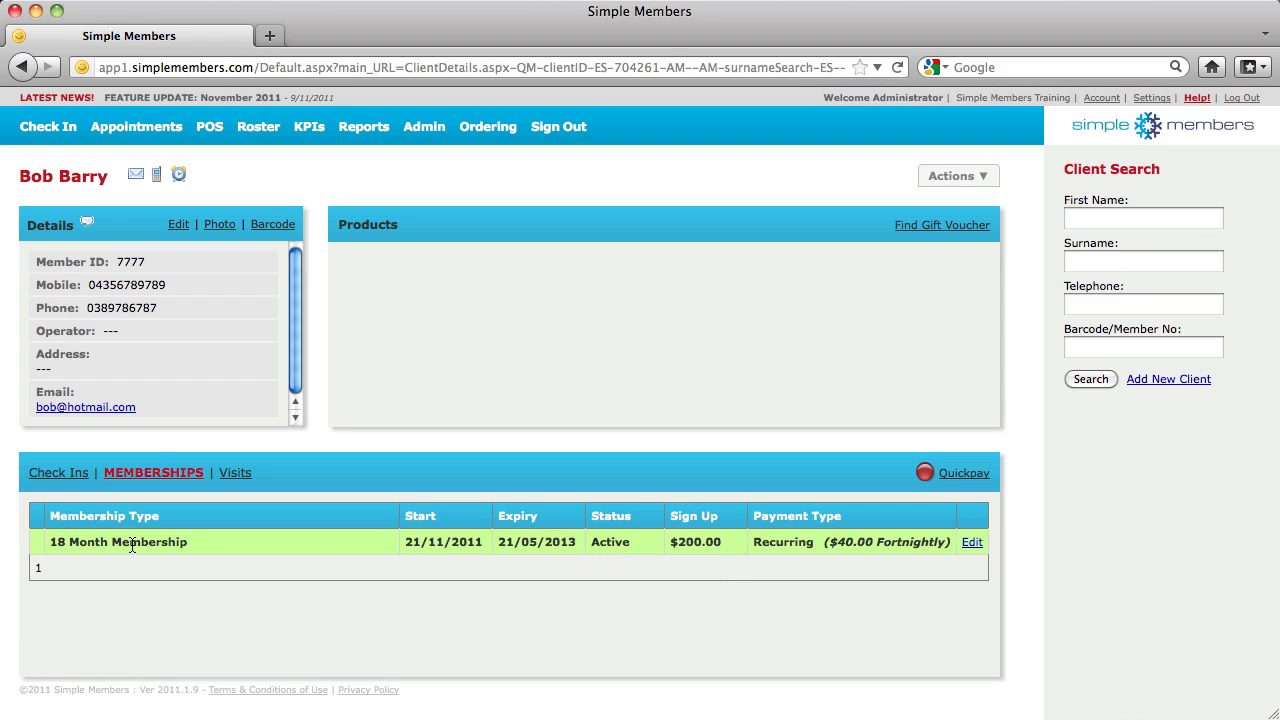
# Check the client in by member number and open their record showing the 21/11/2011 2:00 PM check-in
pyautogui.click(118, 128)
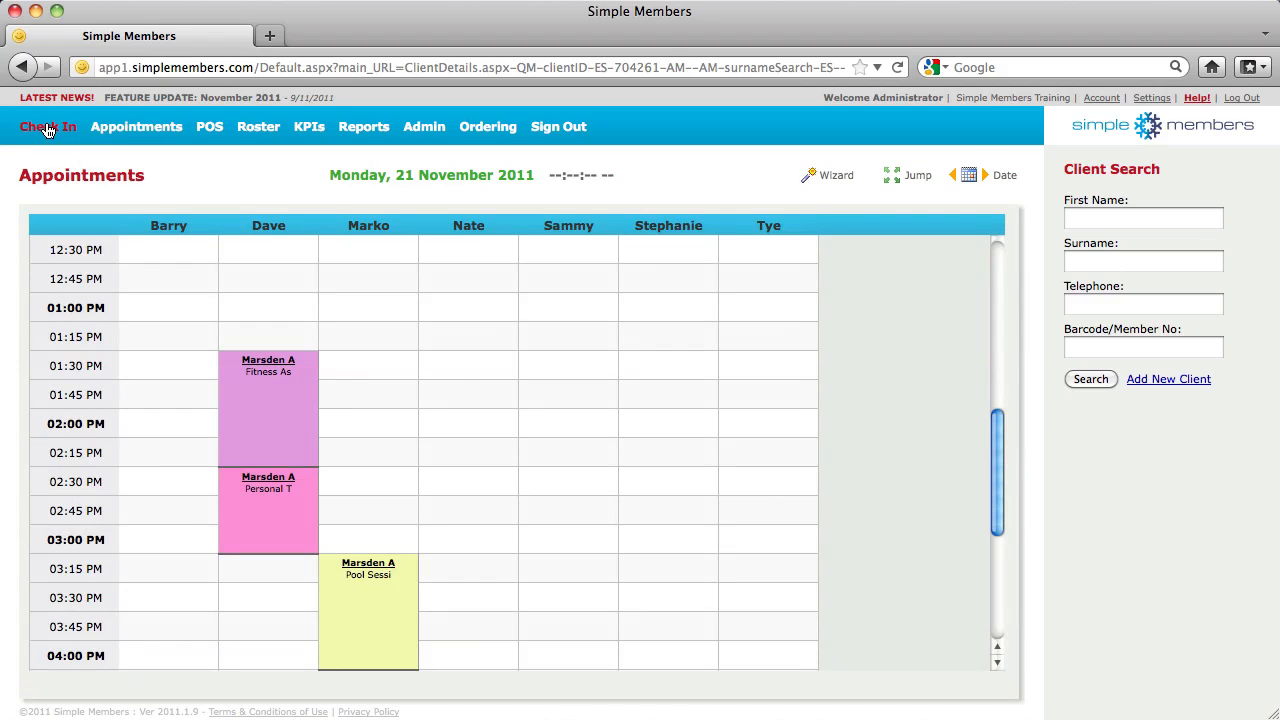
pyautogui.click(47, 128)
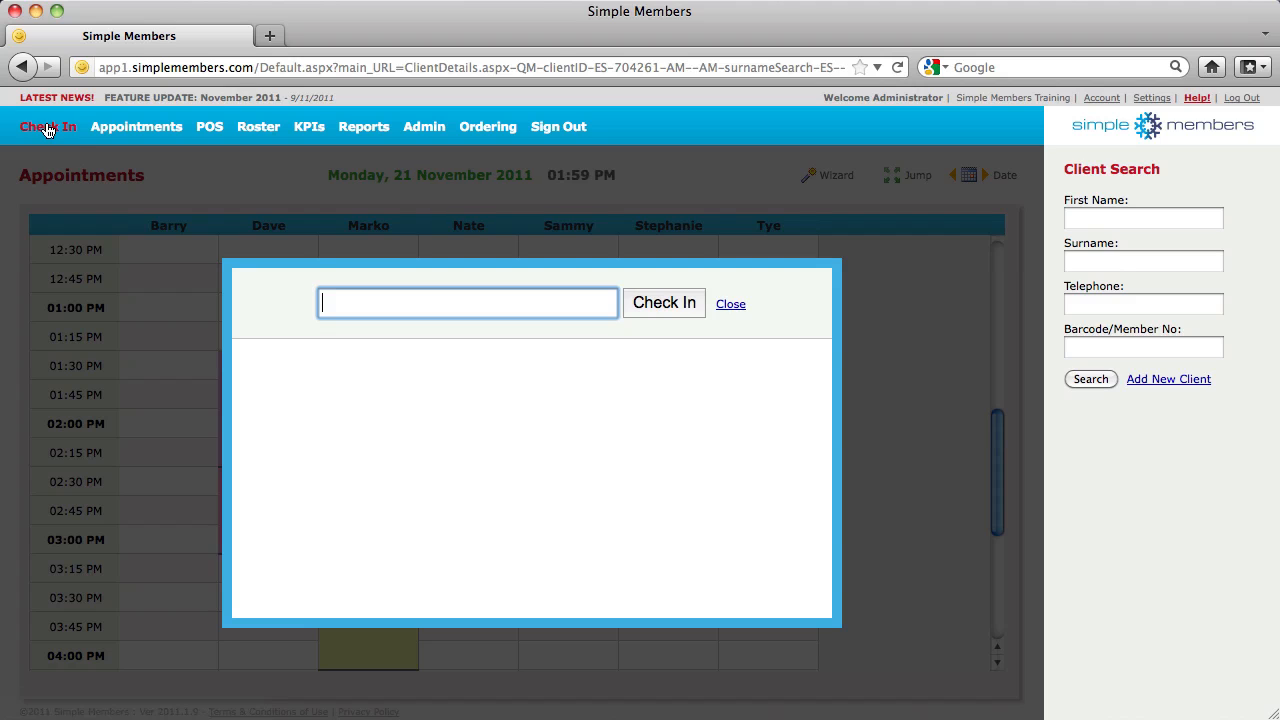
pyautogui.write('7777')
pyautogui.click(670, 305)
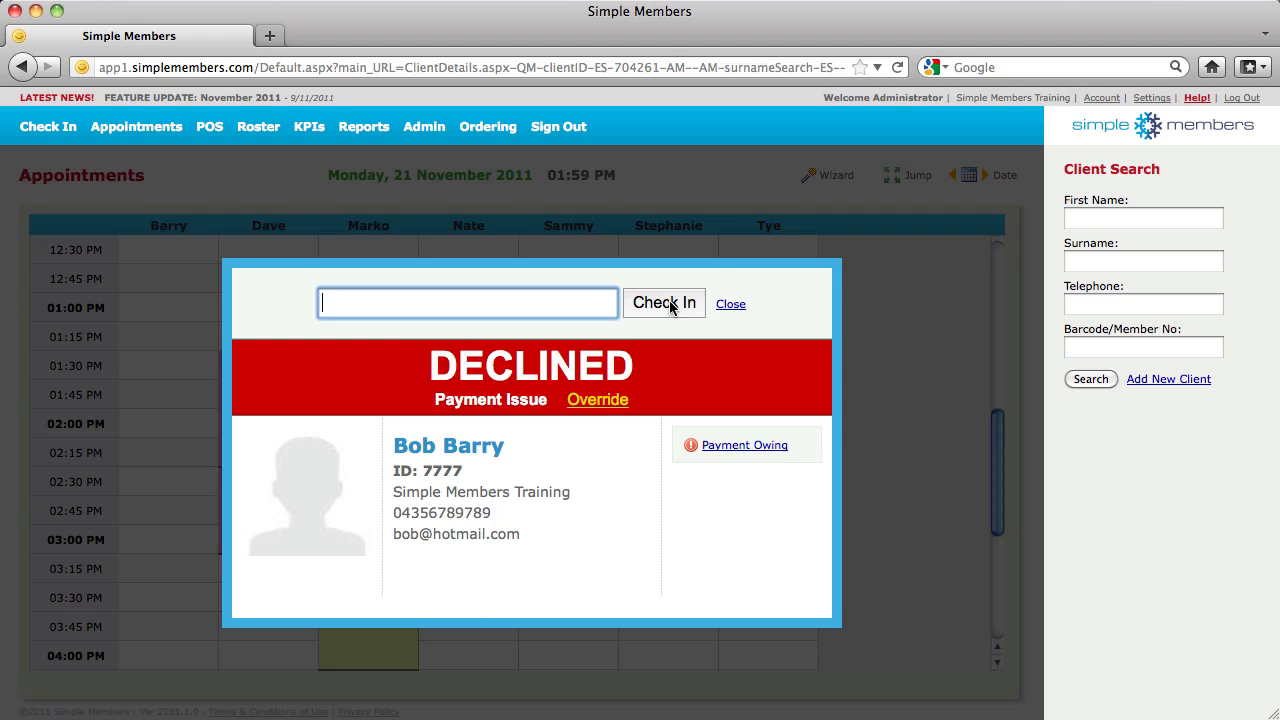
pyautogui.write('7777')
pyautogui.press('Return')
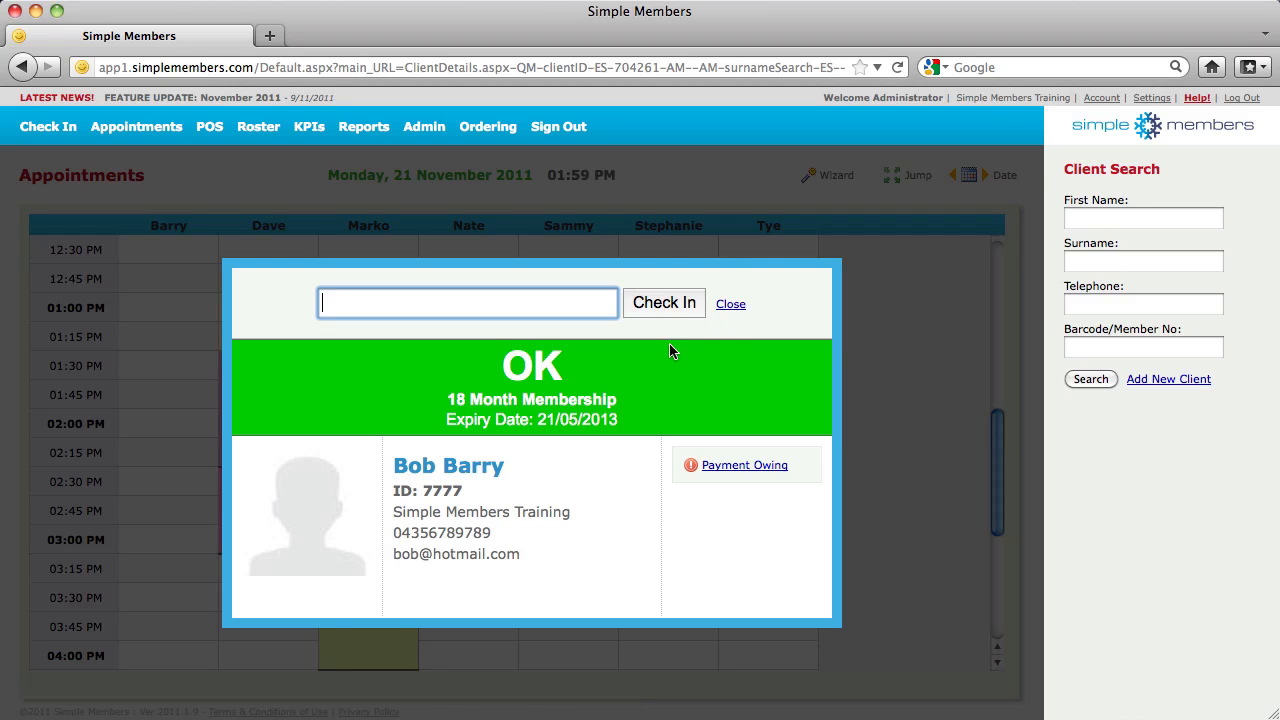
pyautogui.click(457, 474)
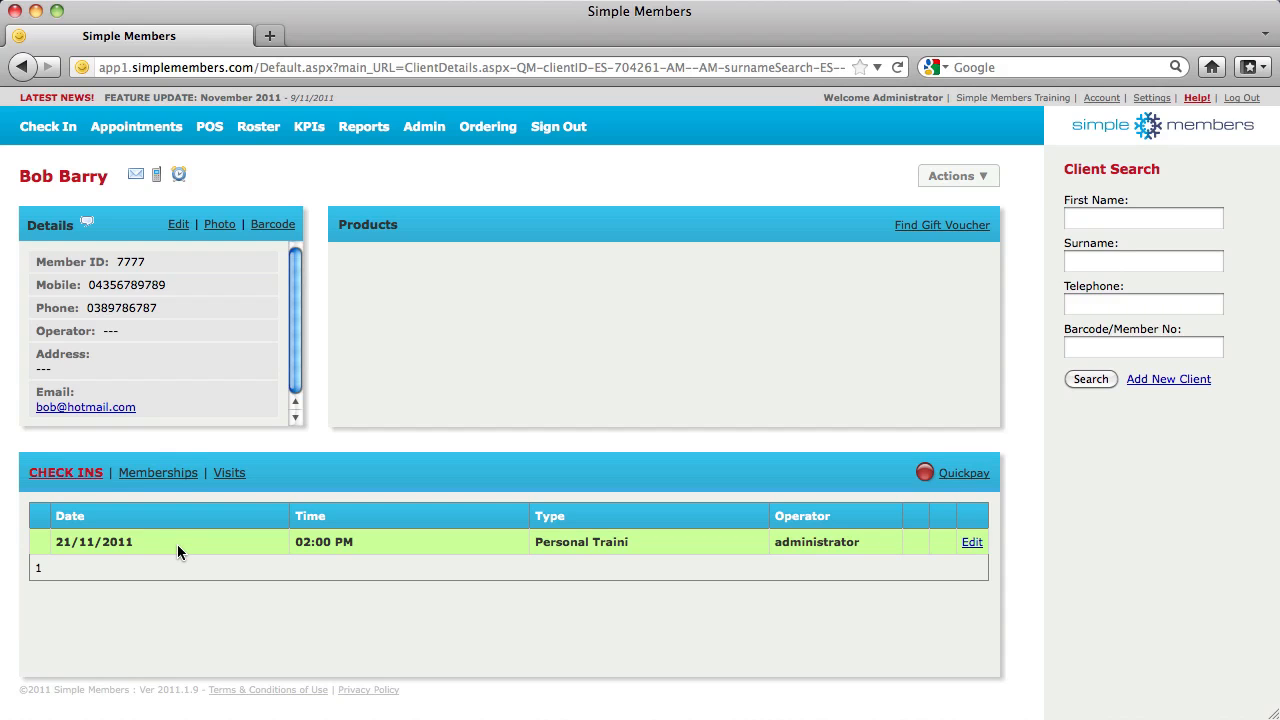
# Open the Membership Check In Report, then return to the Reports list
pyautogui.click(363, 128)
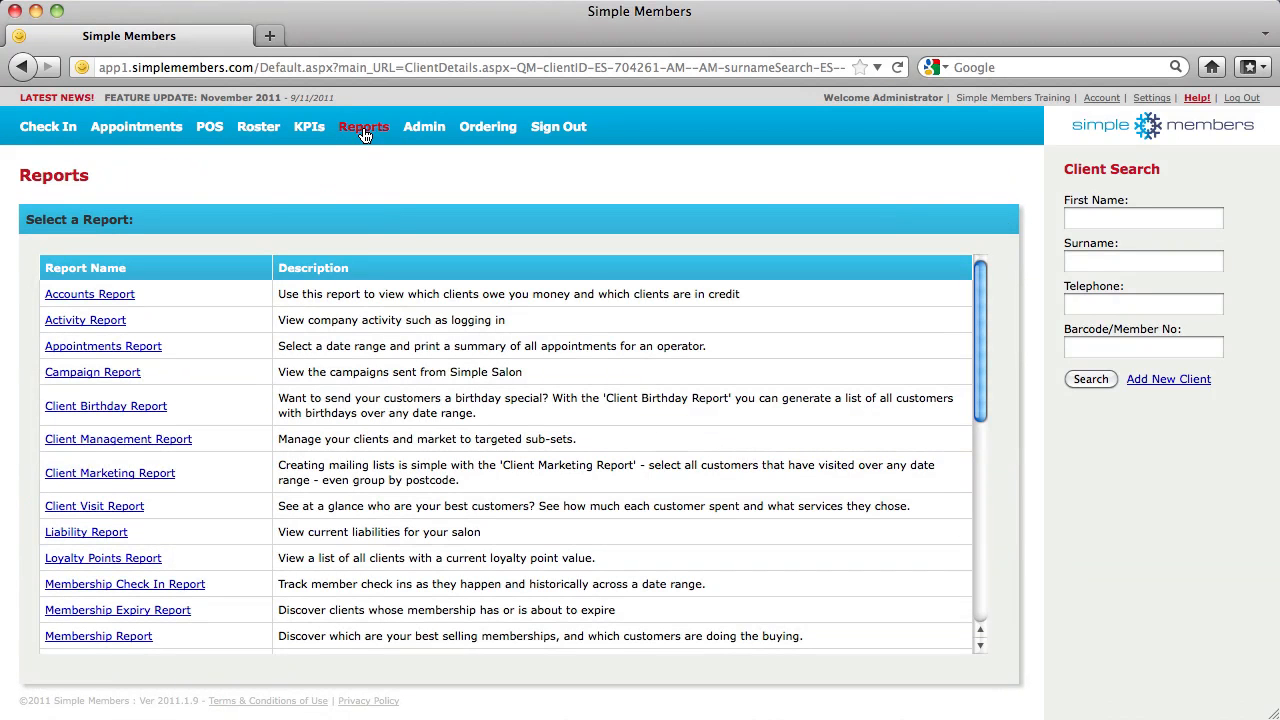
pyautogui.scroll(-3, 240, 419)
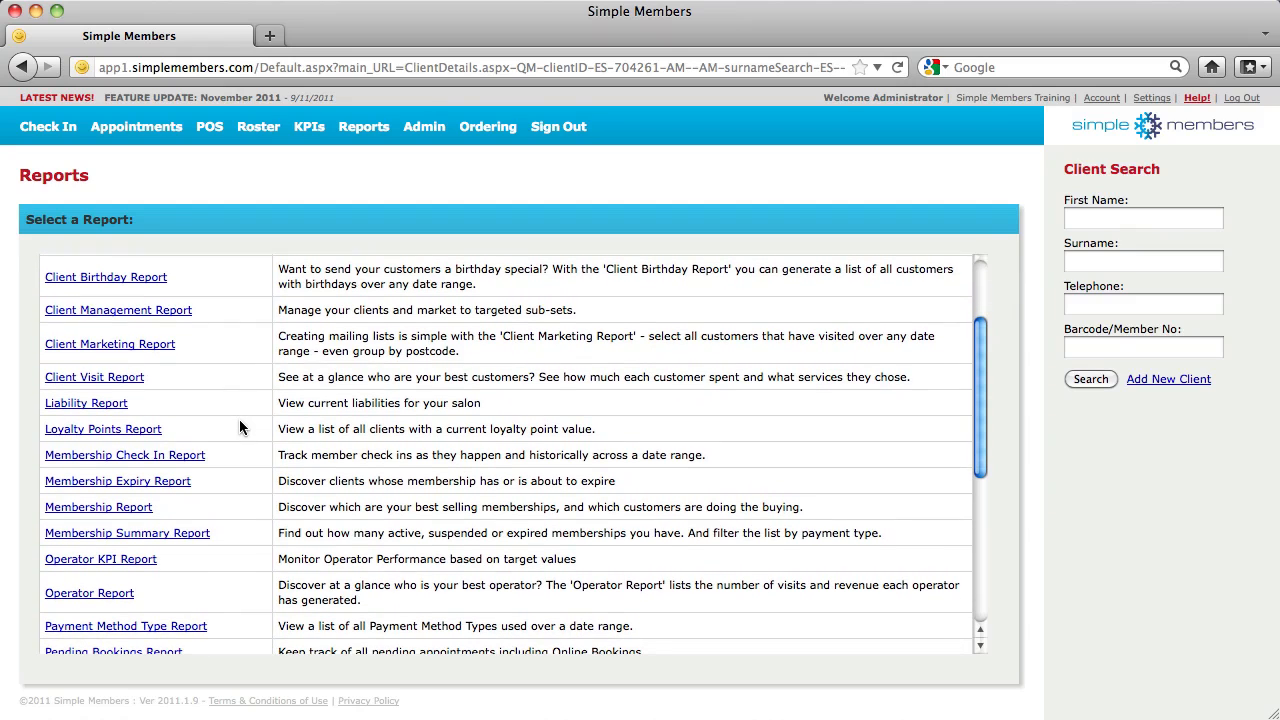
pyautogui.click(108, 458)
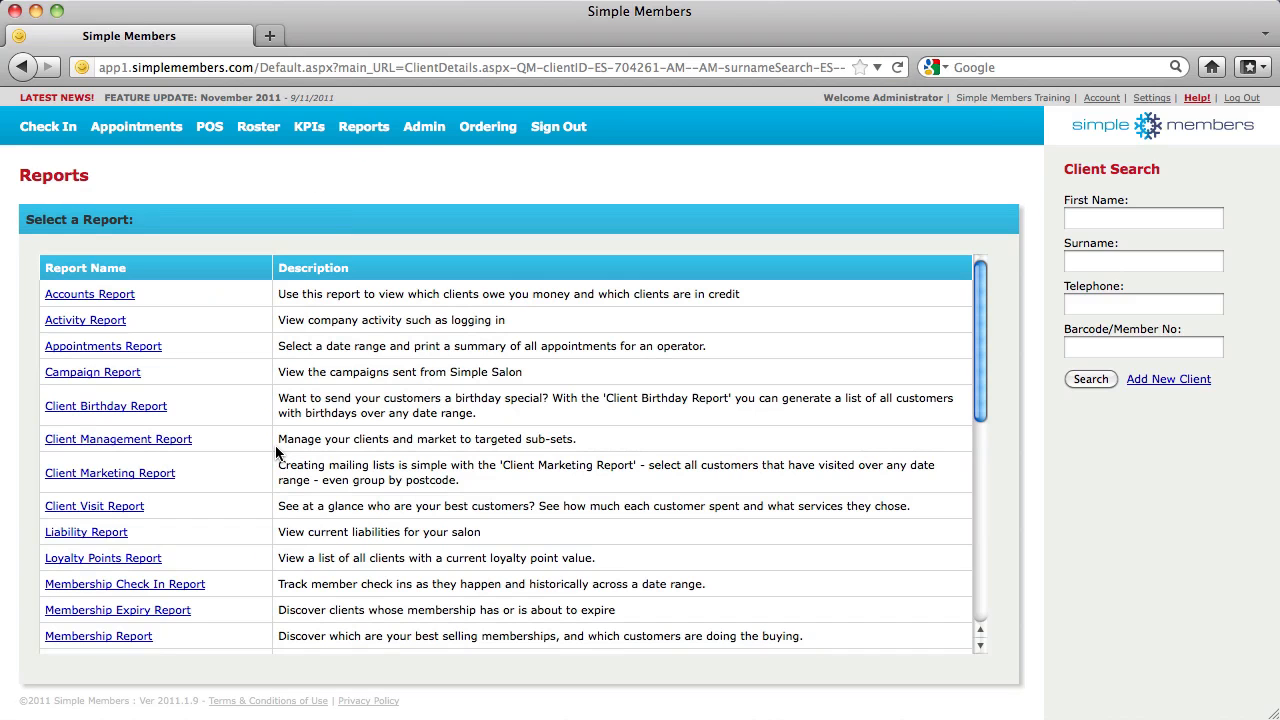
pyautogui.scroll(-5, 195, 374)
pyautogui.scroll(-5, 195, 374)
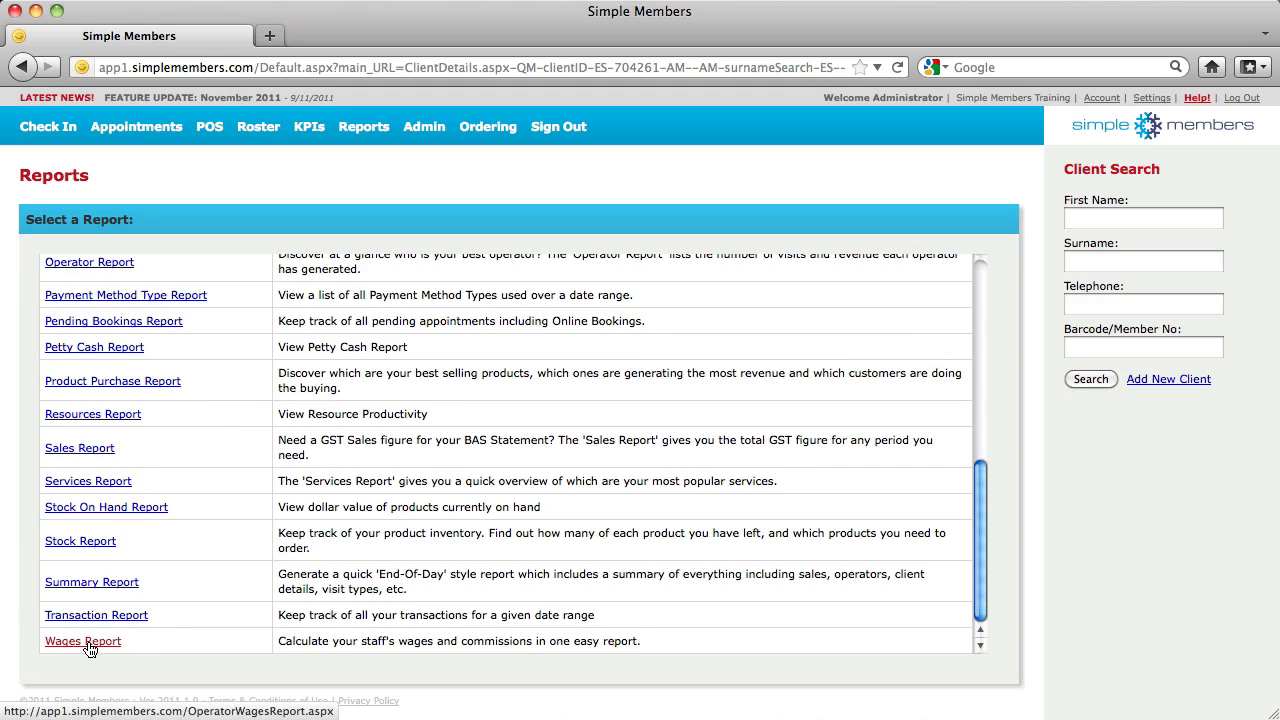
pyautogui.scroll(10, 206, 526)
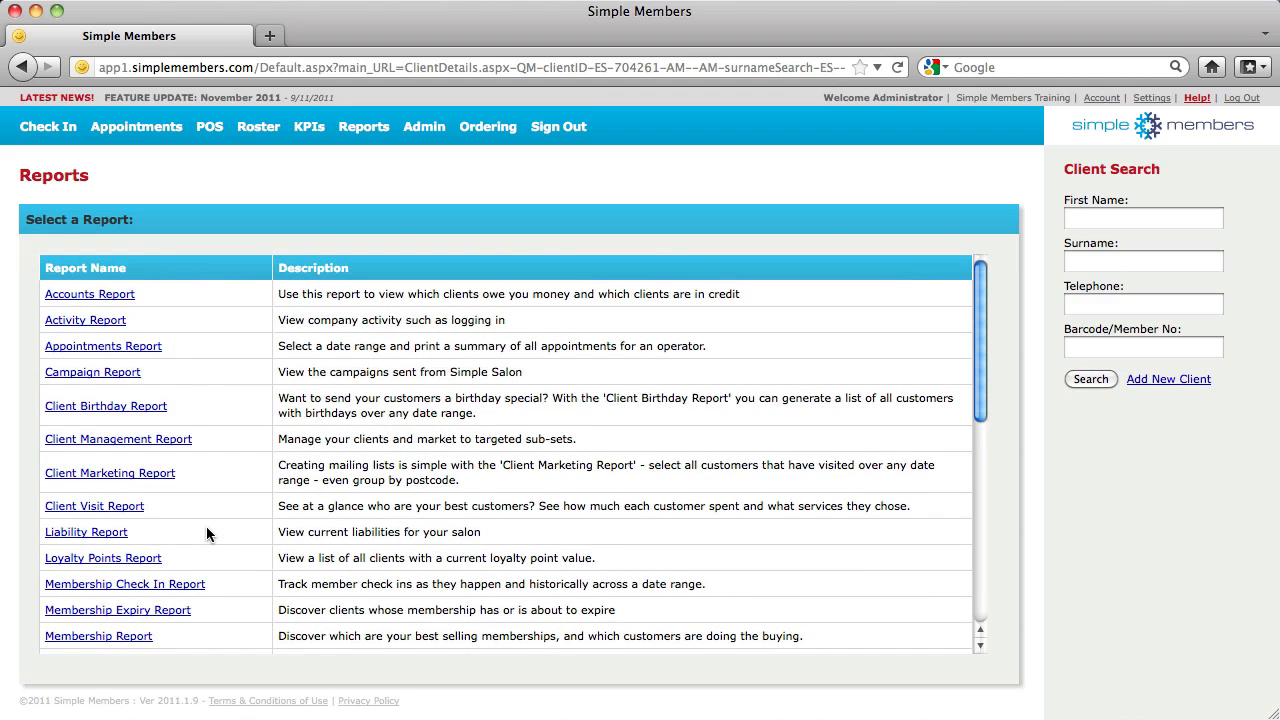
# Start a 2:00 PM booking in the fifth operator's column for the client found by first-name search
pyautogui.click(162, 130)
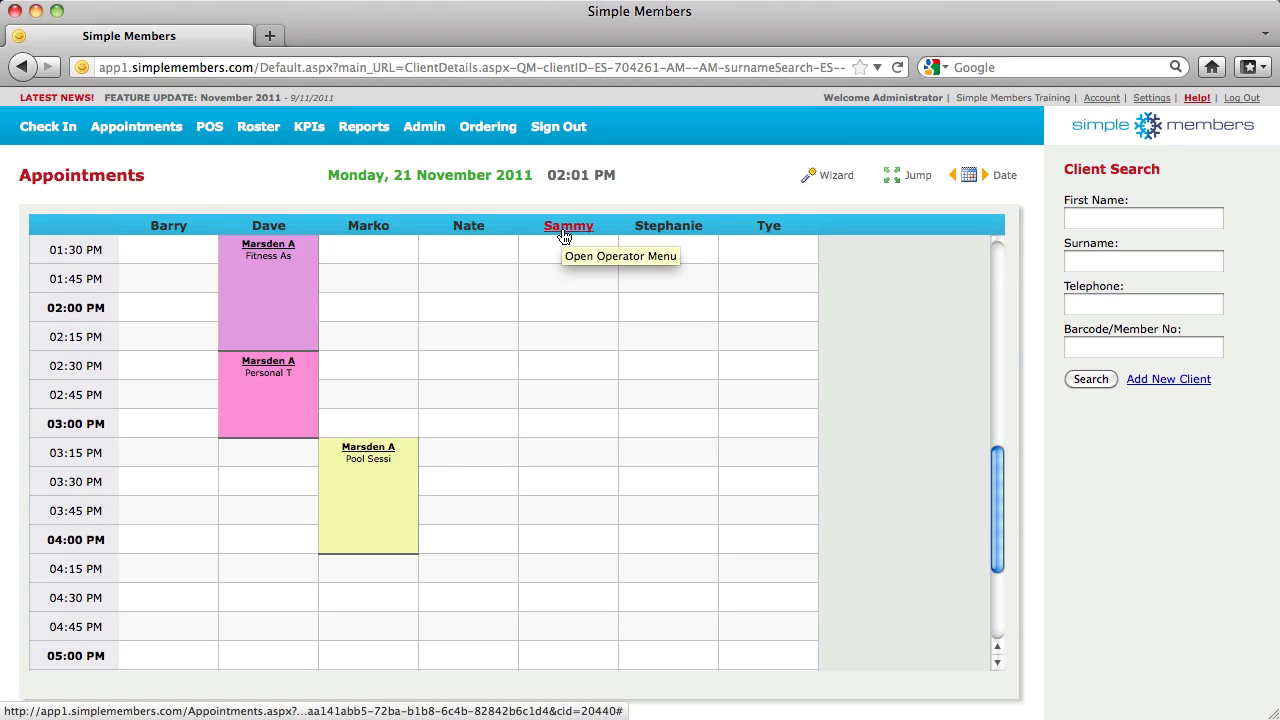
pyautogui.click(550, 310)
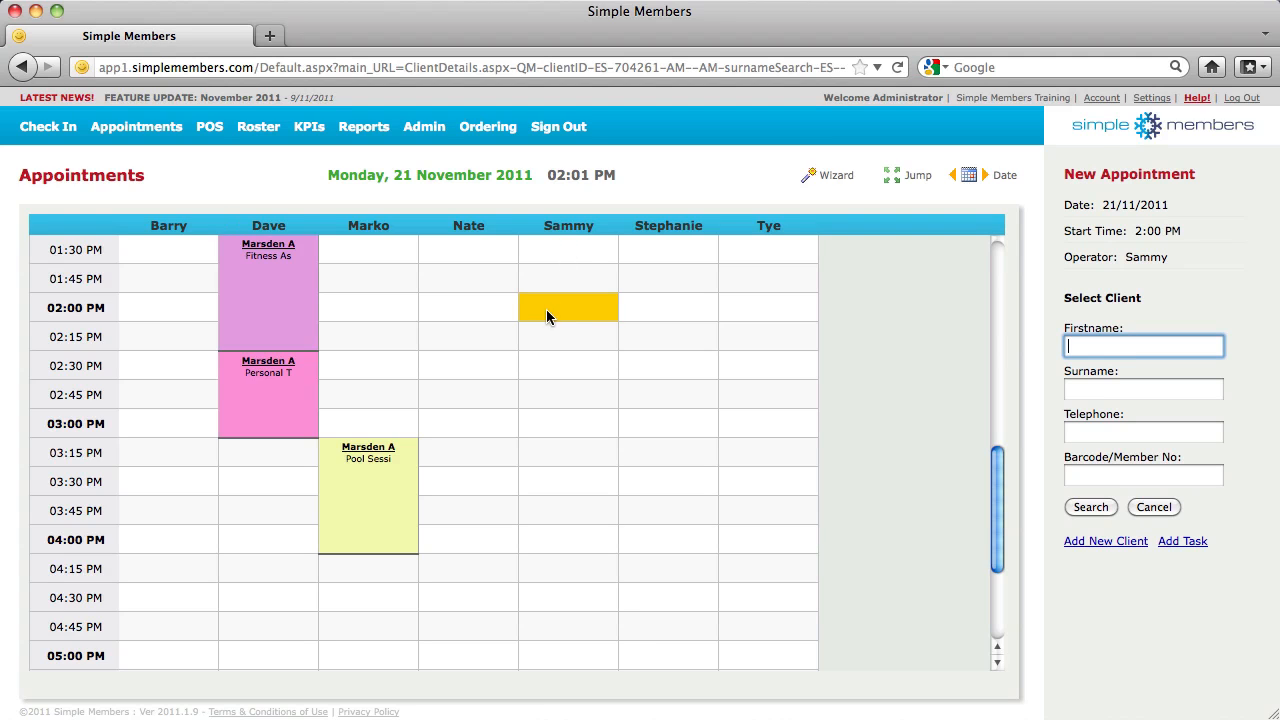
pyautogui.click(1119, 345)
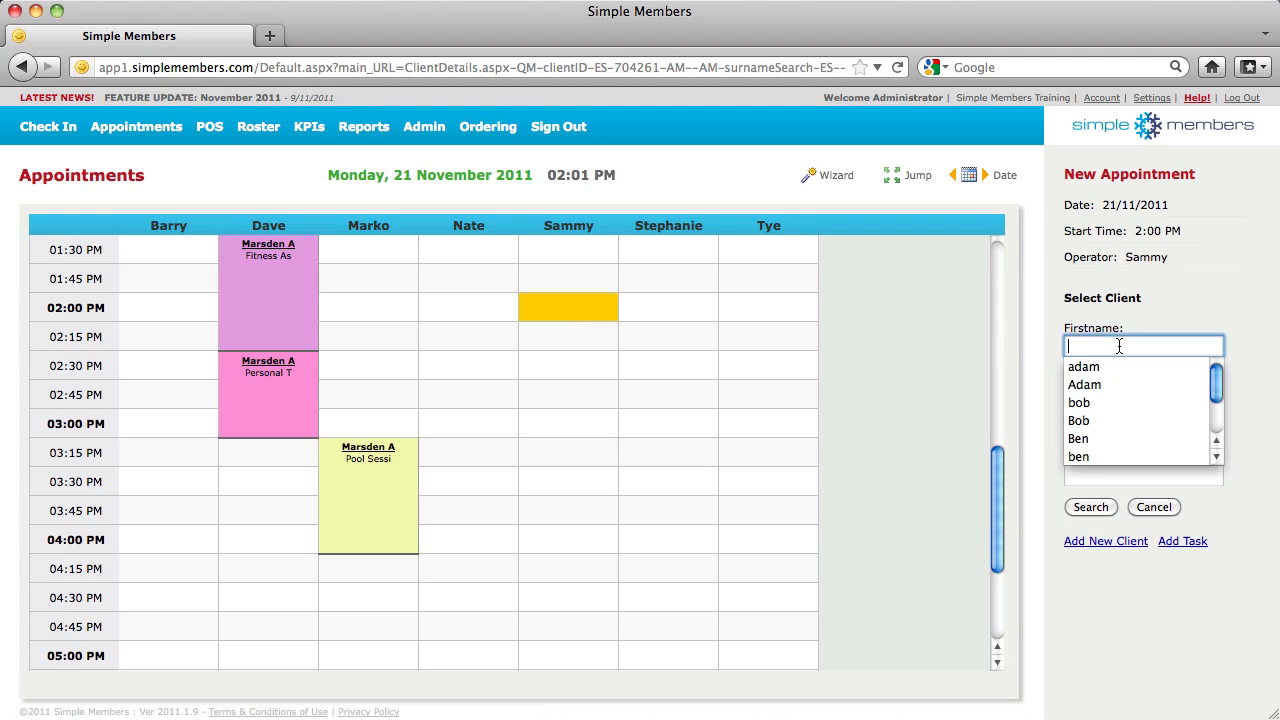
pyautogui.write('adam')
pyautogui.press('Return')
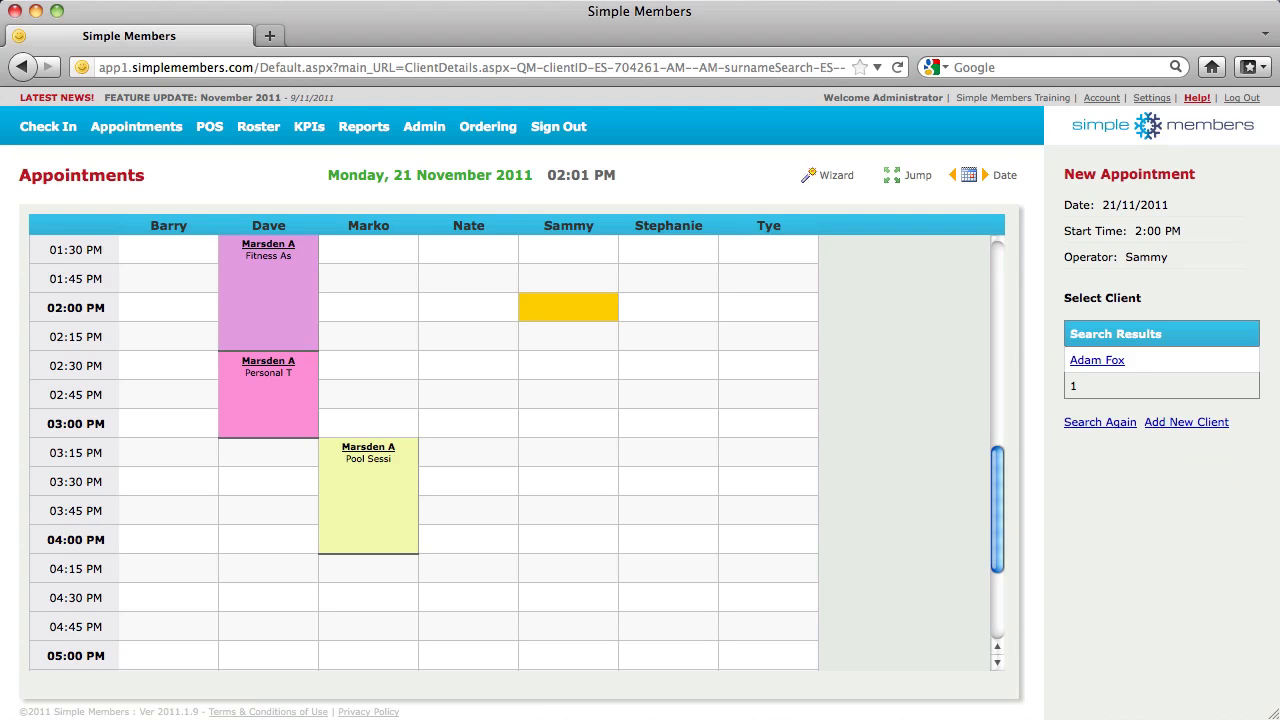
pyautogui.click(1112, 362)
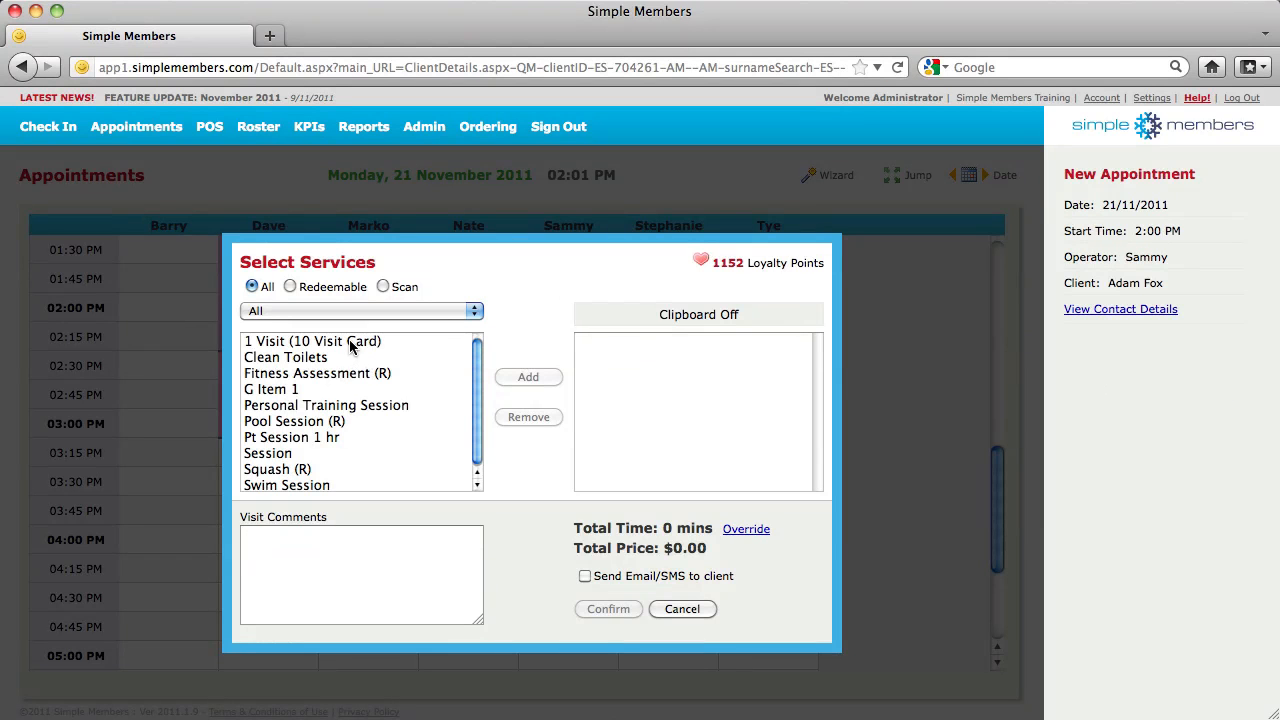
# Add a Personal Training Session, confirm, and move the booking to the sixth operator's column
pyautogui.click(339, 406)
pyautogui.doubleClick(339, 406)
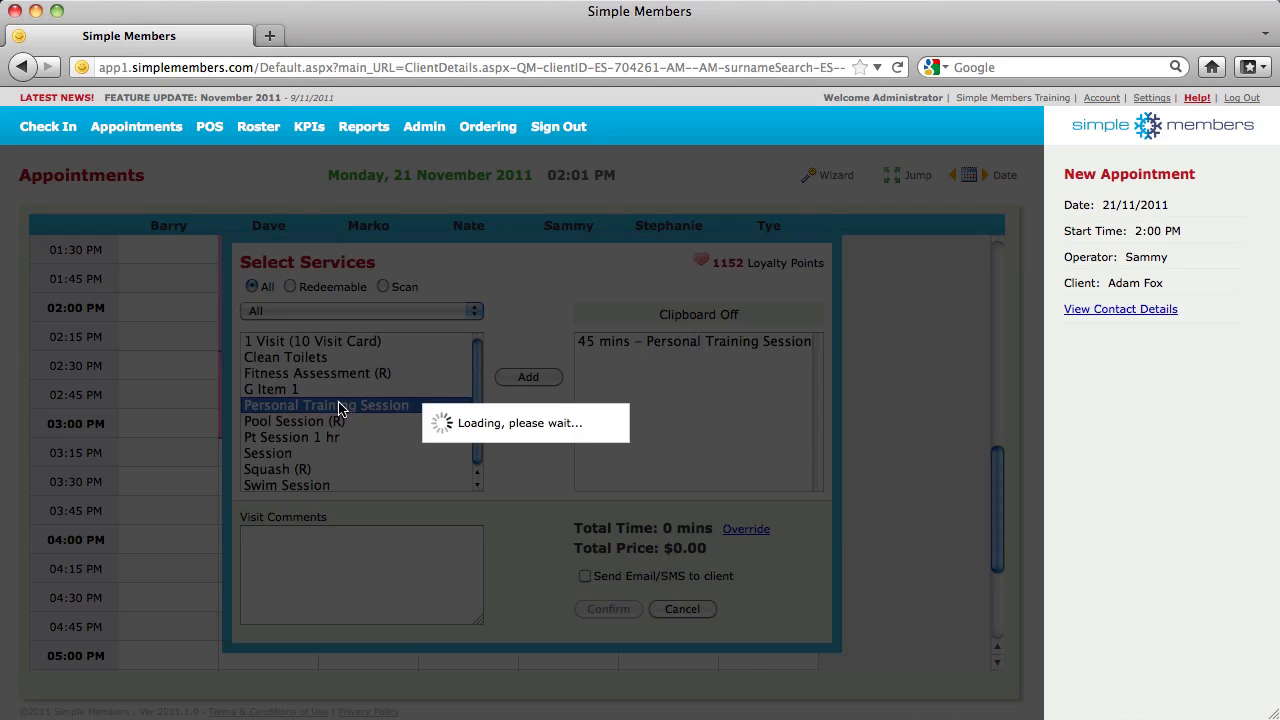
pyautogui.click(598, 609)
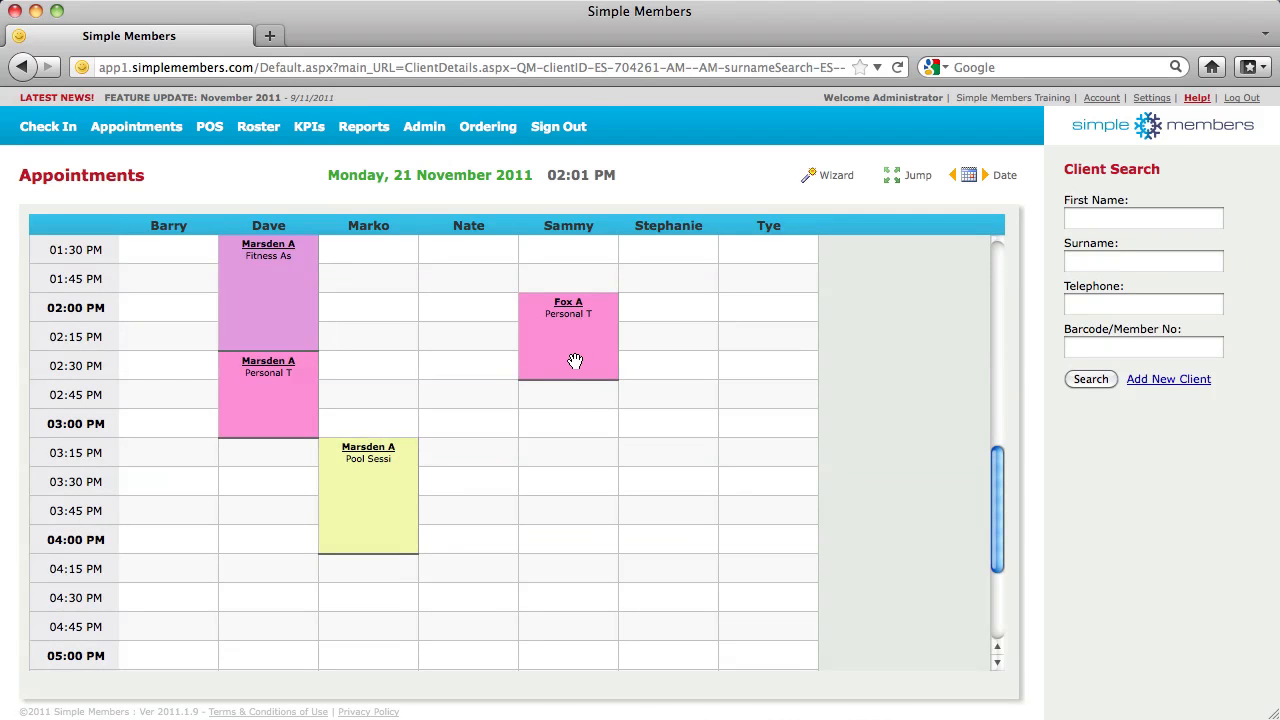
pyautogui.moveTo(552, 353); pyautogui.dragTo(648, 387)
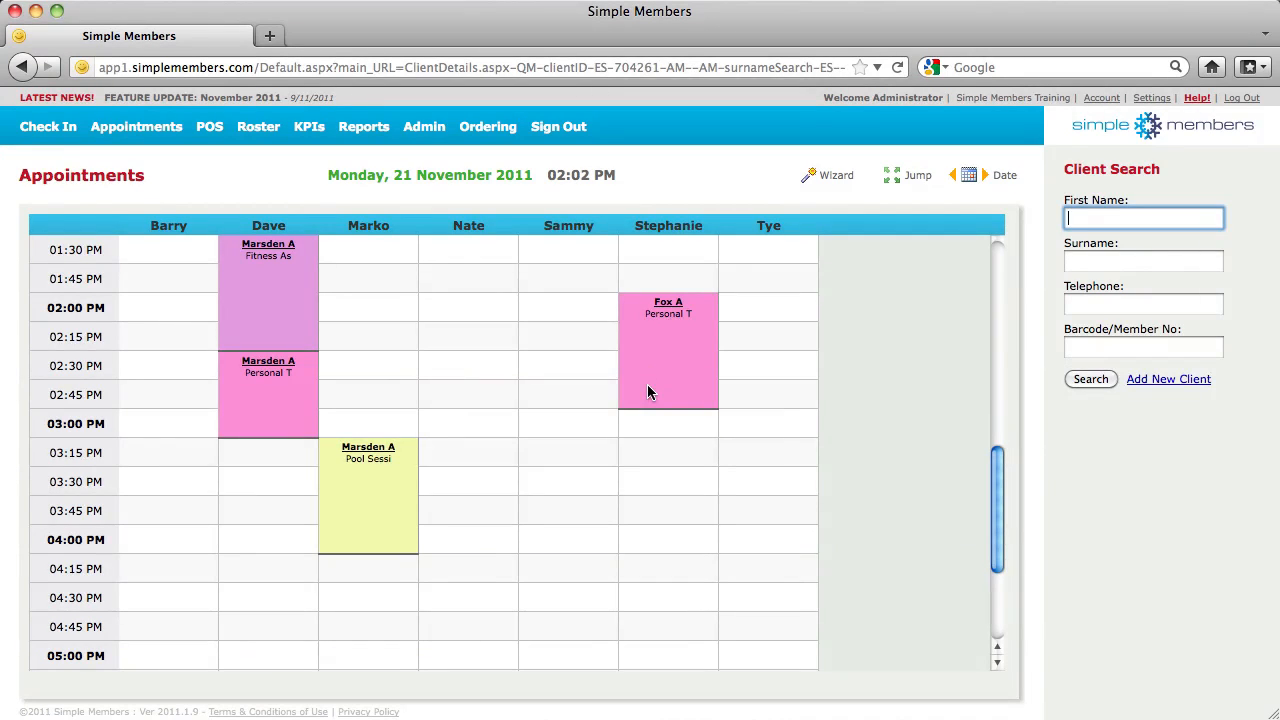
# Open the booking's Visit Details showing the $40.00 Personal Training Session
pyautogui.click(665, 306)
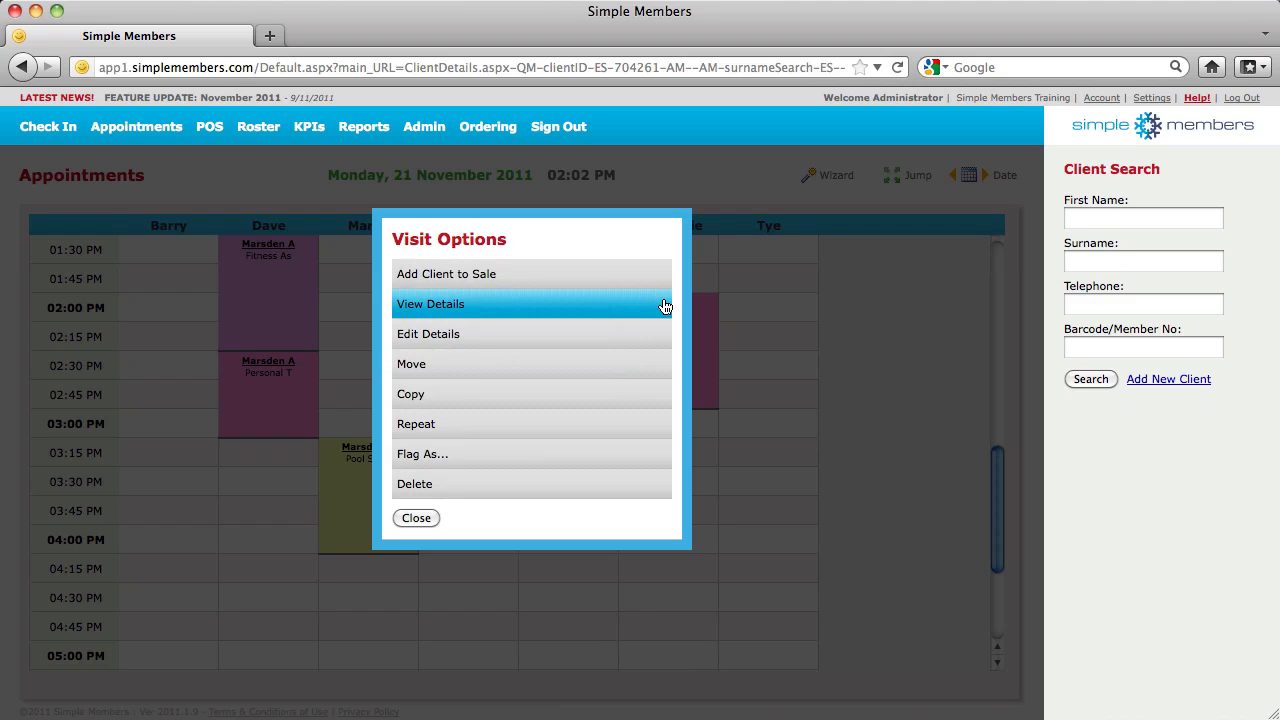
pyautogui.click(607, 302)
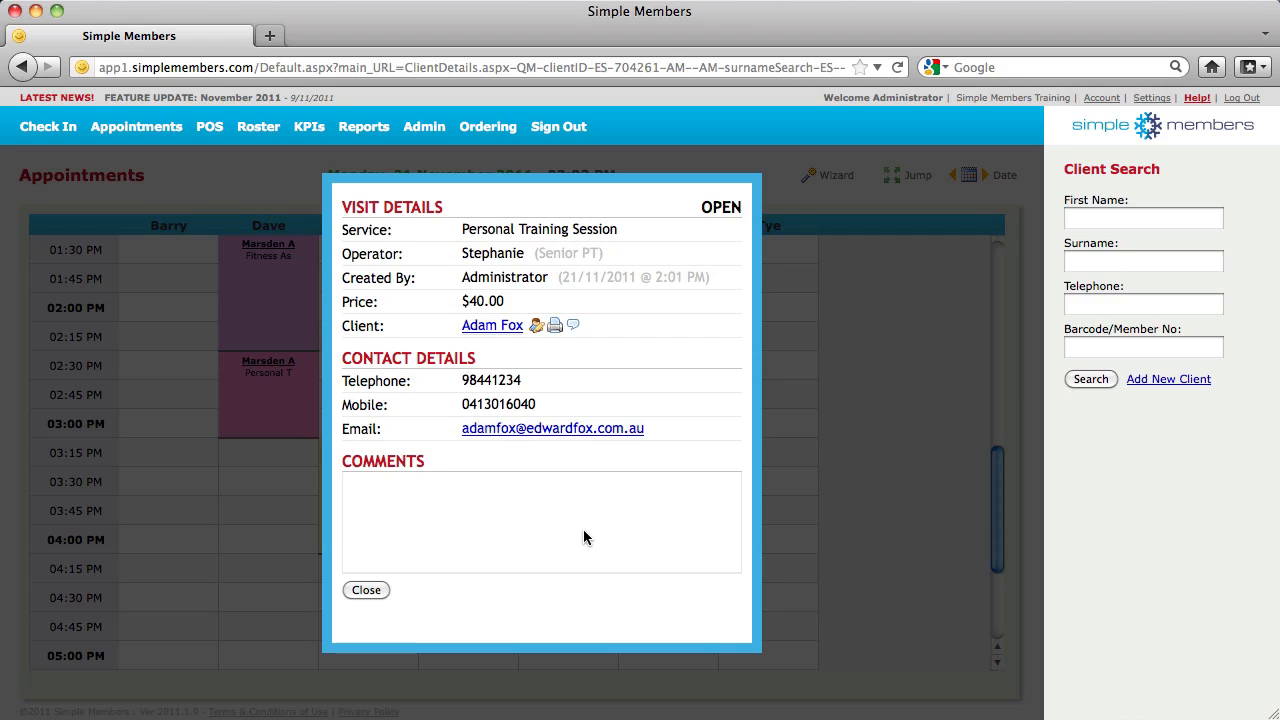
# Save the visit comment 'We did lots of things' on the booking
pyautogui.click(363, 590)
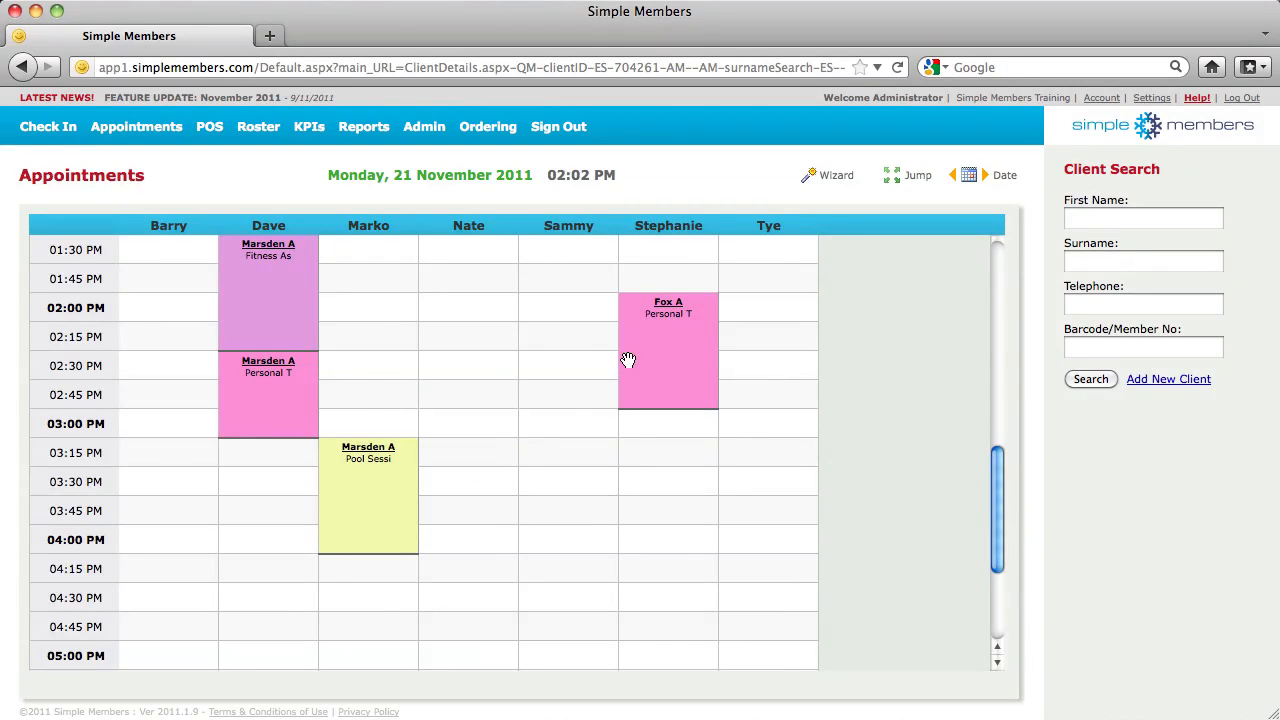
pyautogui.click(663, 313)
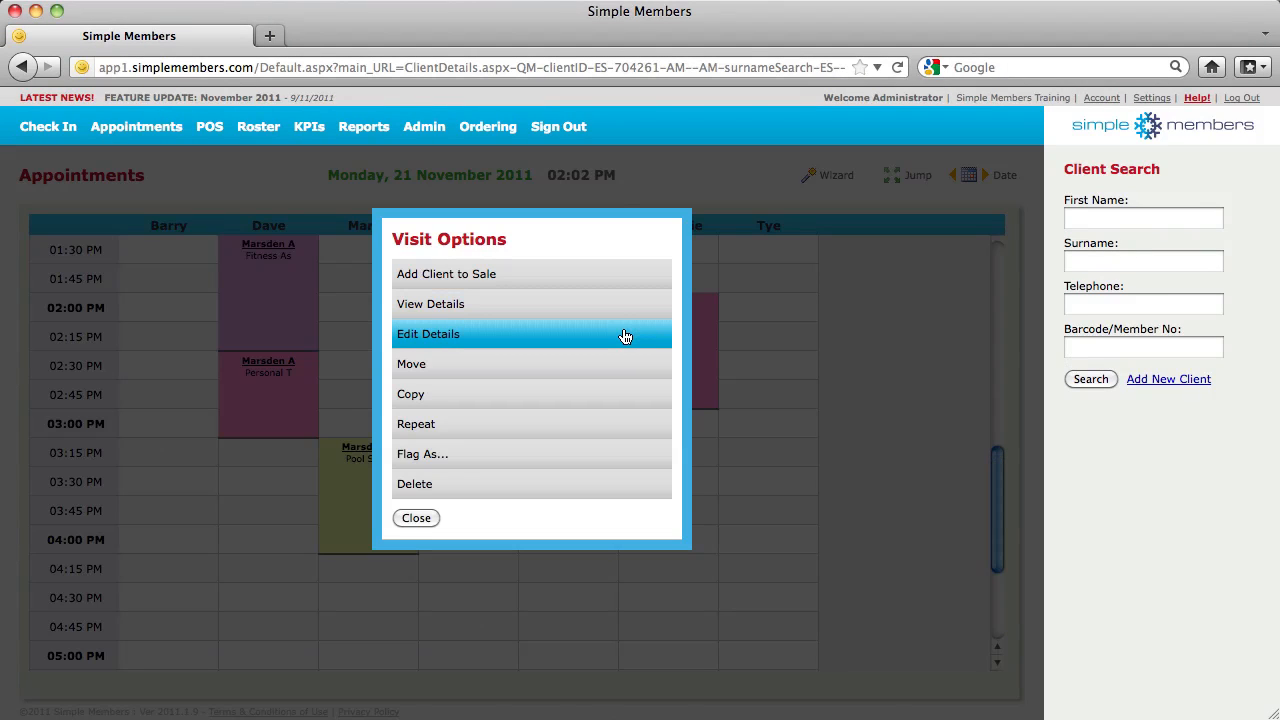
pyautogui.click(625, 336)
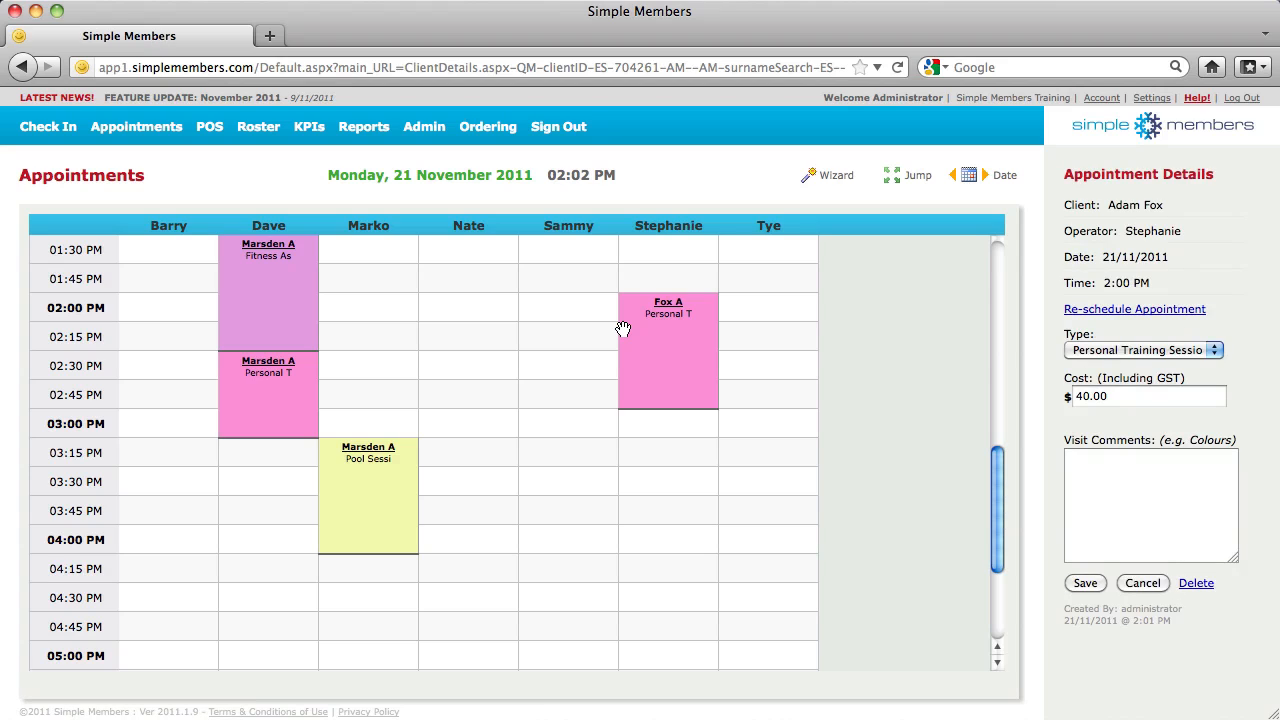
pyautogui.click(1133, 510)
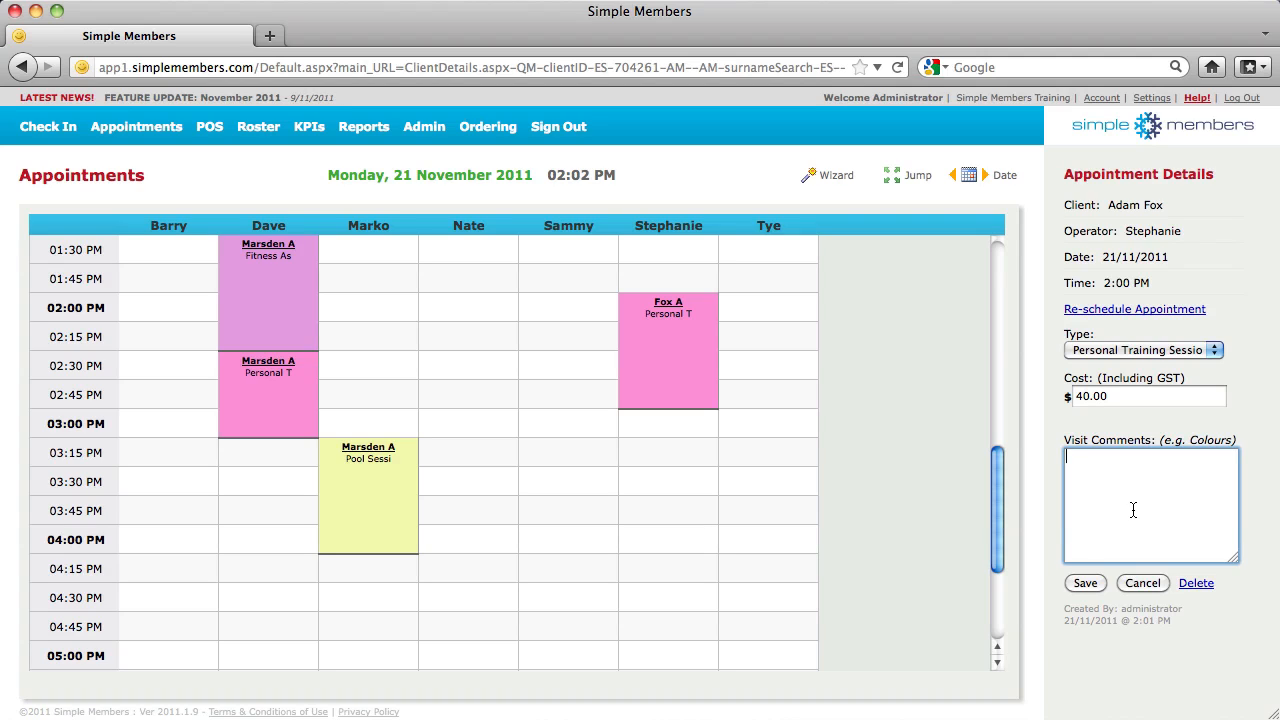
pyautogui.write('We did lots of things')
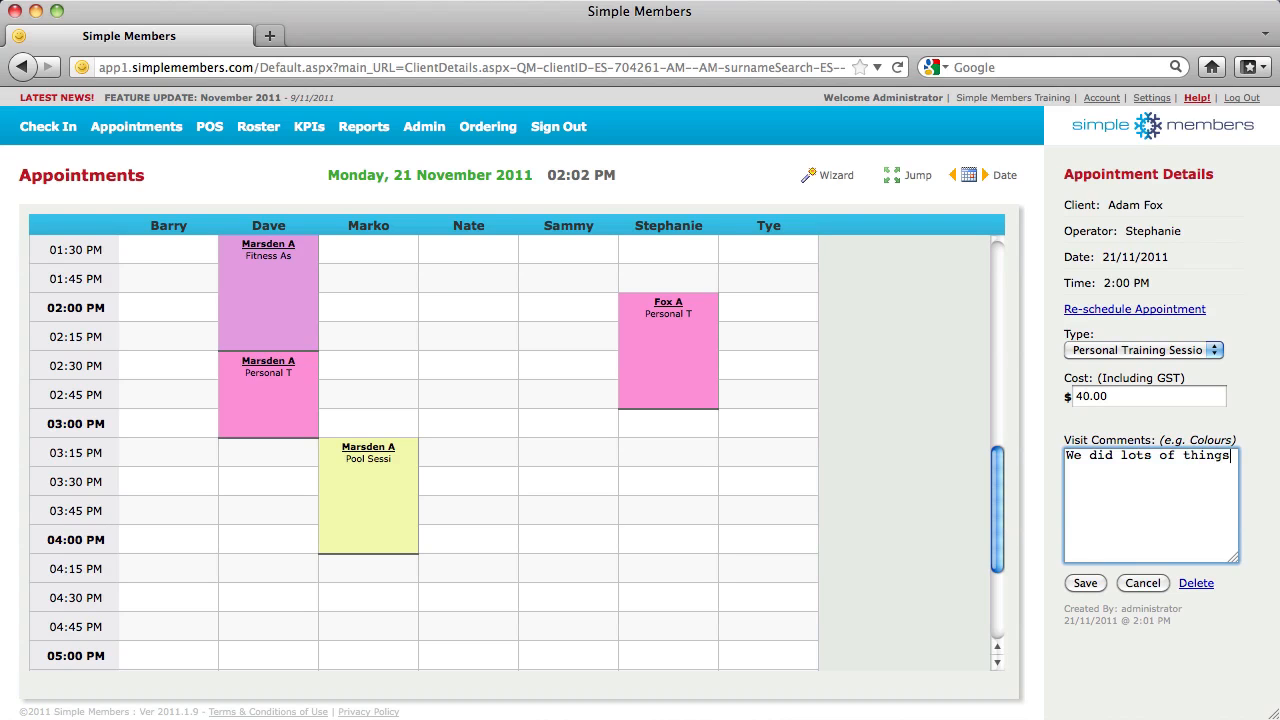
pyautogui.click(1090, 584)
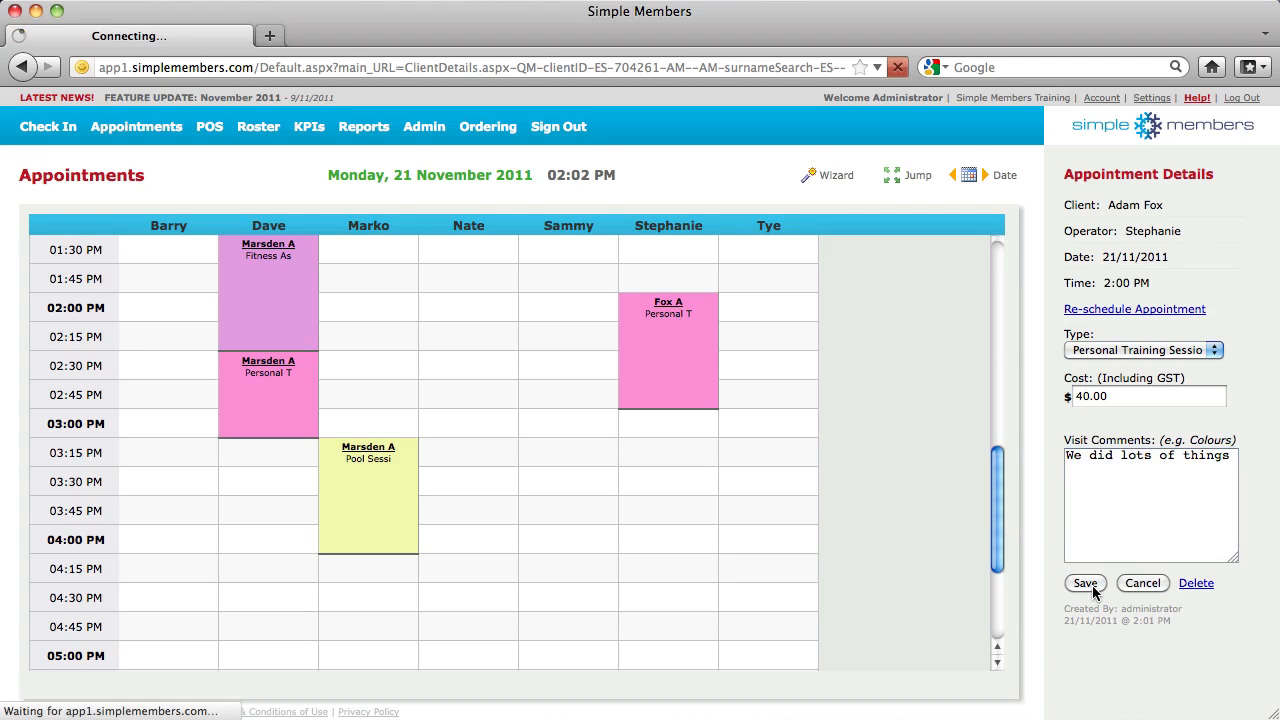
pyautogui.click(668, 308)
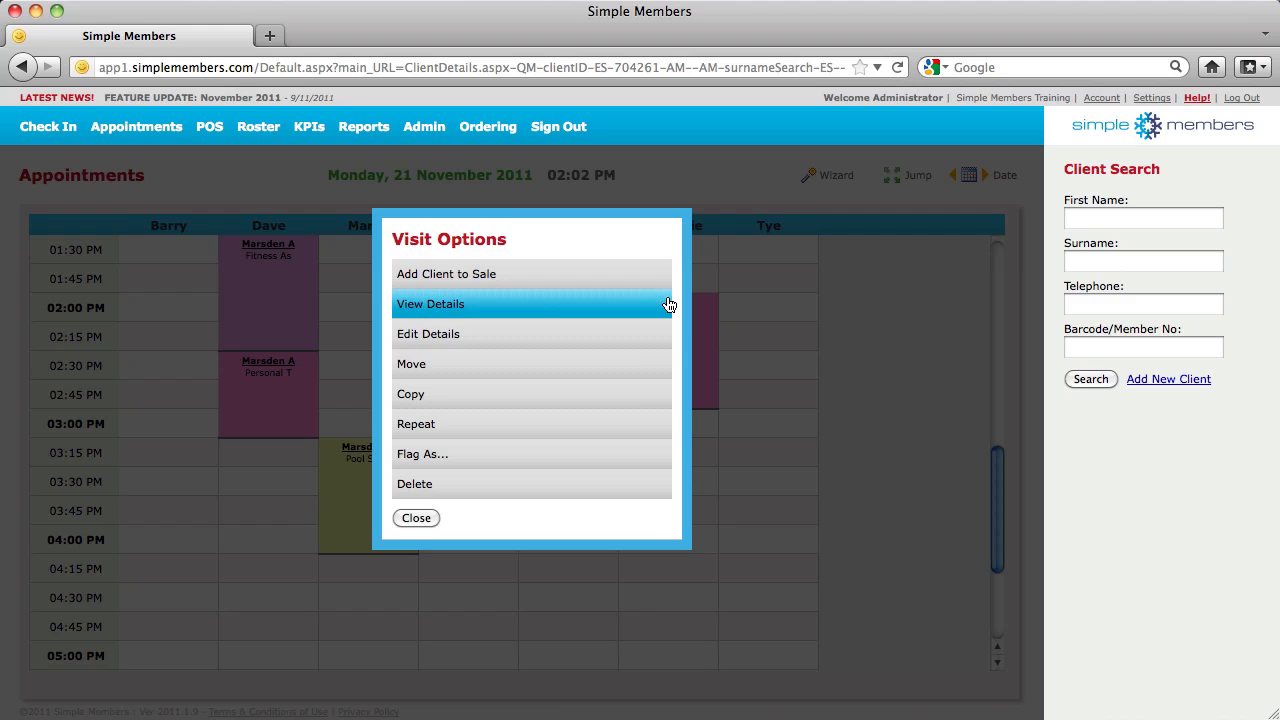
# Verify the comment in the client's visit history, then return to the appointments schedule
pyautogui.click(546, 311)
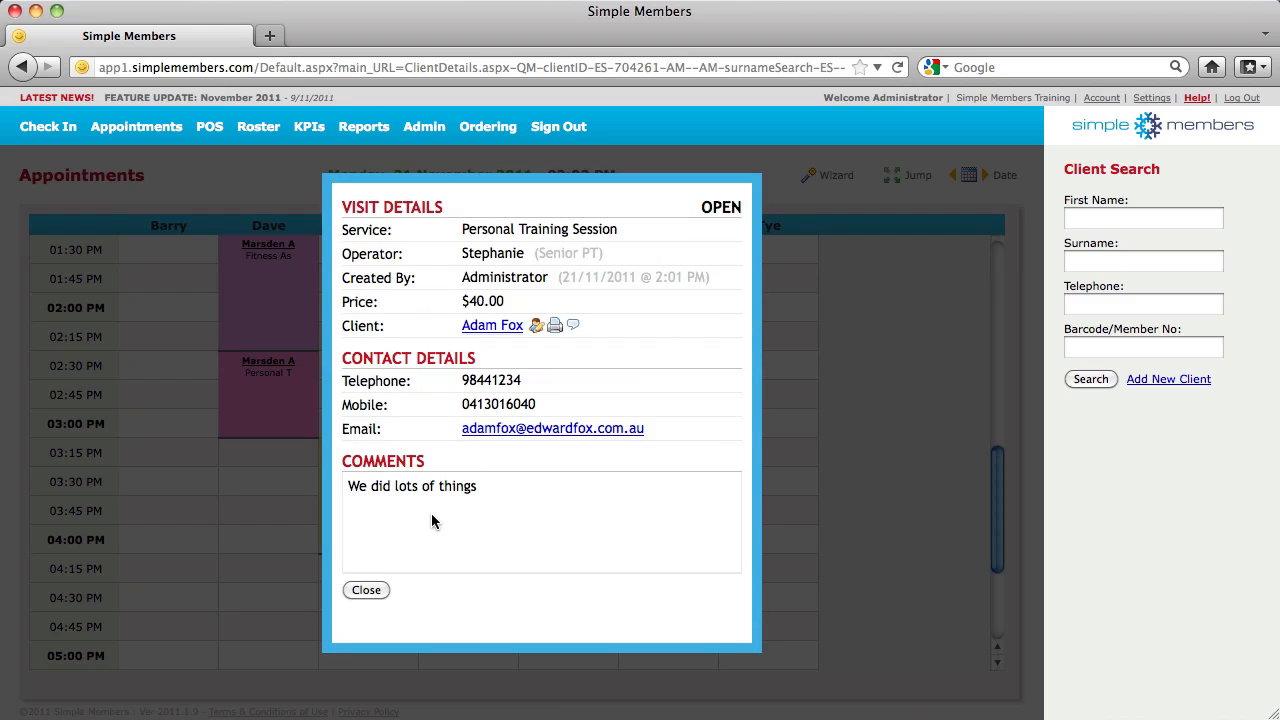
pyautogui.click(482, 328)
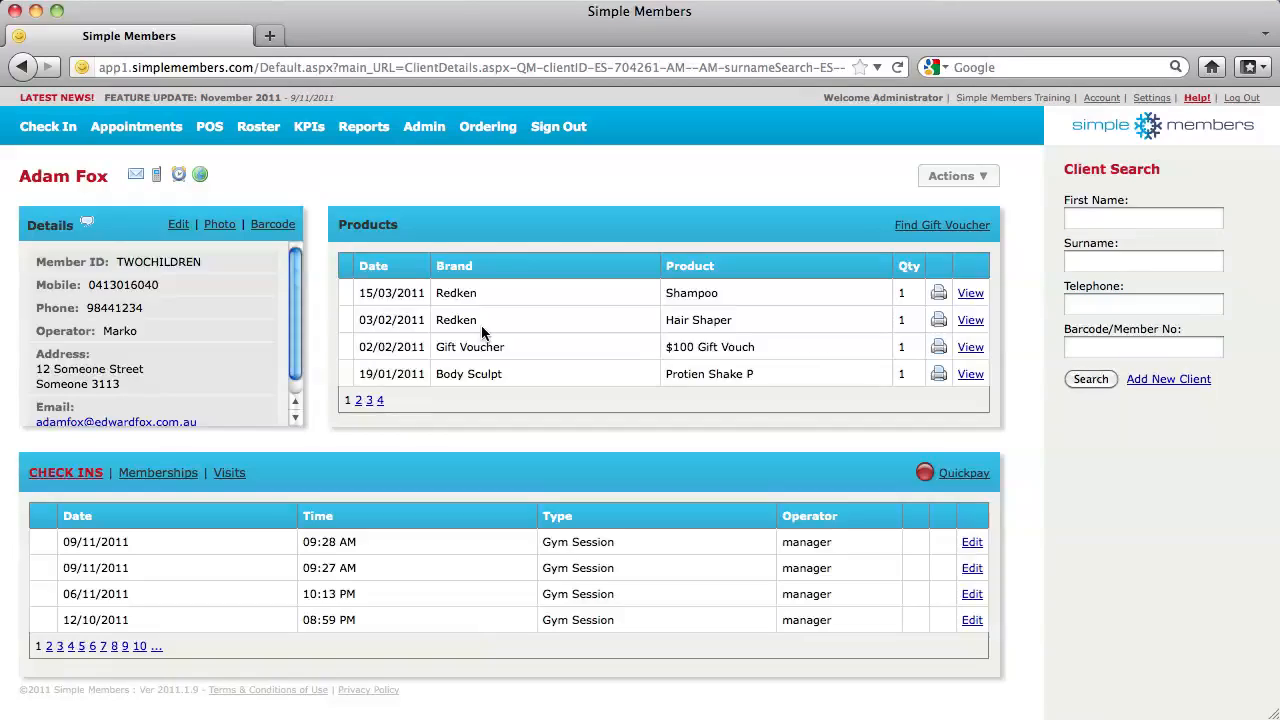
pyautogui.click(228, 474)
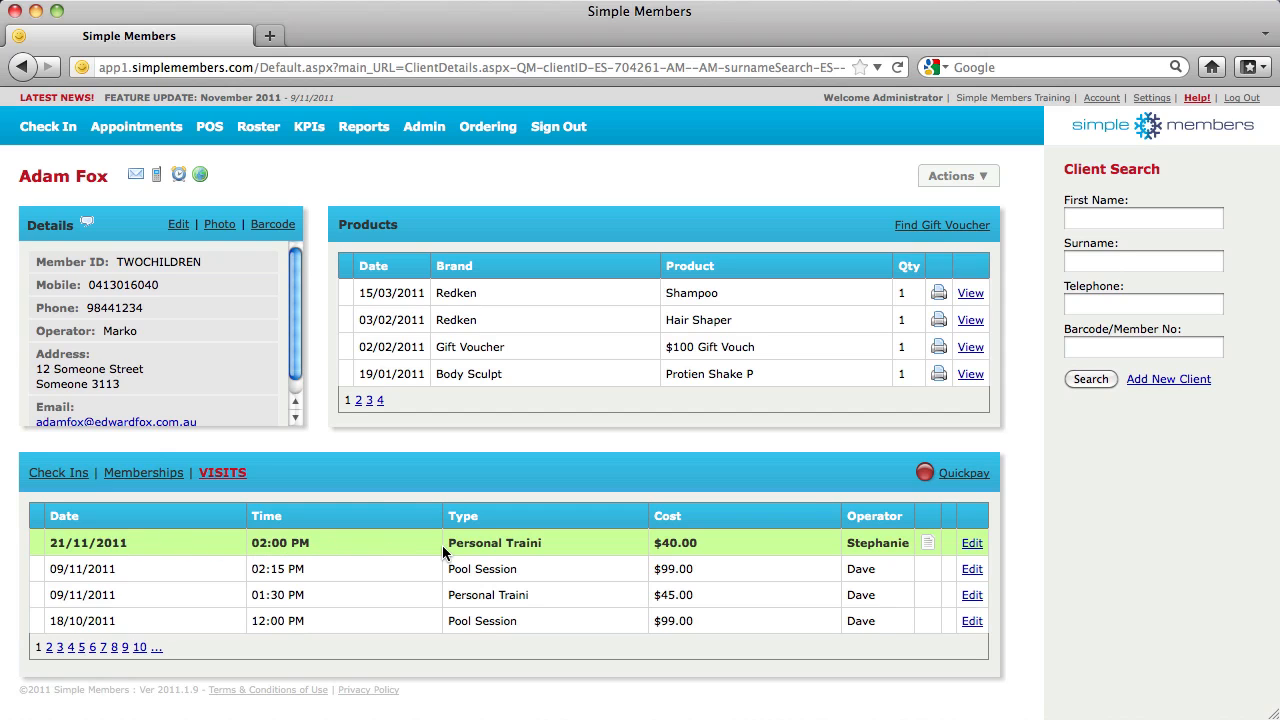
pyautogui.click(928, 543)
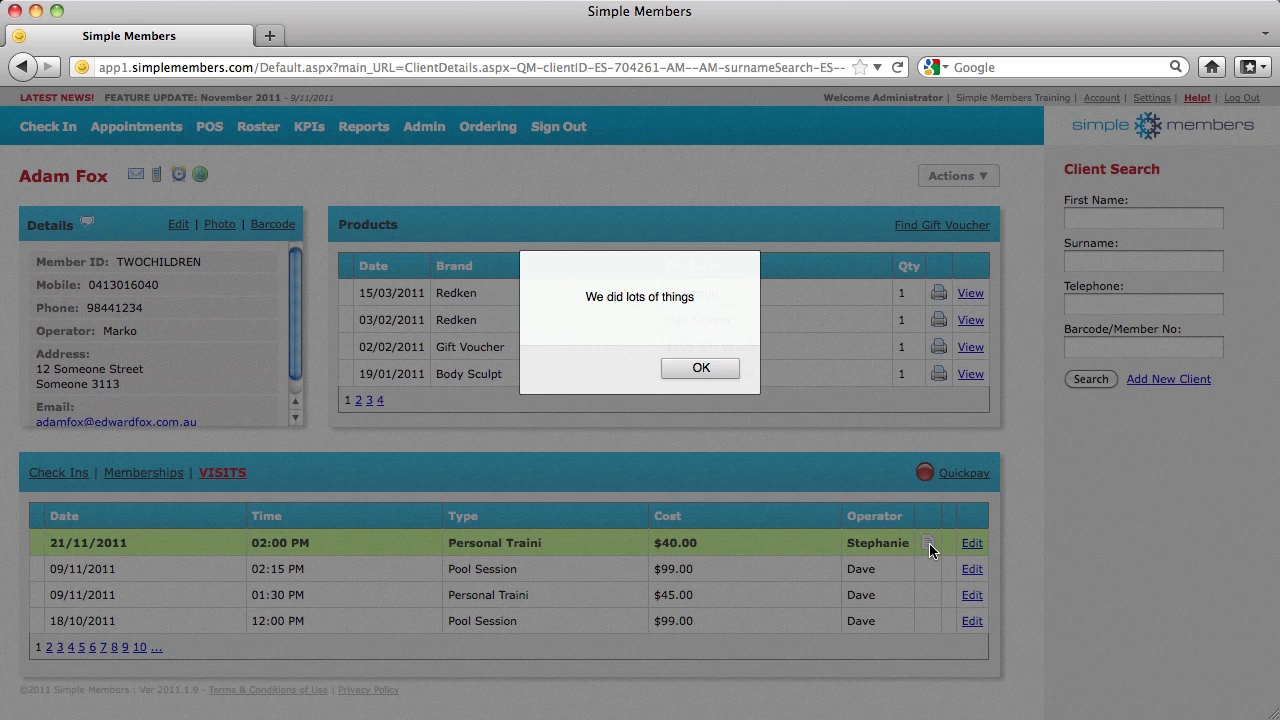
pyautogui.click(697, 368)
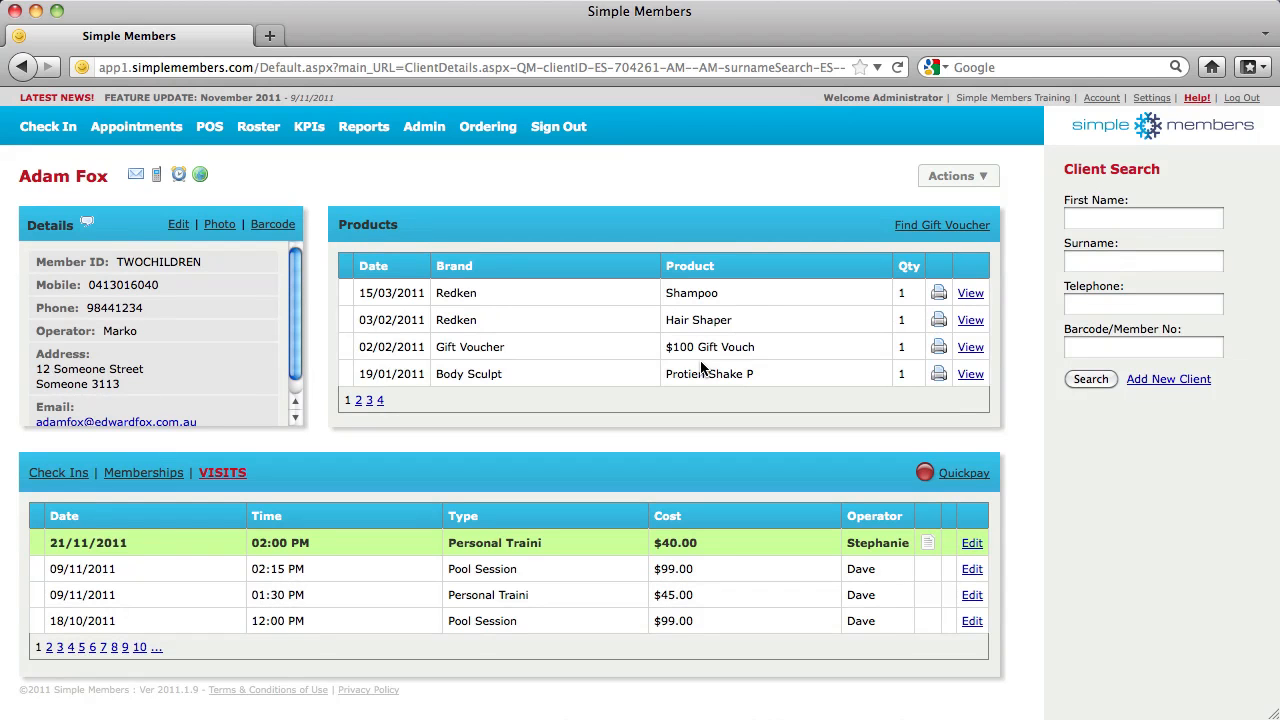
pyautogui.click(168, 480)
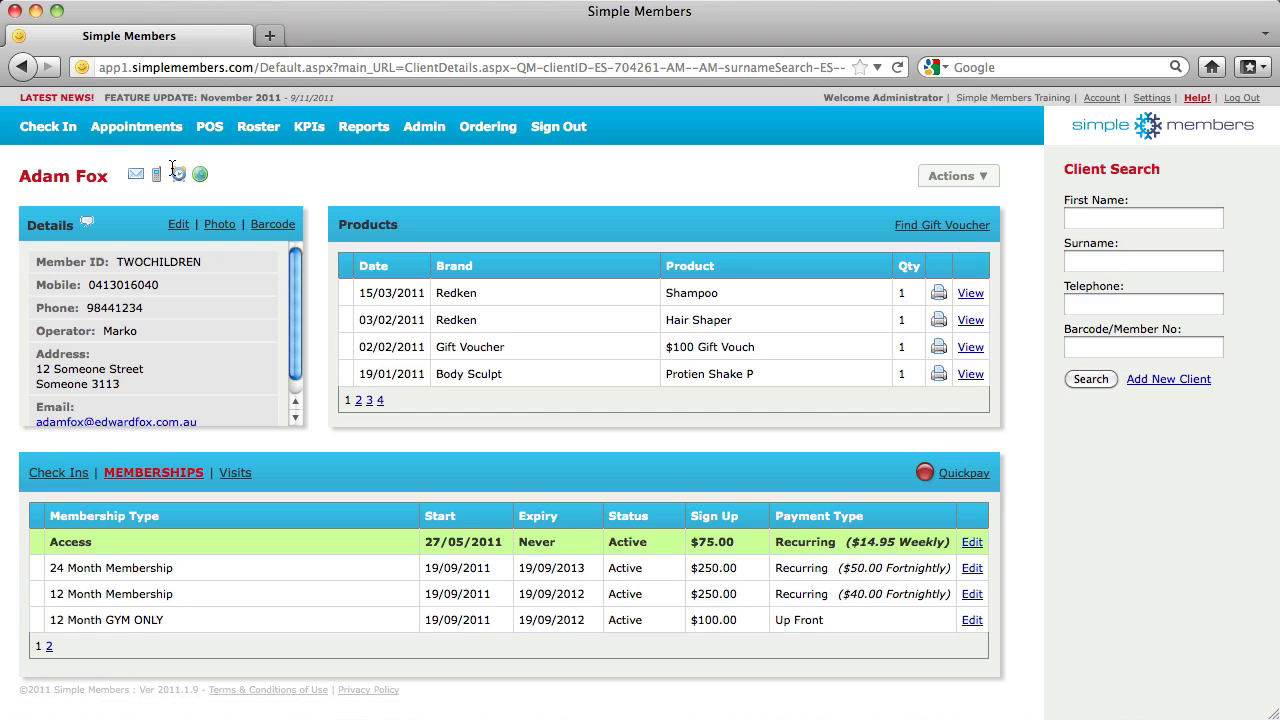
pyautogui.click(168, 126)
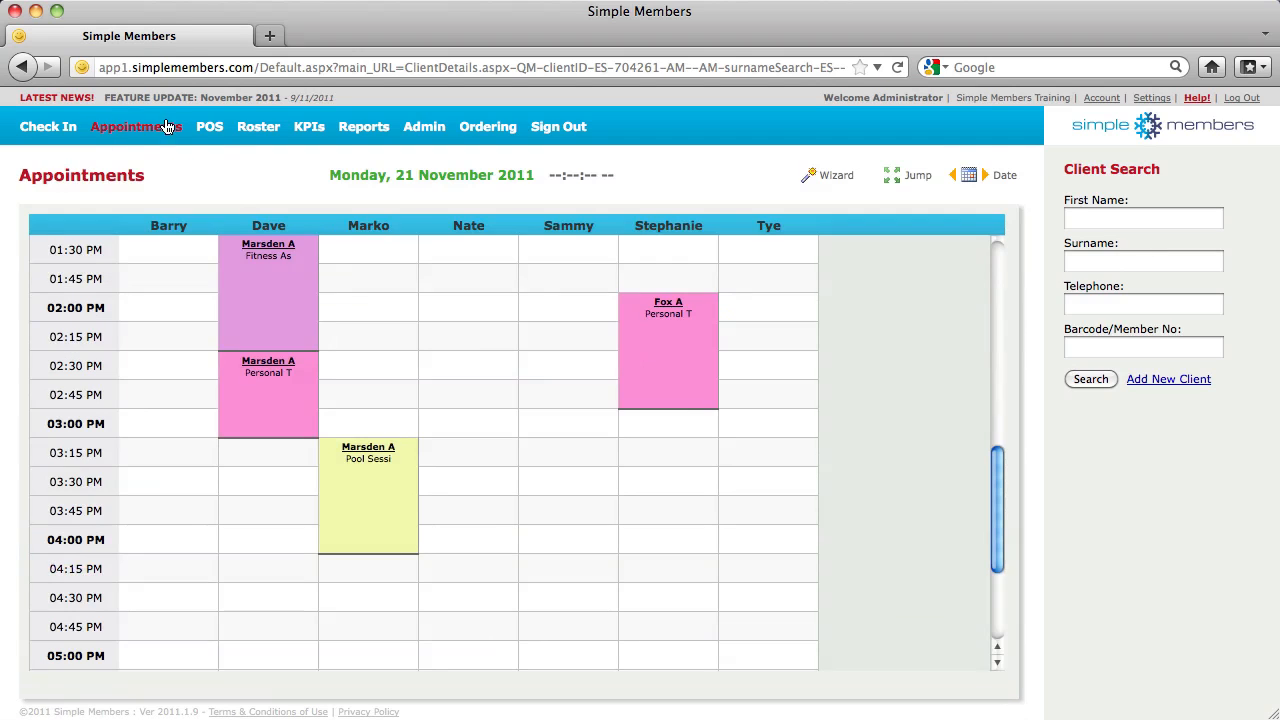
# Move the booking to 2:30 PM in the second staff column on Tuesday 22 November
pyautogui.click(672, 307)
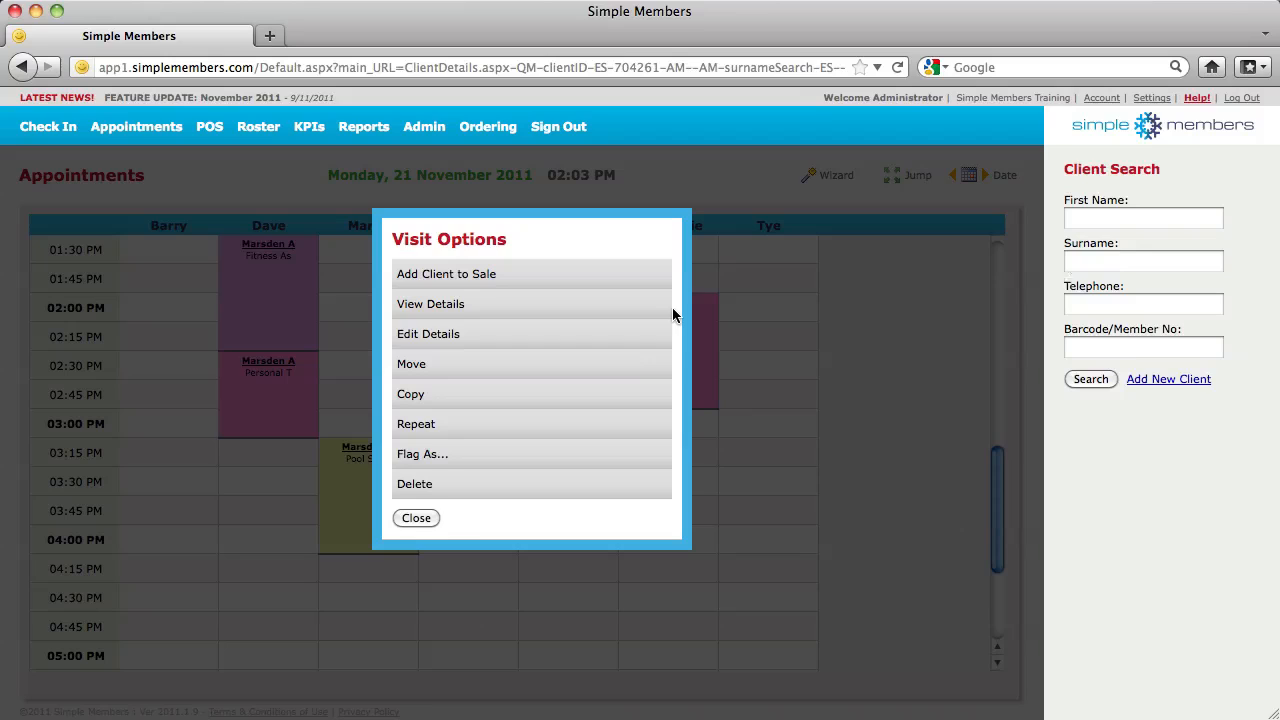
pyautogui.click(553, 363)
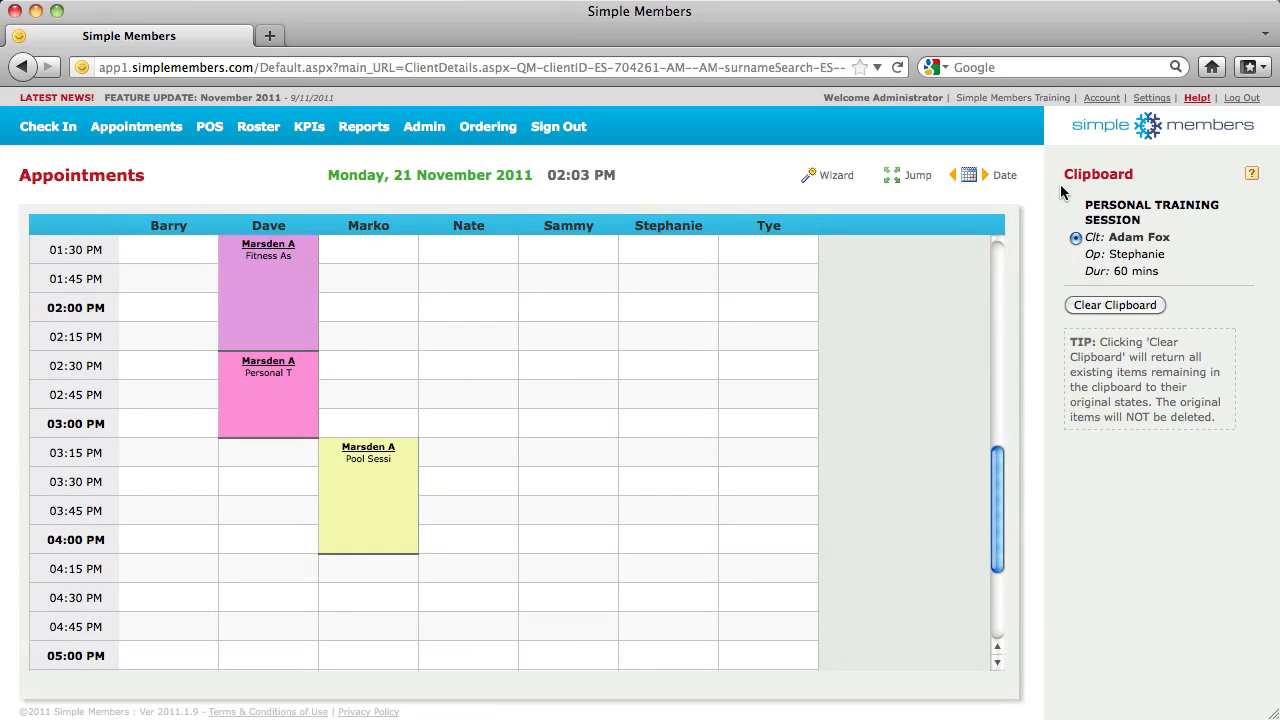
pyautogui.click(988, 179)
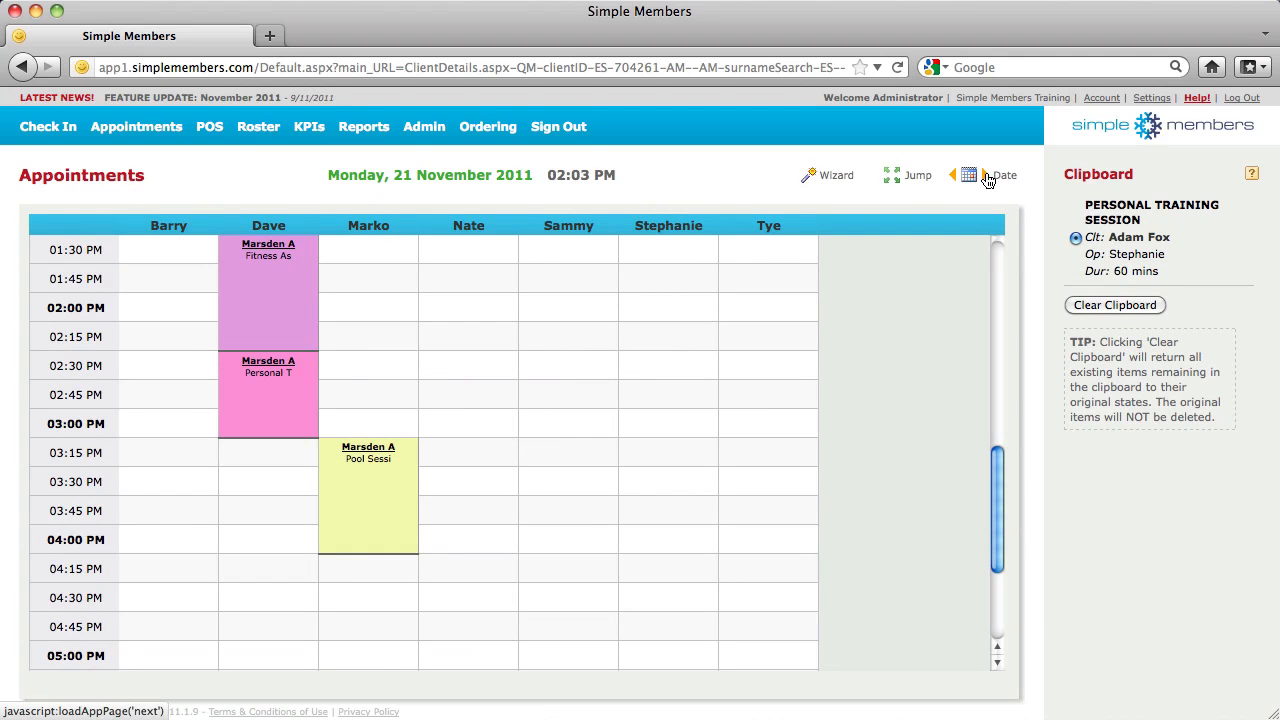
pyautogui.click(968, 177)
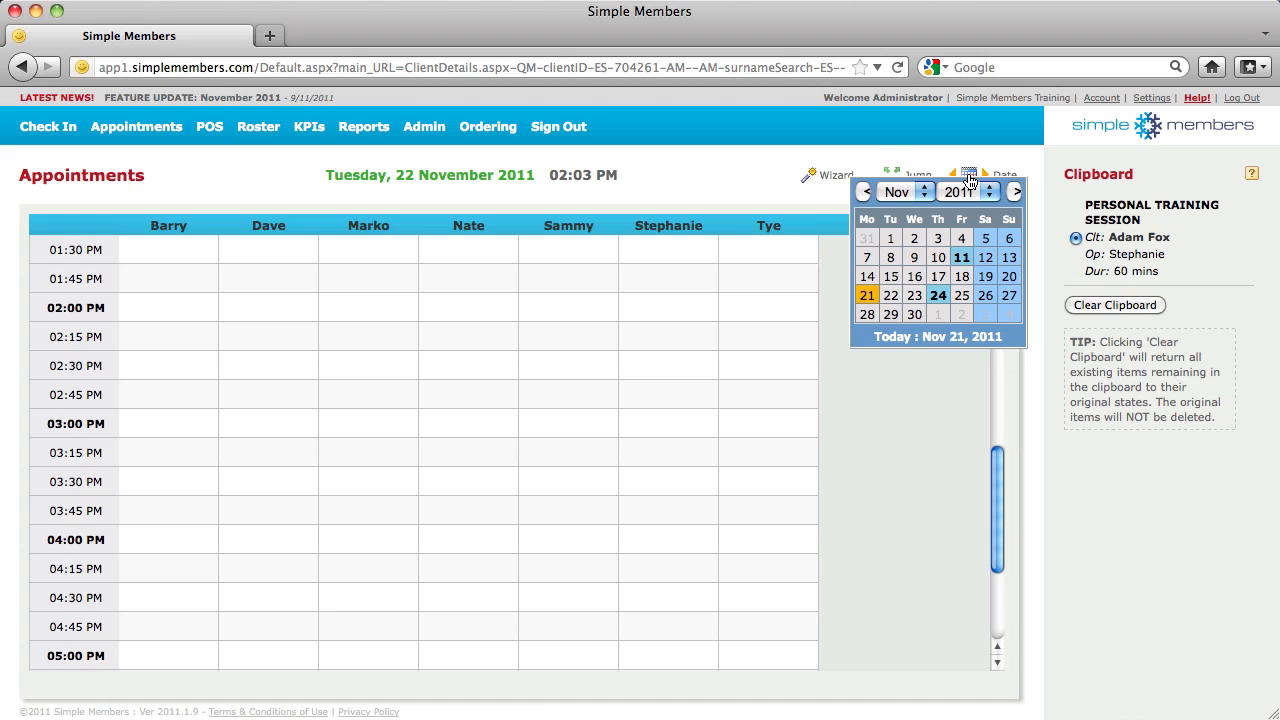
pyautogui.click(968, 177)
pyautogui.click(281, 368)
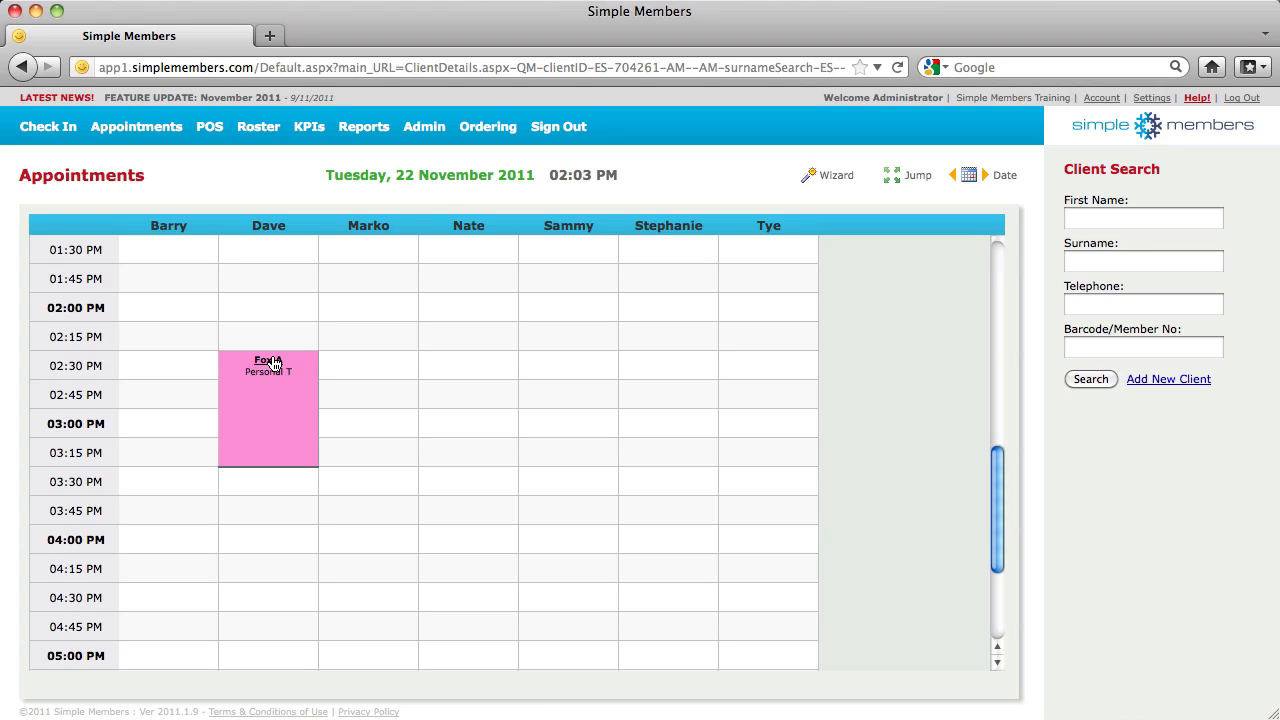
# Copy the session into the fourth staff column at 2:30 PM
pyautogui.click(274, 362)
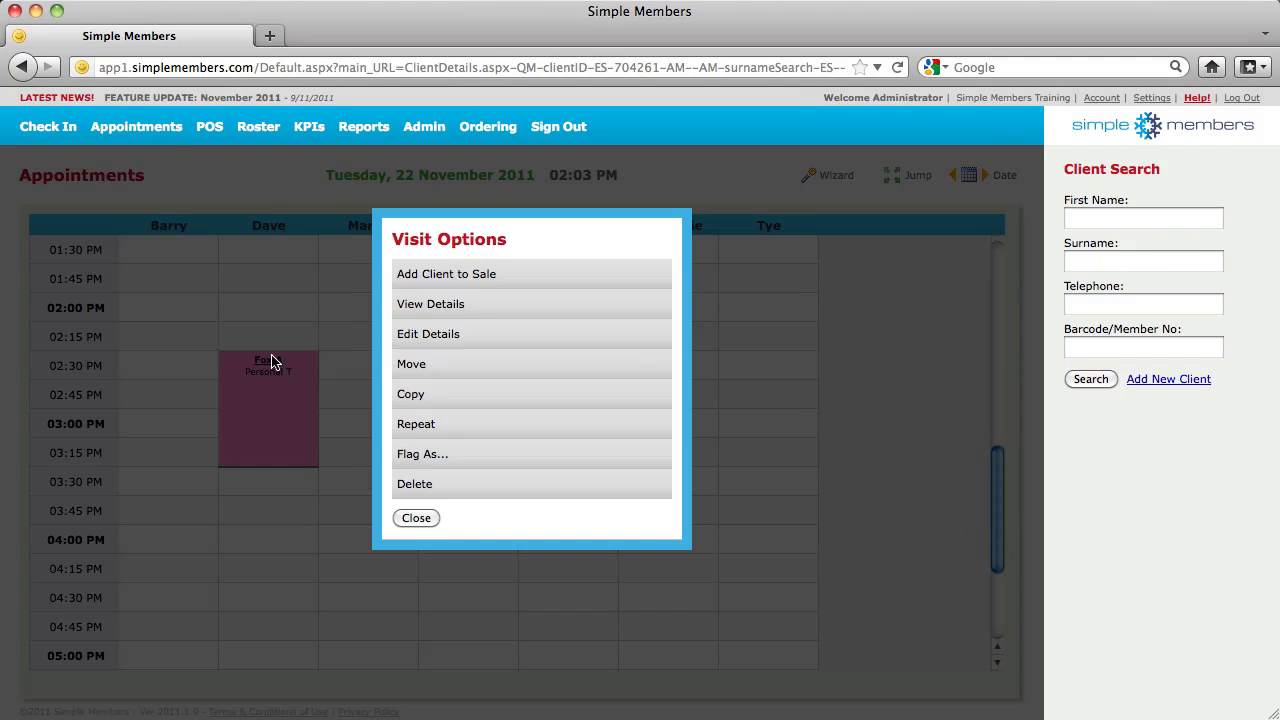
pyautogui.click(457, 395)
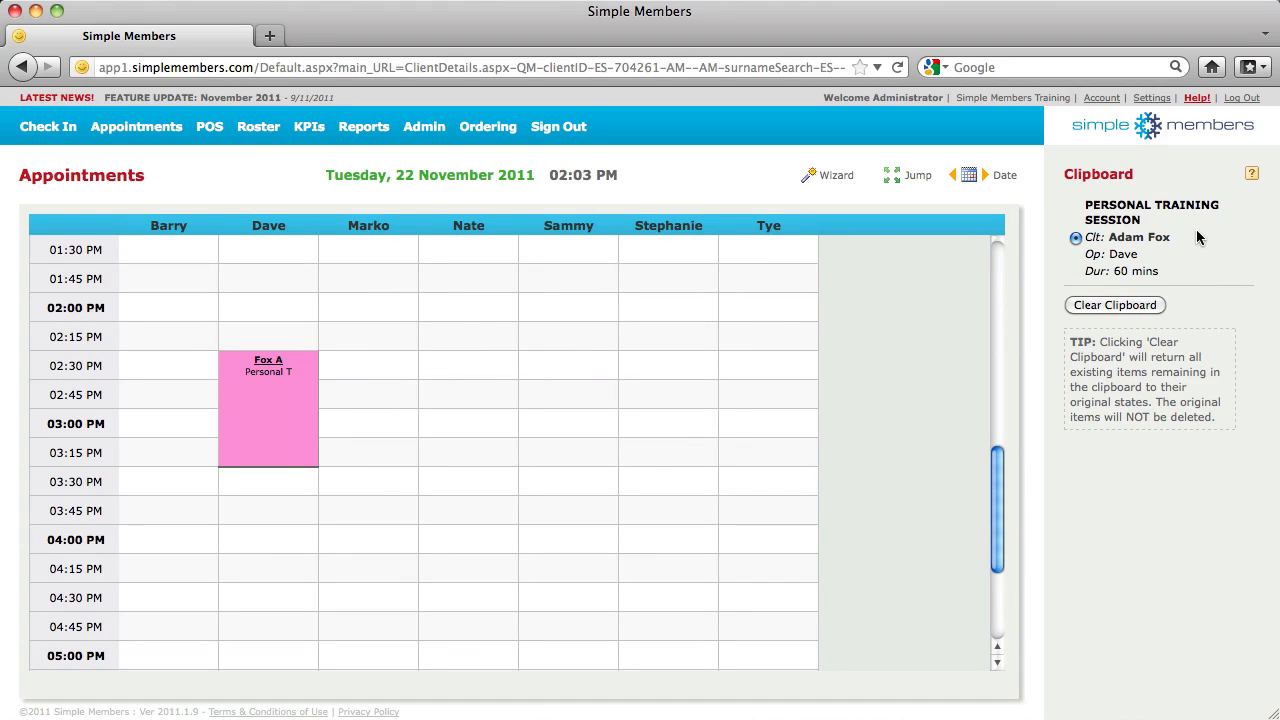
pyautogui.click(473, 362)
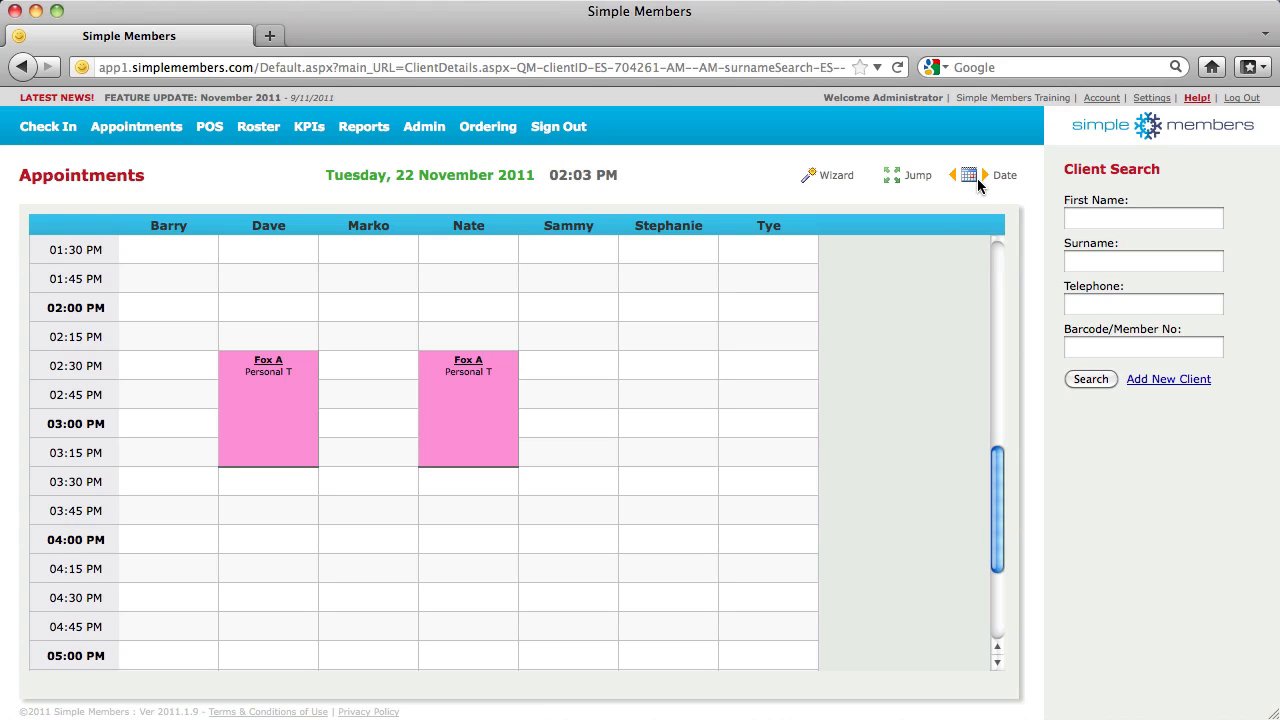
# Try a weekly repeat for 1 week on the copy, then cancel without applying it
pyautogui.click(476, 363)
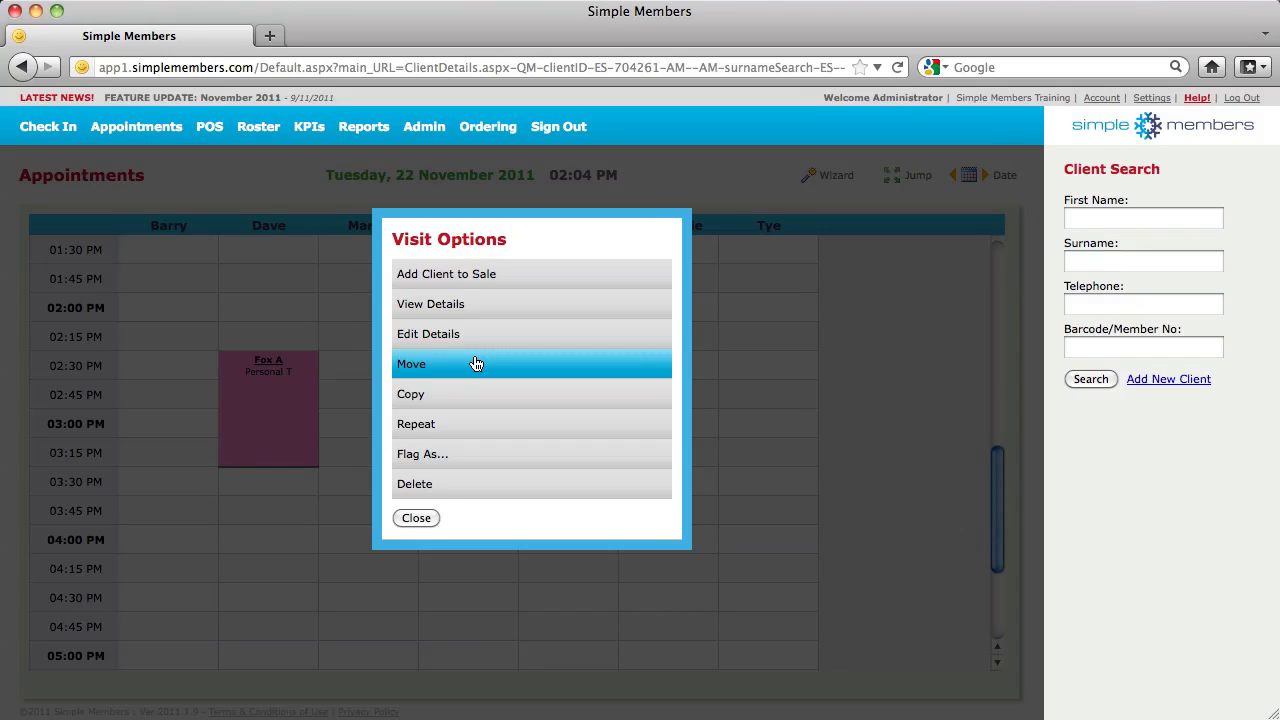
pyautogui.click(476, 425)
pyautogui.click(508, 417)
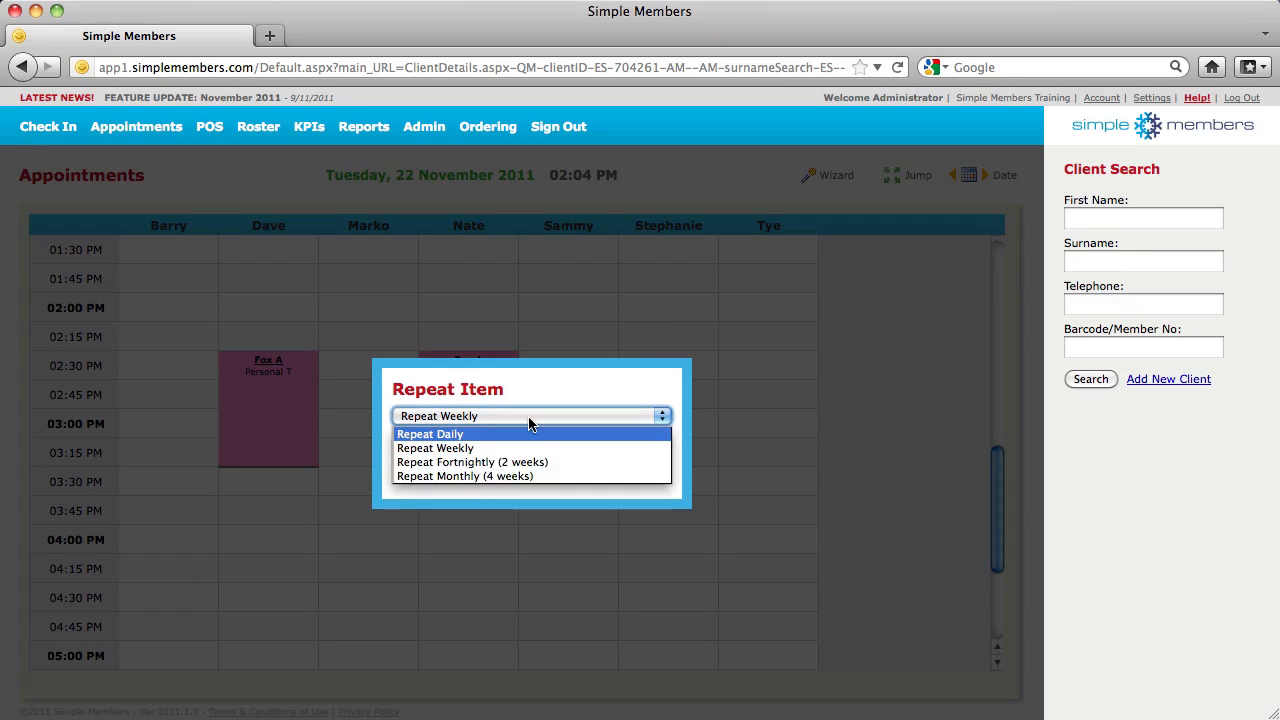
pyautogui.click(515, 448)
pyautogui.click(521, 442)
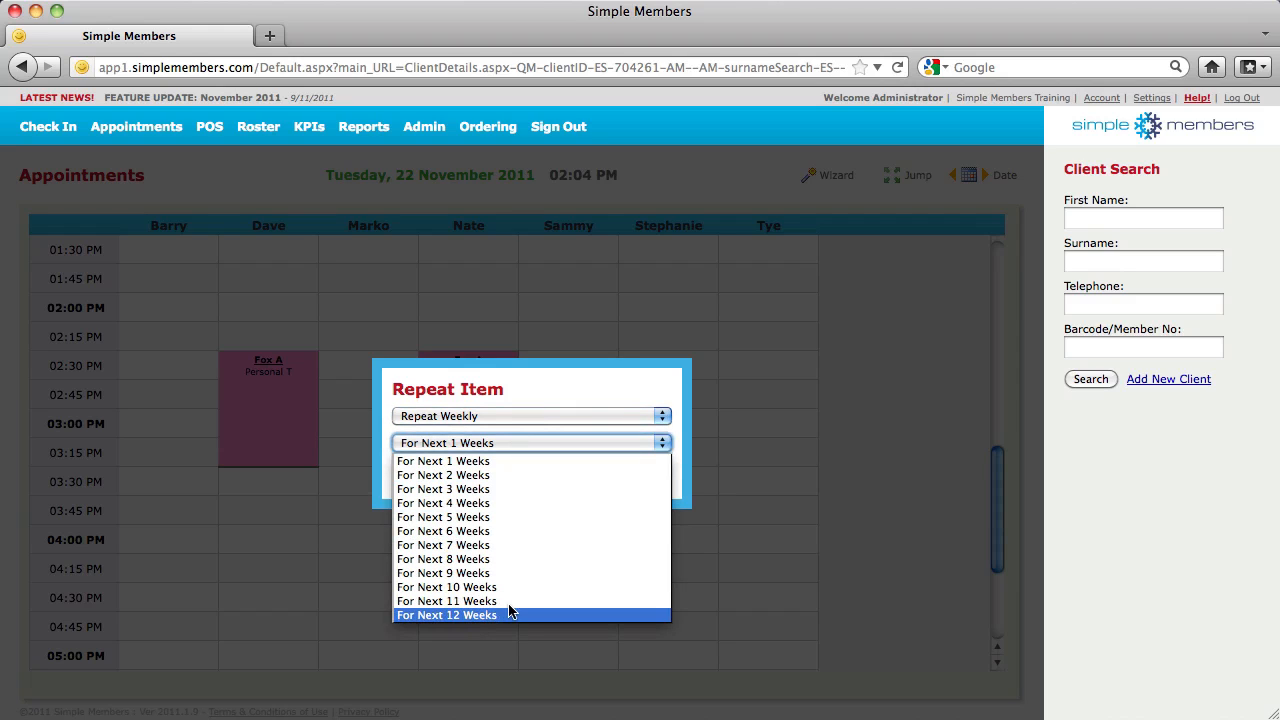
pyautogui.click(553, 443)
pyautogui.click(491, 470)
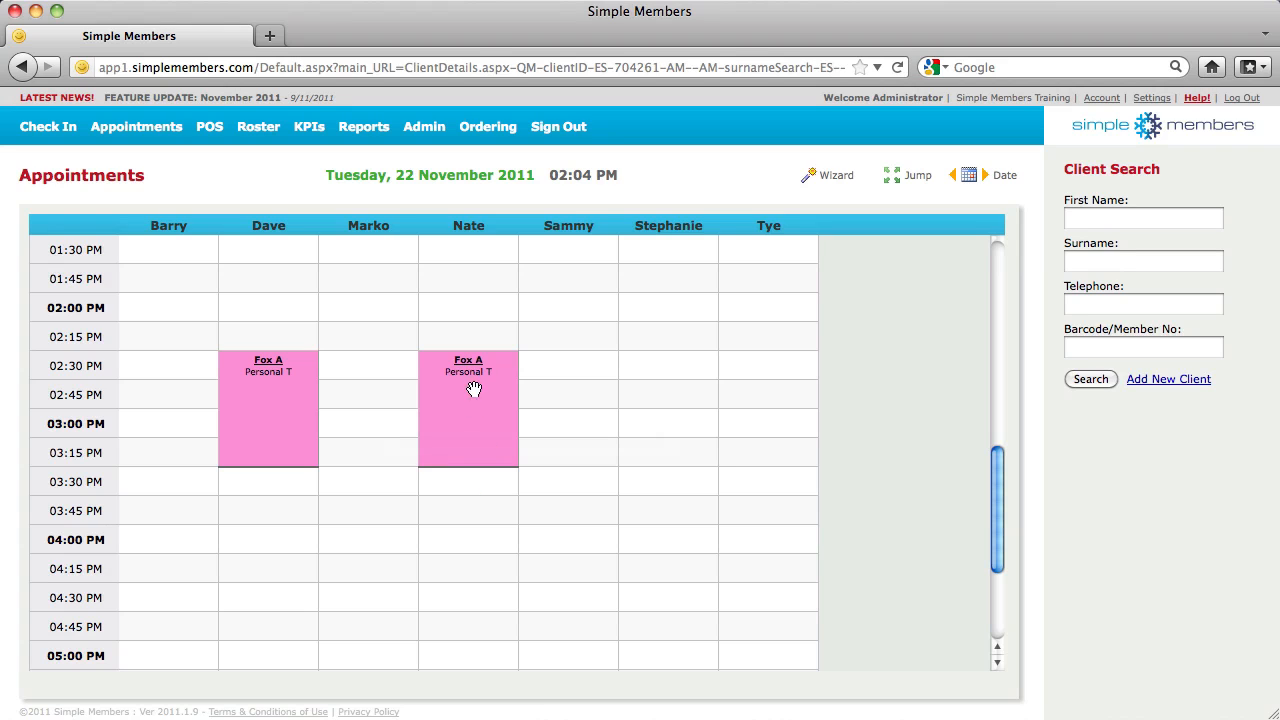
pyautogui.click(479, 364)
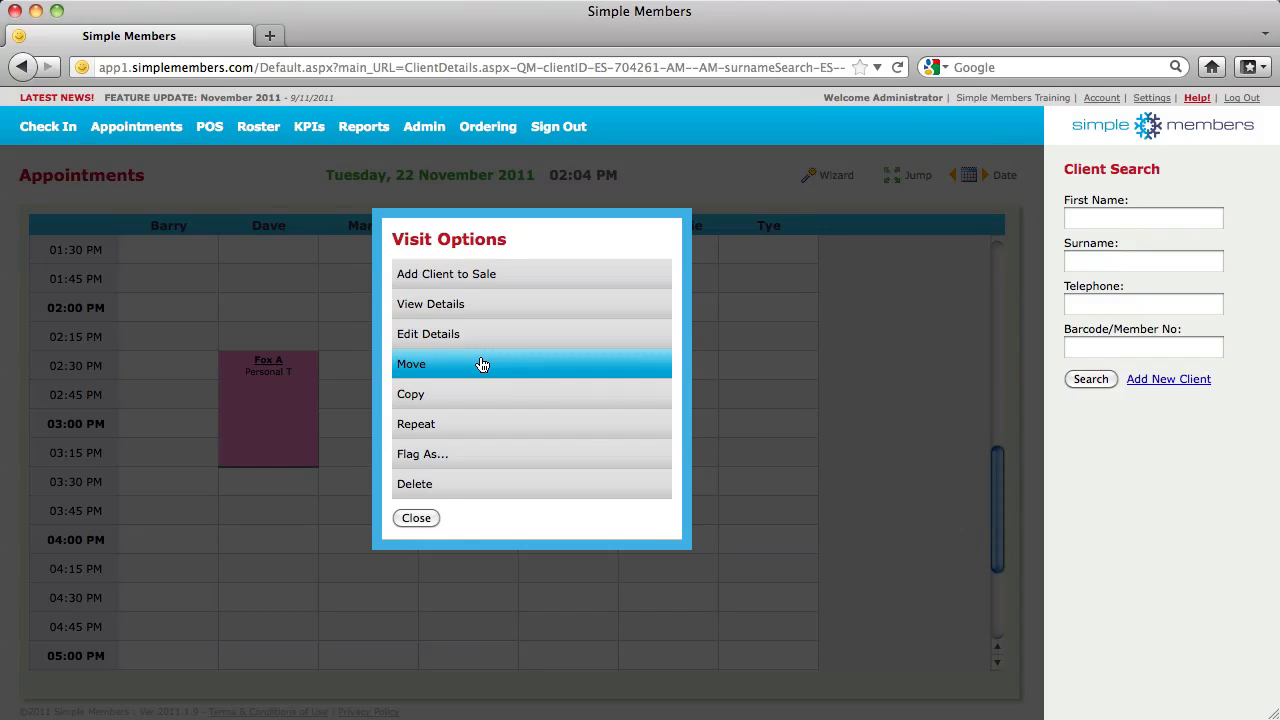
# Flag the copied 2:30 PM session in the fourth staff column as VIP
pyautogui.click(481, 452)
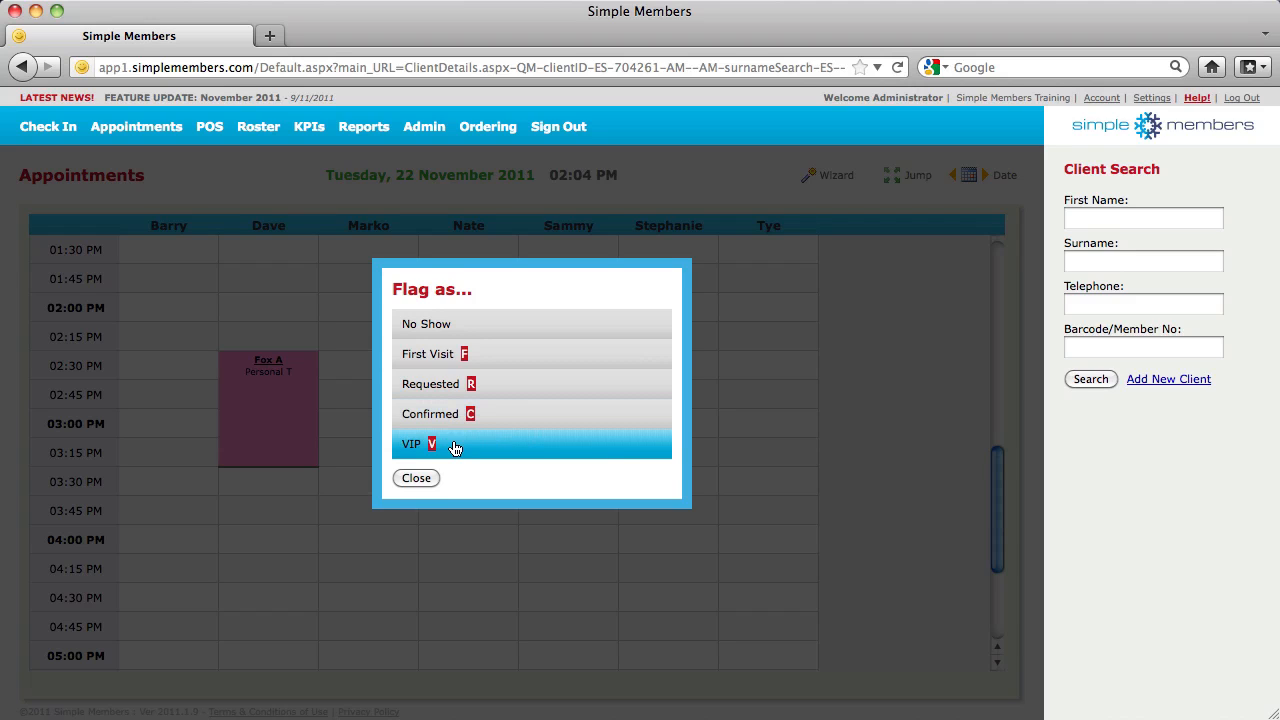
pyautogui.click(416, 477)
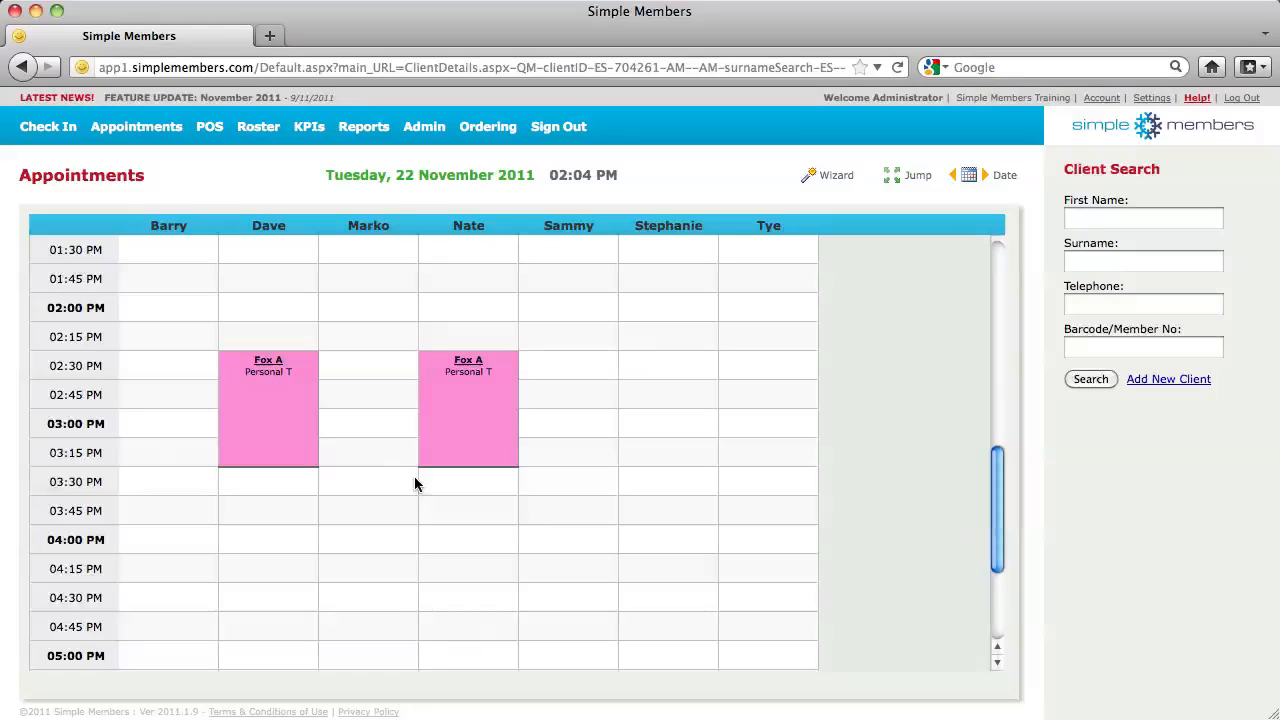
pyautogui.click(468, 366)
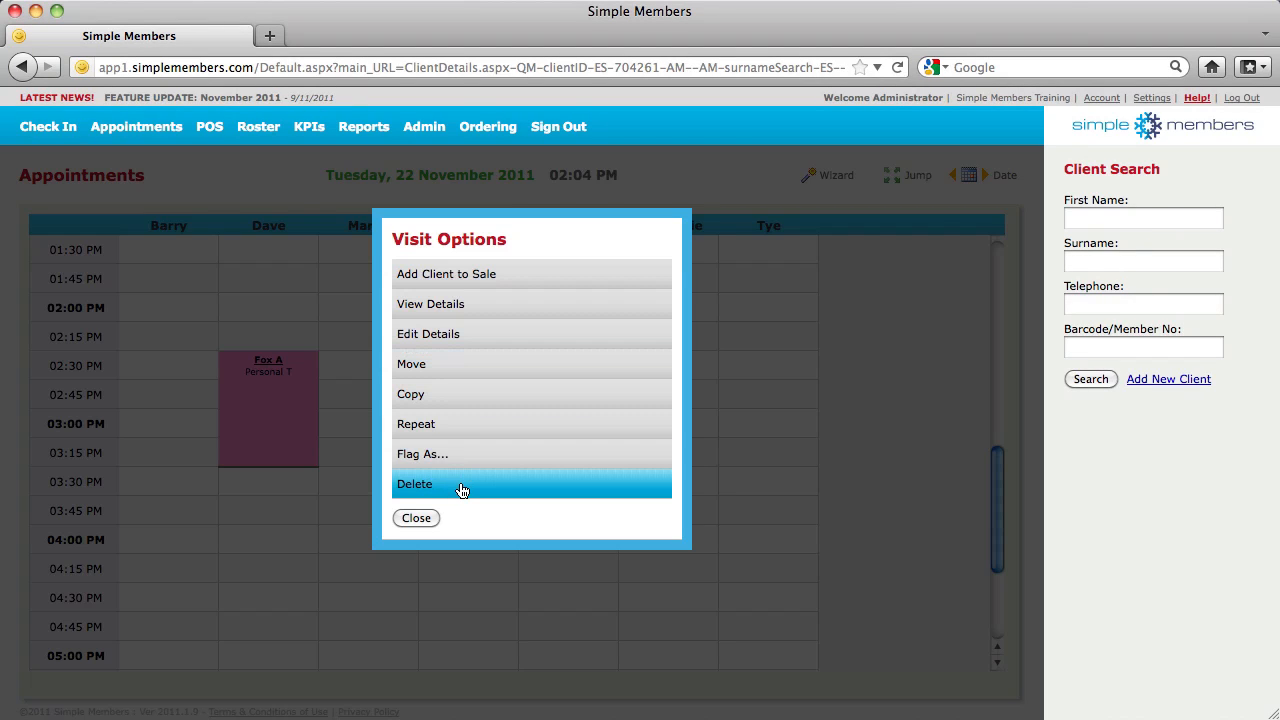
# Delete the copied session, browse to 30 November 2012, then return to today's schedule
pyautogui.click(461, 490)
pyautogui.click(686, 370)
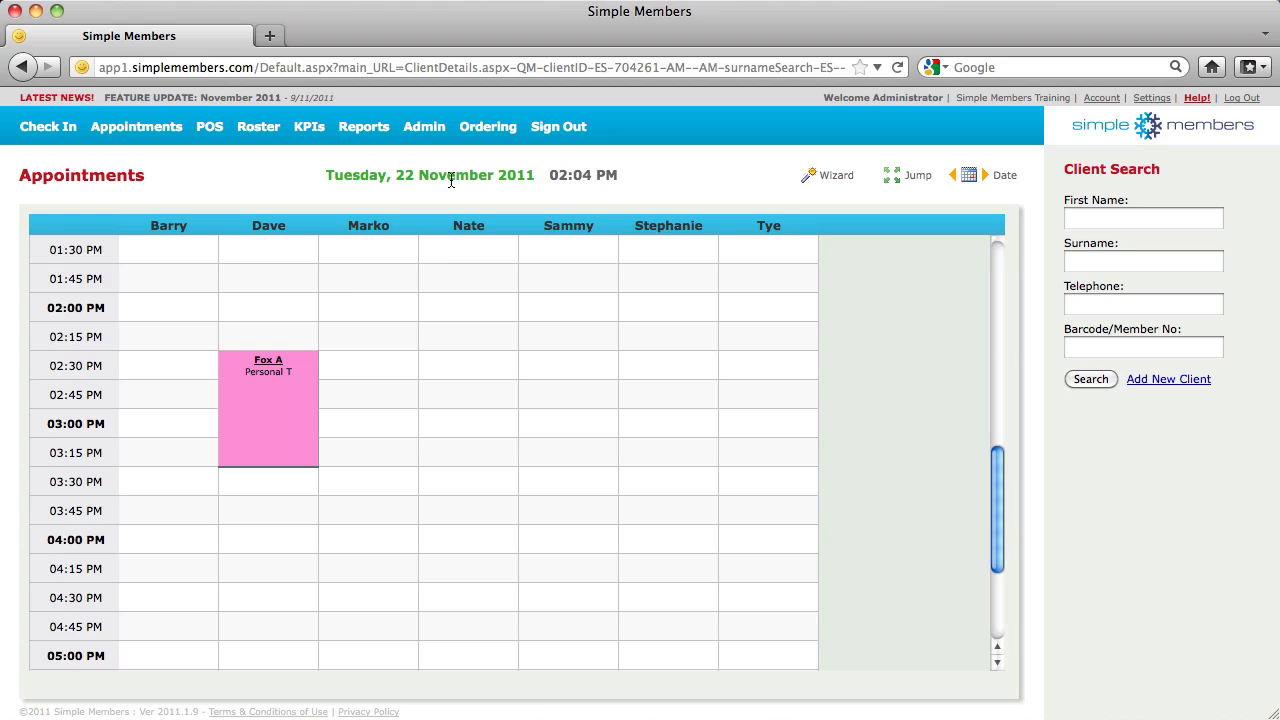
pyautogui.click(965, 178)
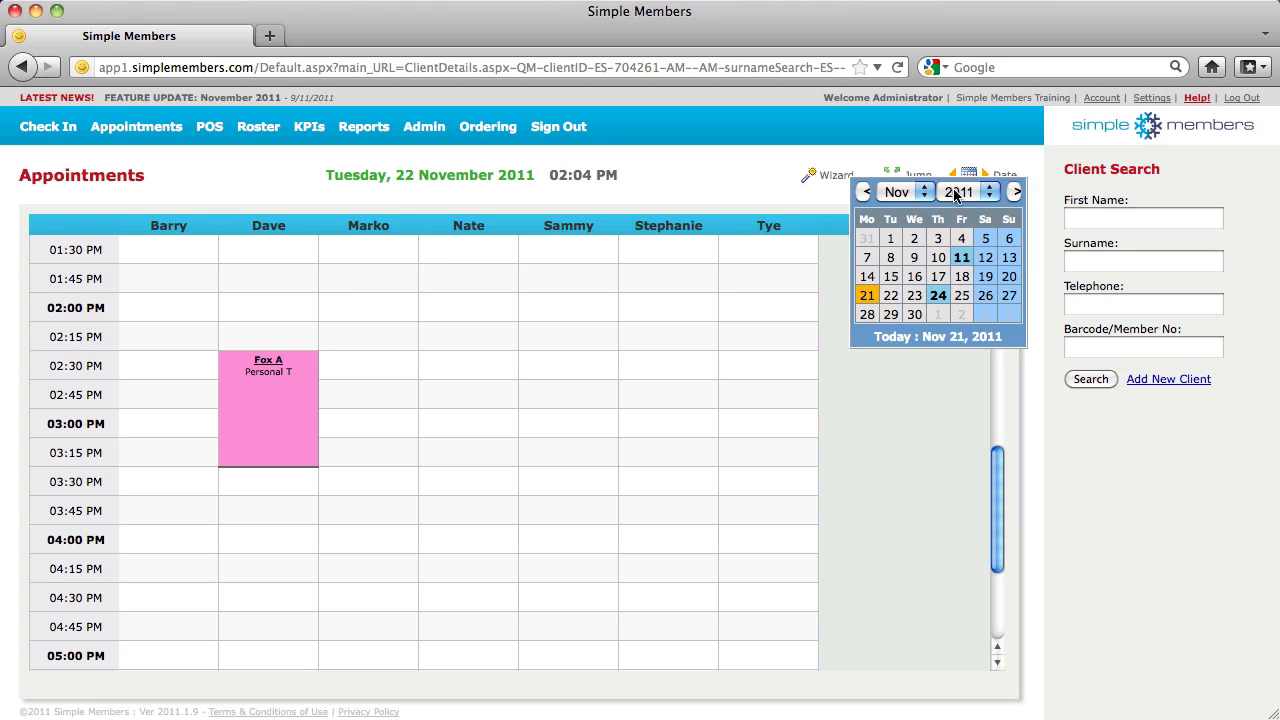
pyautogui.click(963, 191)
pyautogui.click(955, 252)
pyautogui.click(963, 191)
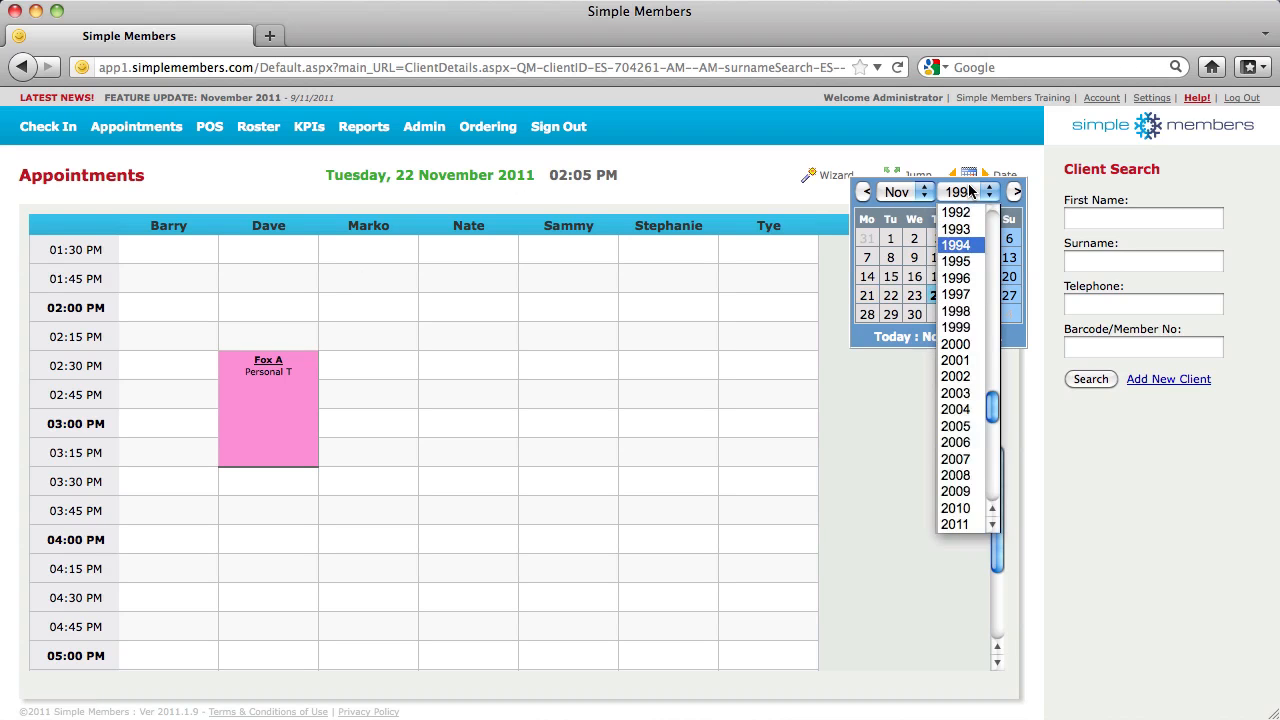
pyautogui.scroll(-2, 995, 515)
pyautogui.click(955, 508)
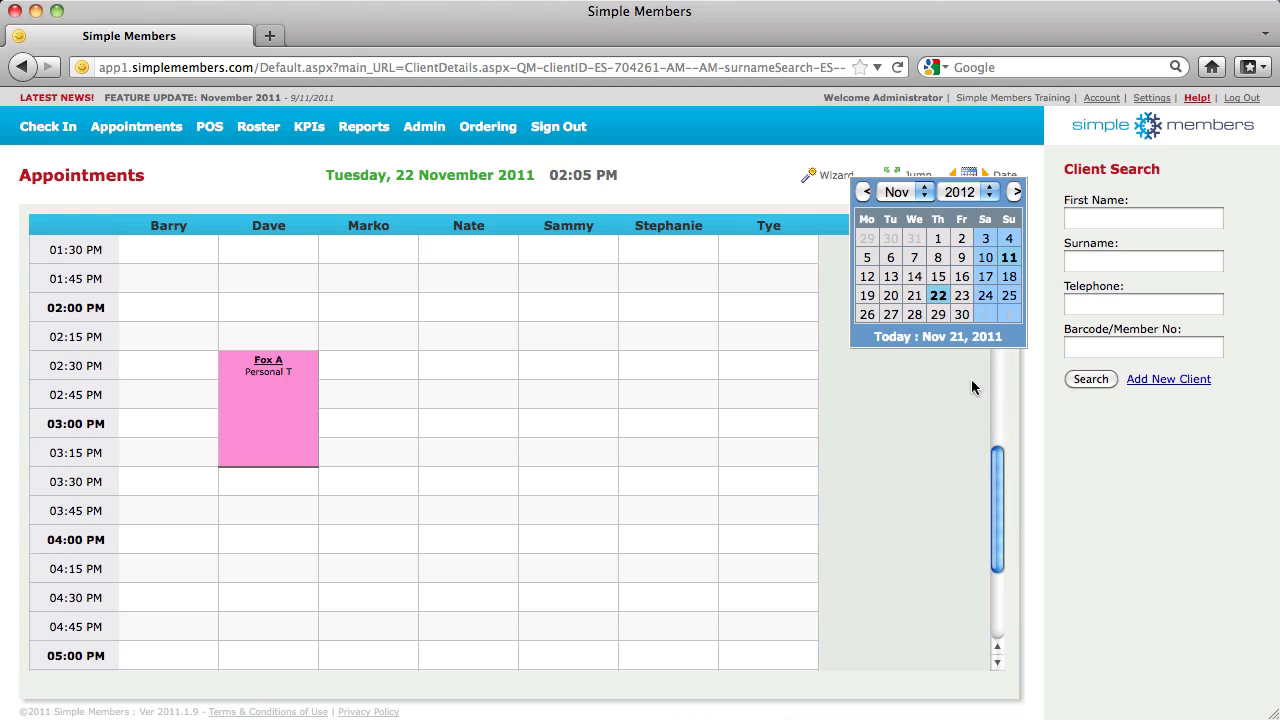
pyautogui.click(965, 313)
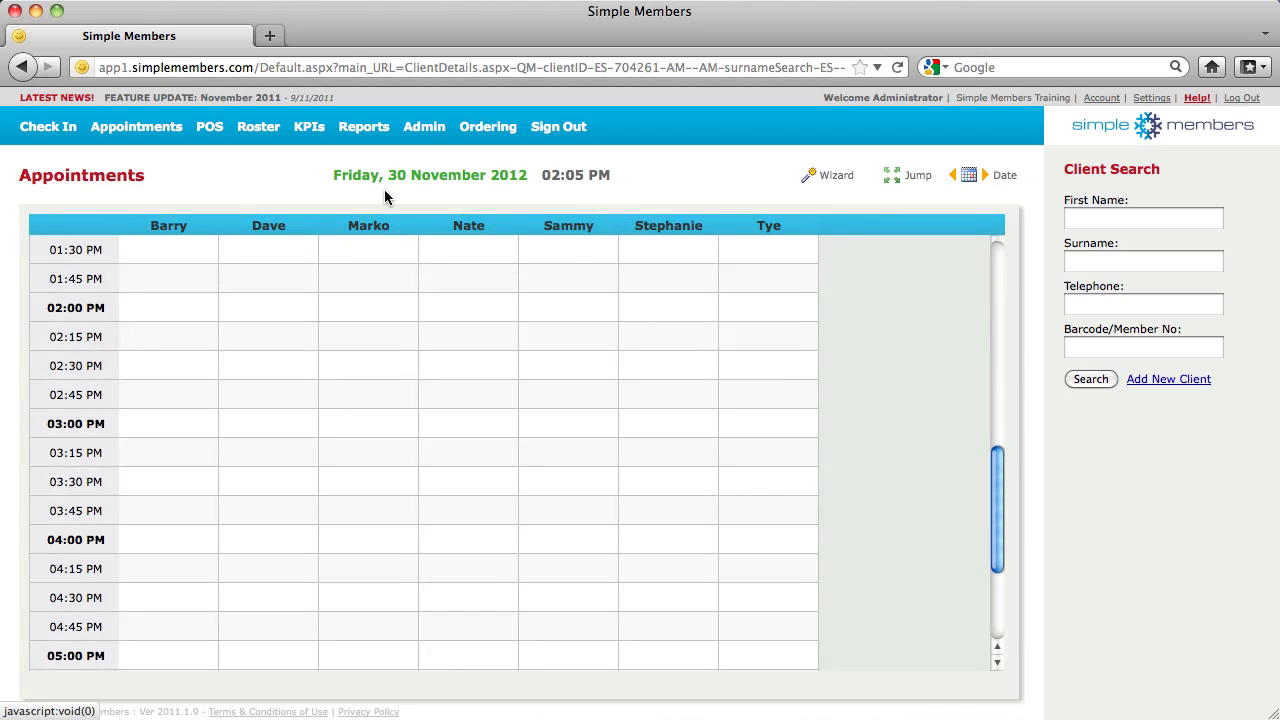
pyautogui.click(138, 128)
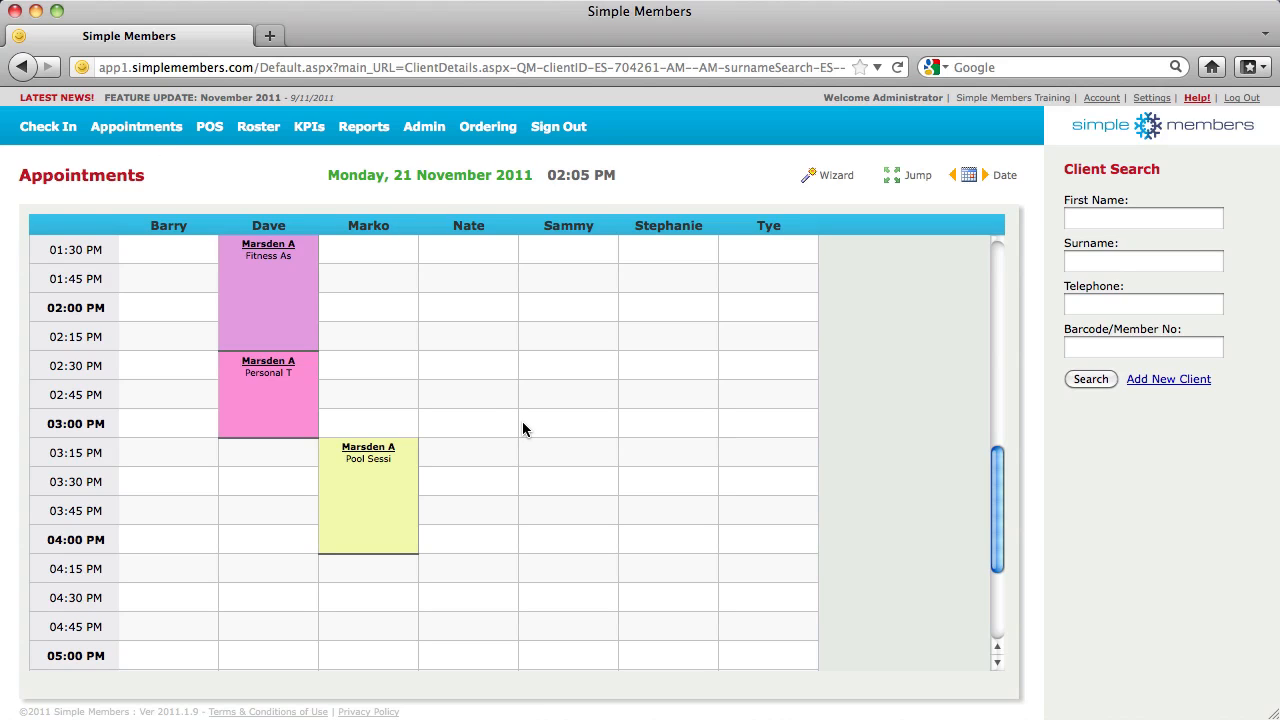
pyautogui.click(1196, 100)
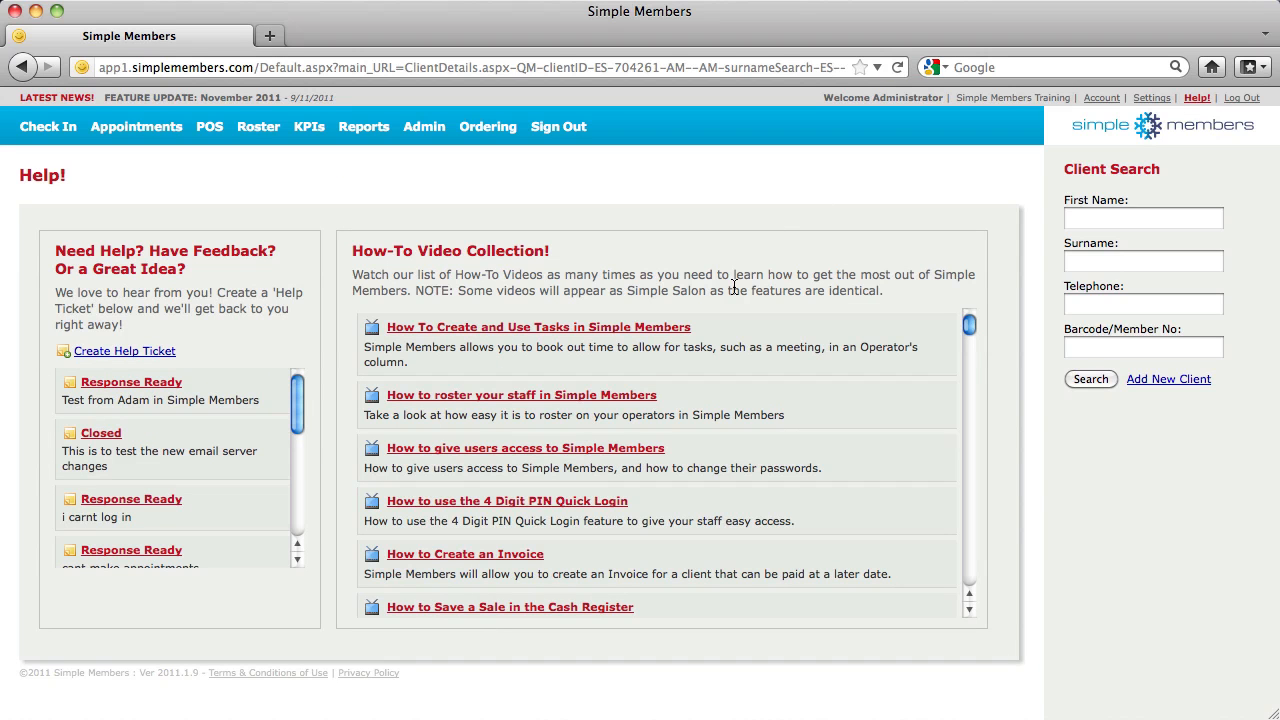
pyautogui.click(106, 352)
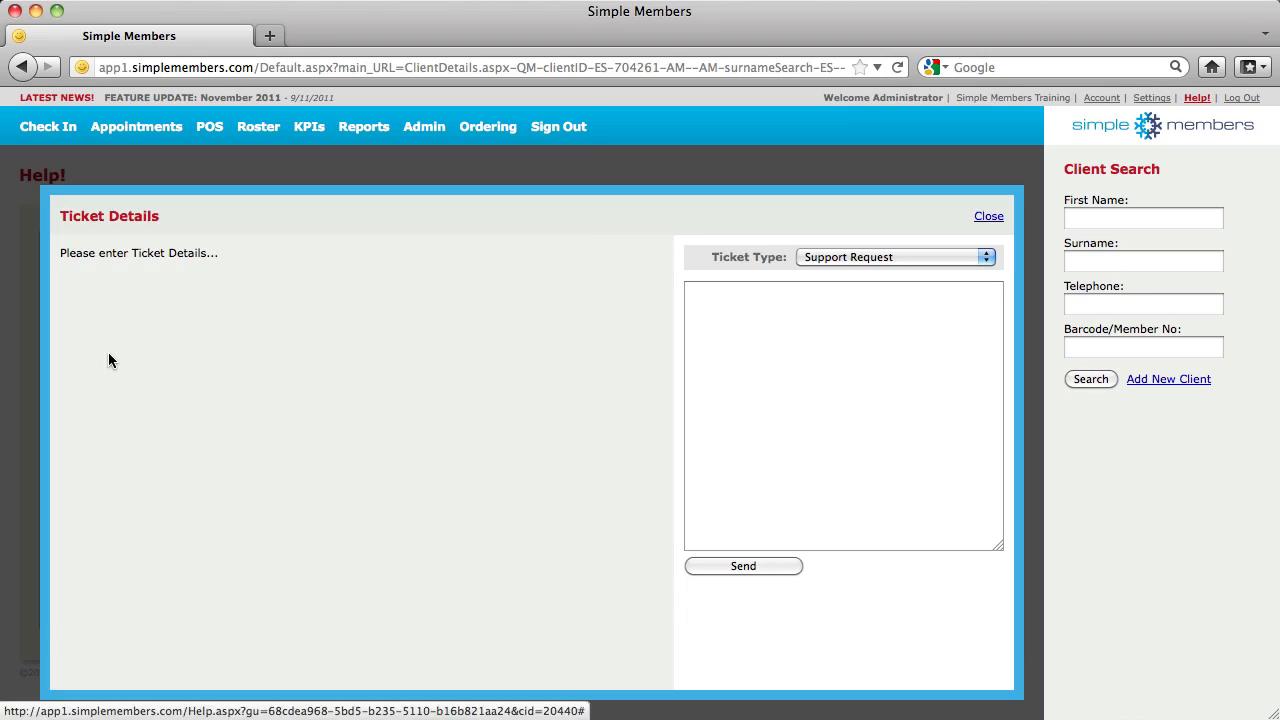
pyautogui.click(714, 361)
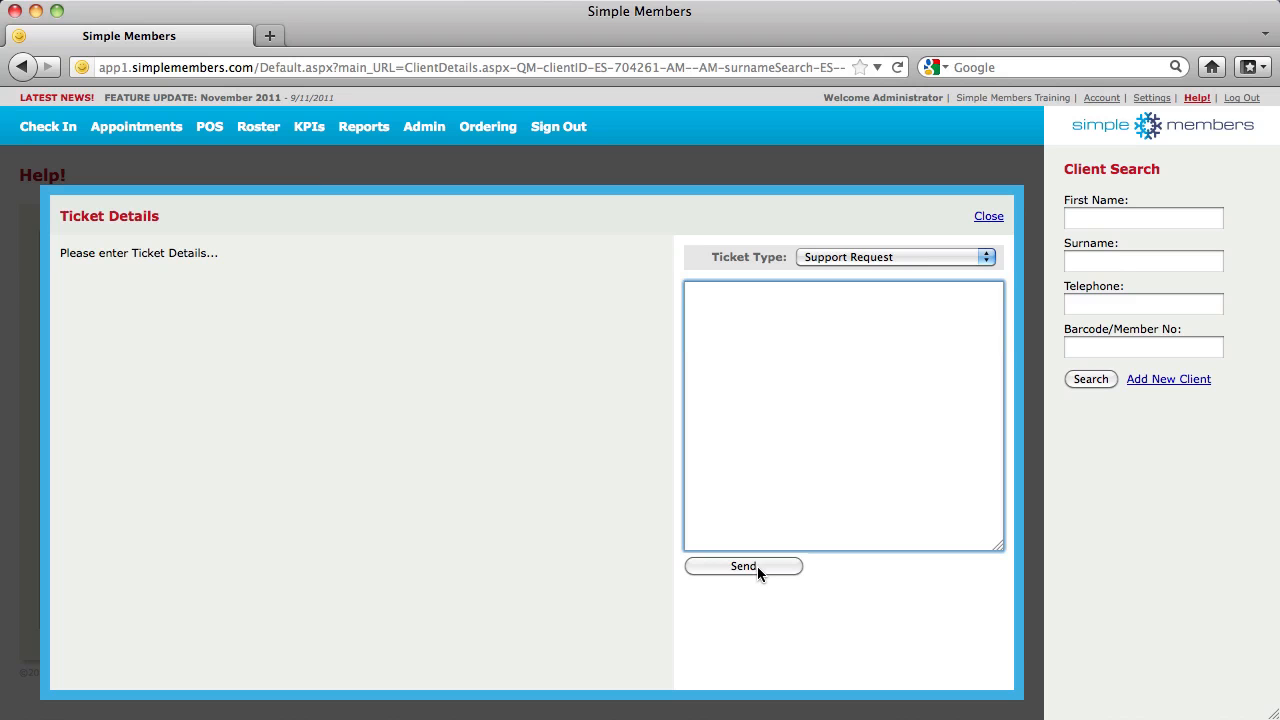
pyautogui.click(988, 216)
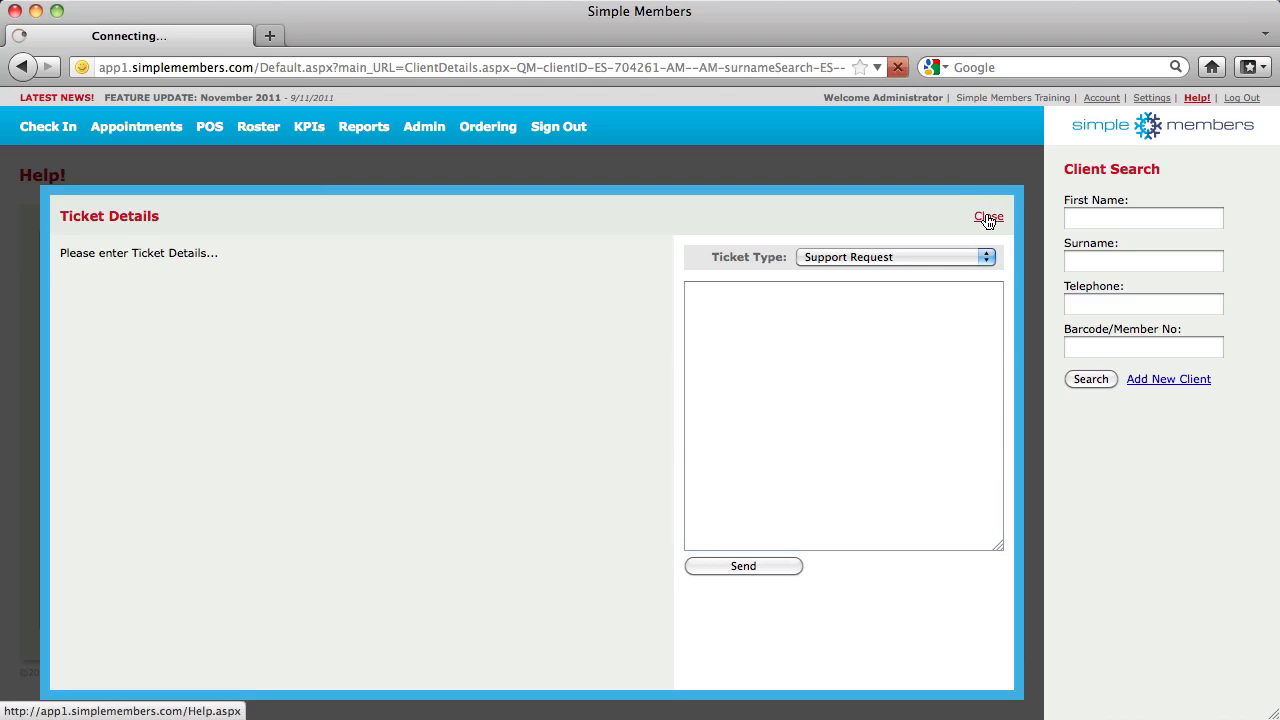
pyautogui.scroll(-10, 598, 352)
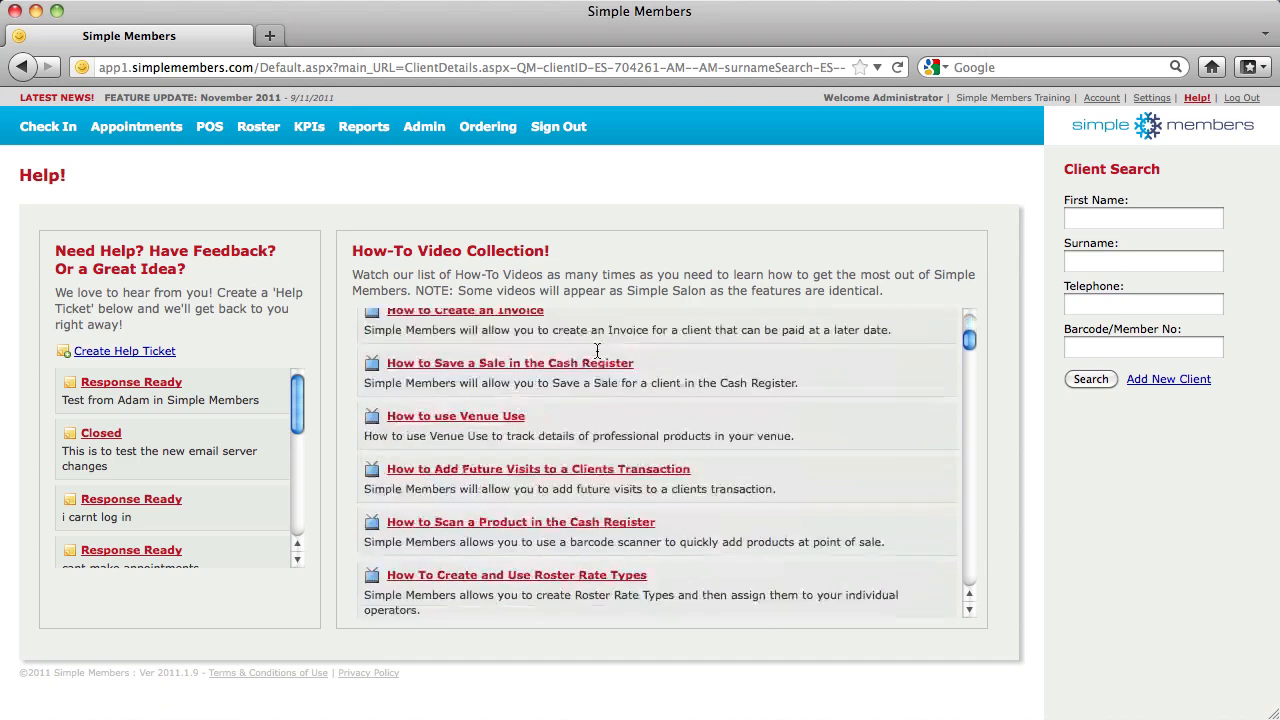
pyautogui.scroll(10, 598, 352)
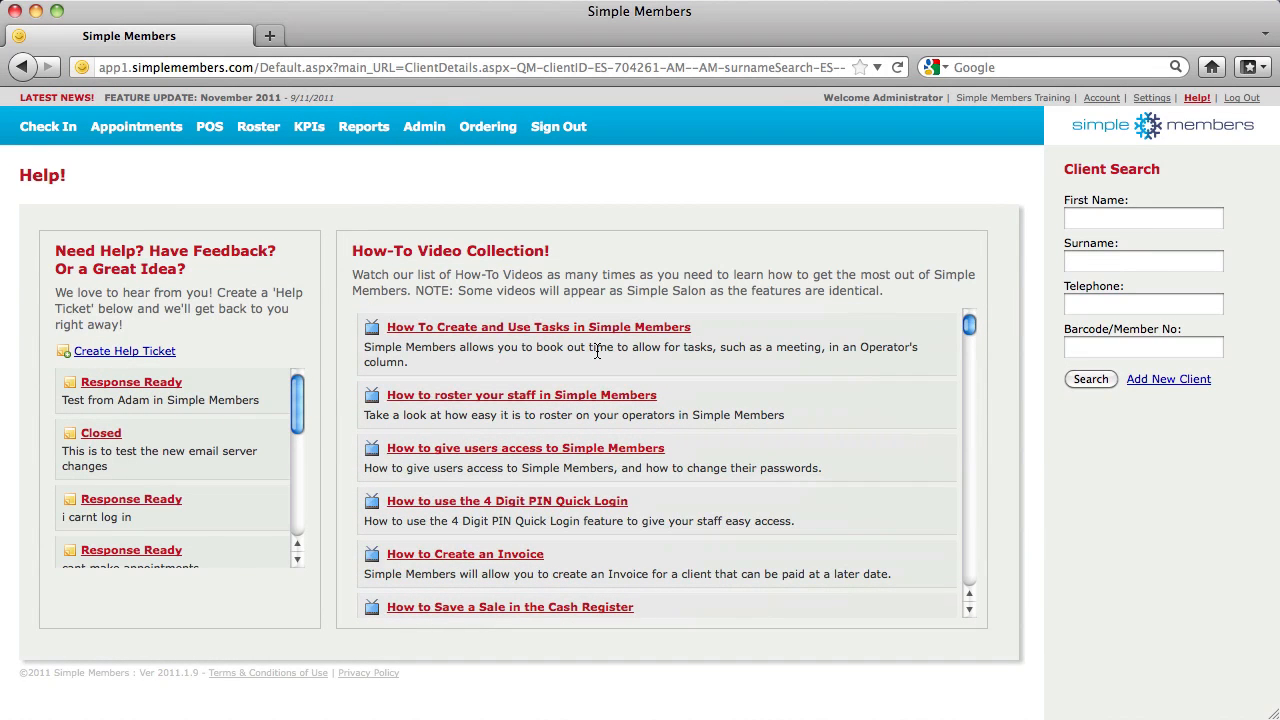
pyautogui.click(140, 127)
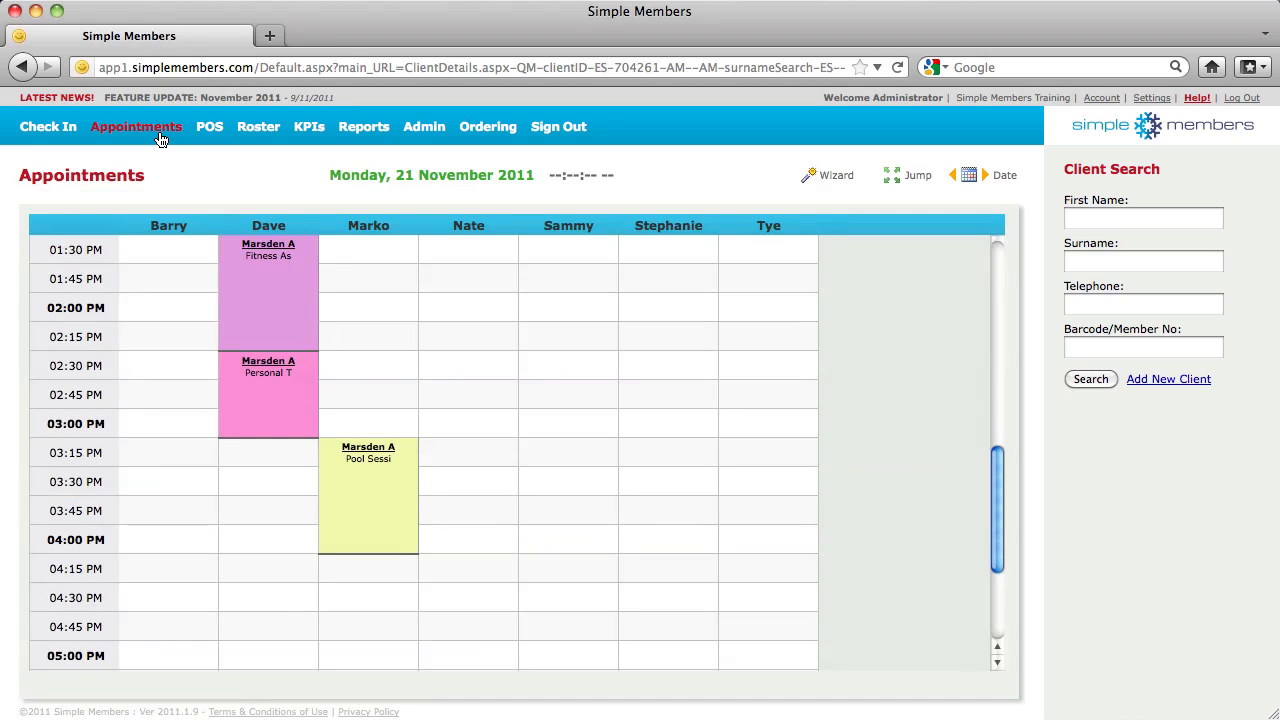